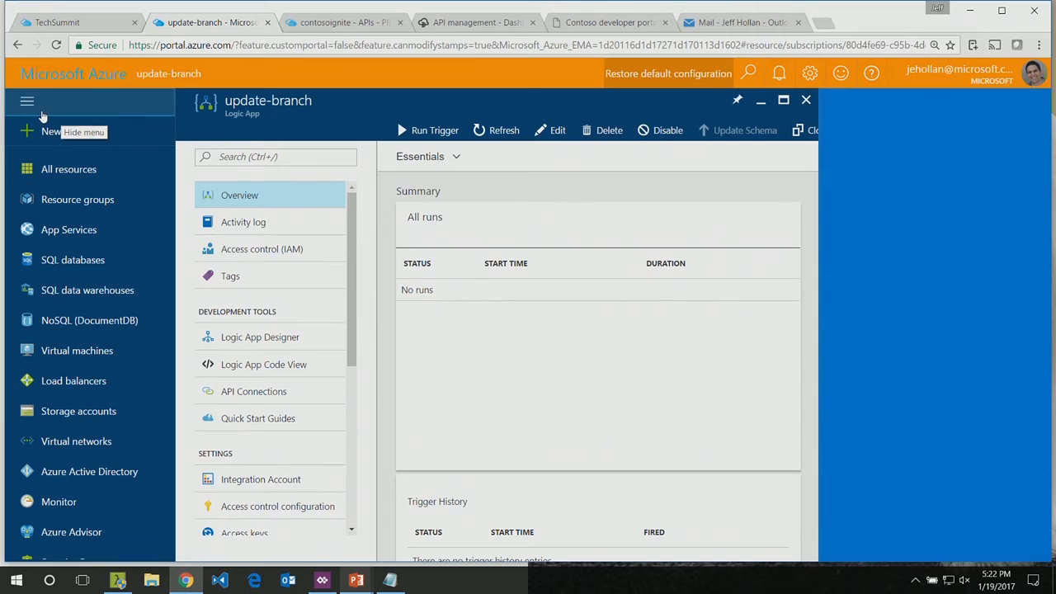
Step: Open the update-branch logic app for editing and delete its Request trigger
left_click(427, 134)
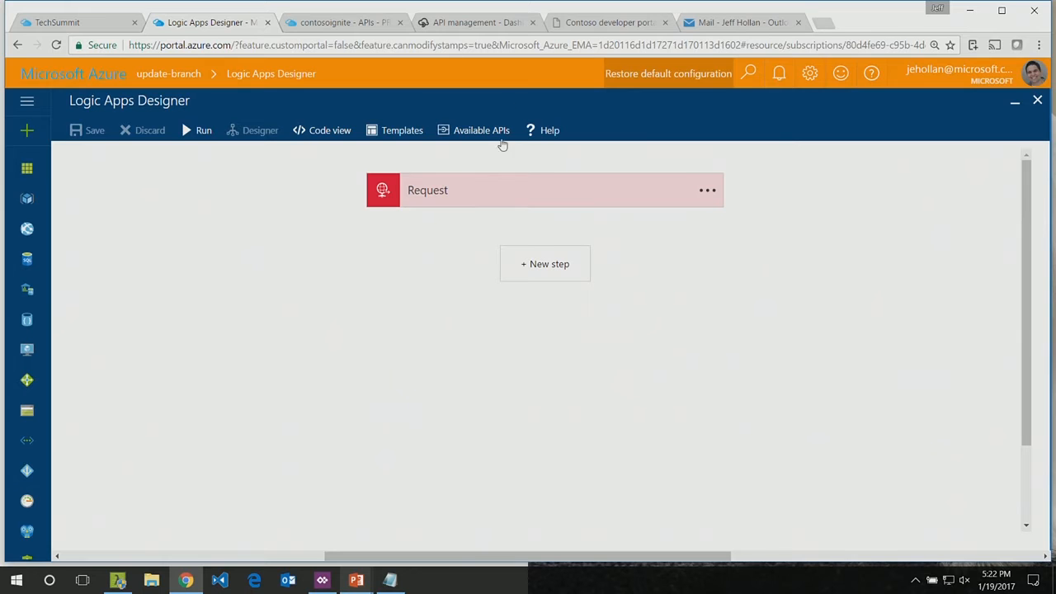
left_click(708, 191)
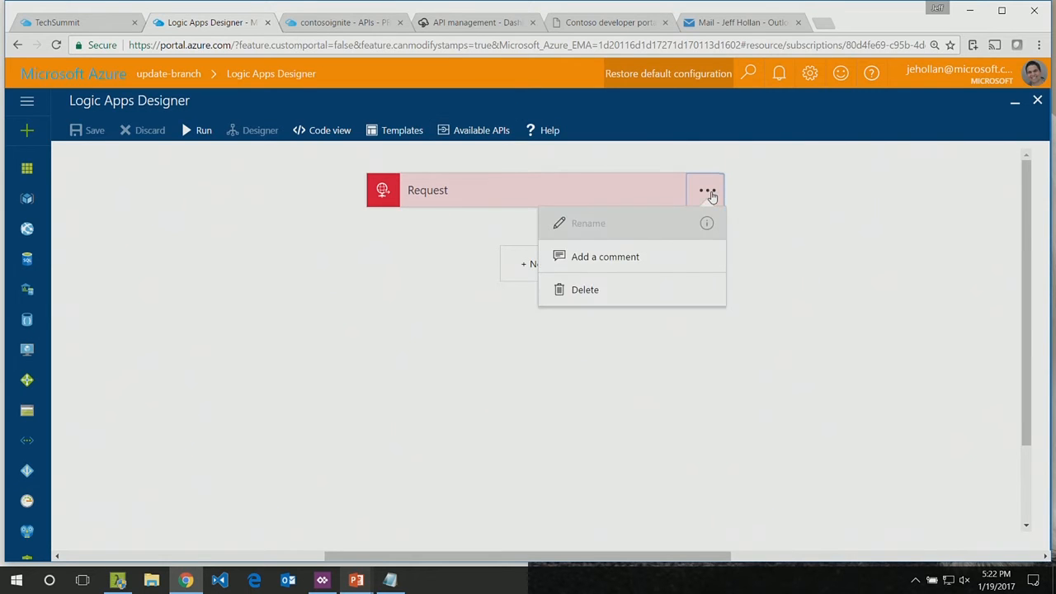
left_click(580, 288)
left_click(574, 119)
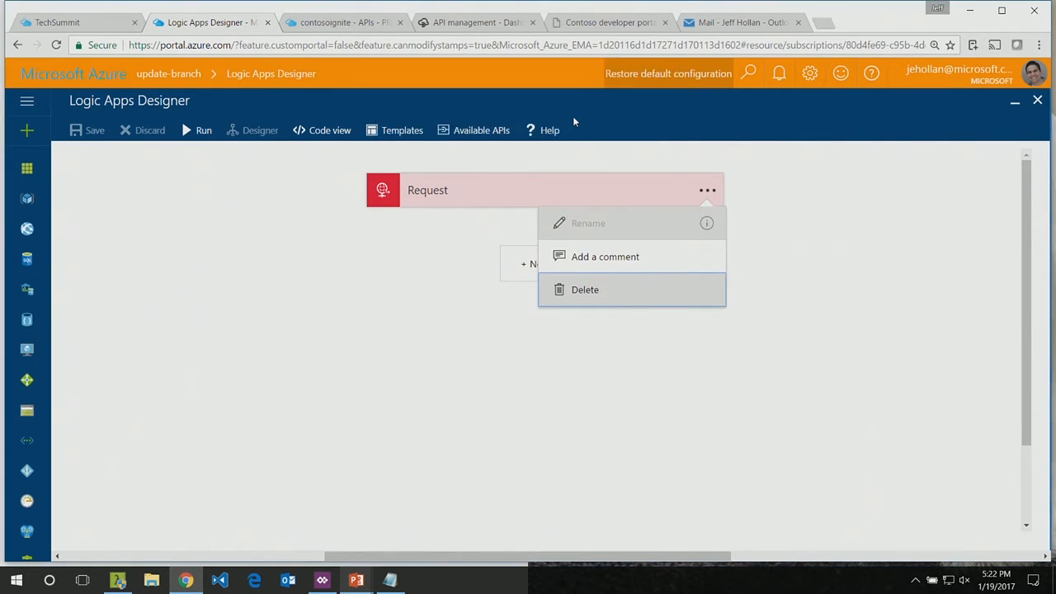
Step: Return to the template gallery, discarding the unsaved edits, and start the workflow from the Blank LogicApp template
left_click(401, 134)
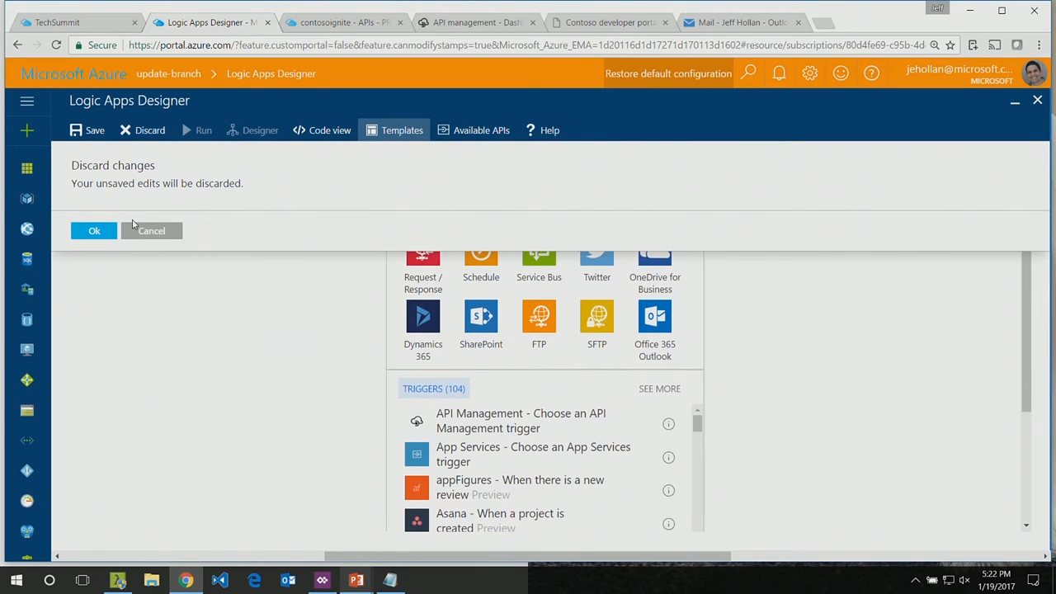
left_click(101, 231)
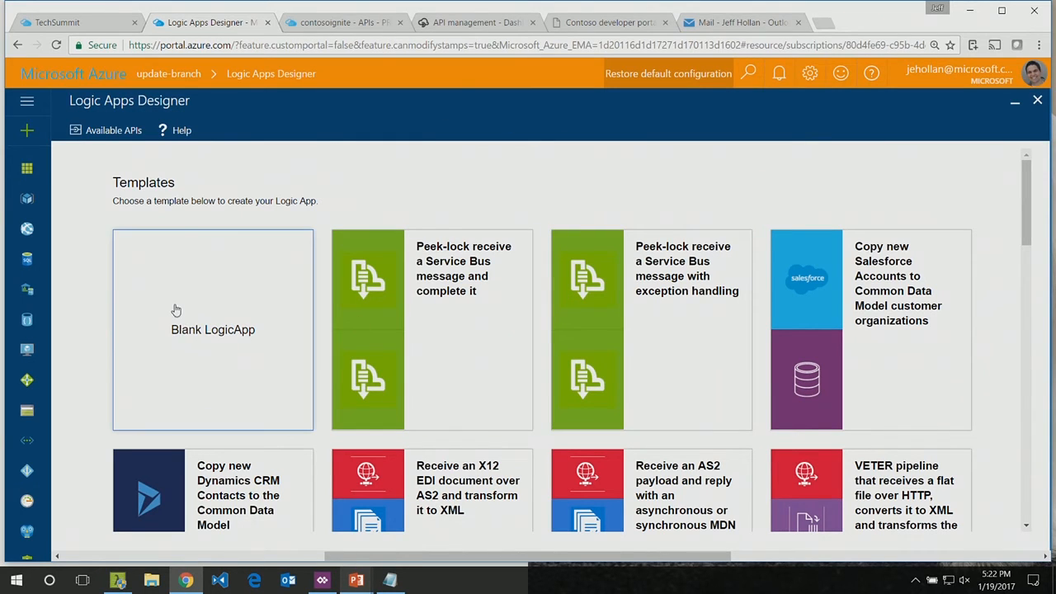
scroll(174, 310, "down", 2)
scroll(176, 310, "down", 2)
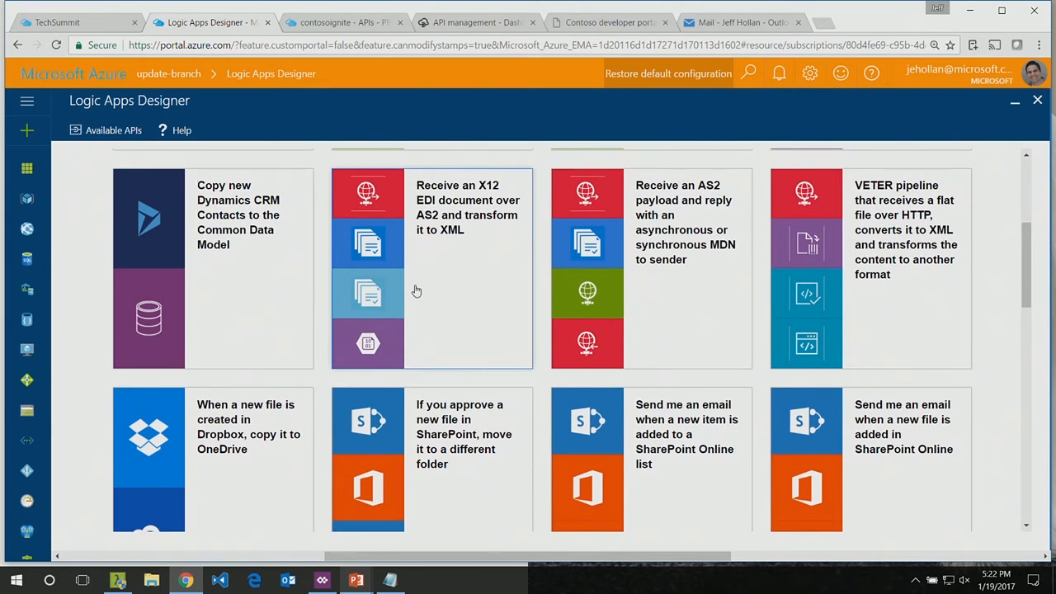
scroll(416, 290, "down", 2)
scroll(417, 290, "up", 2)
scroll(417, 291, "down", 6)
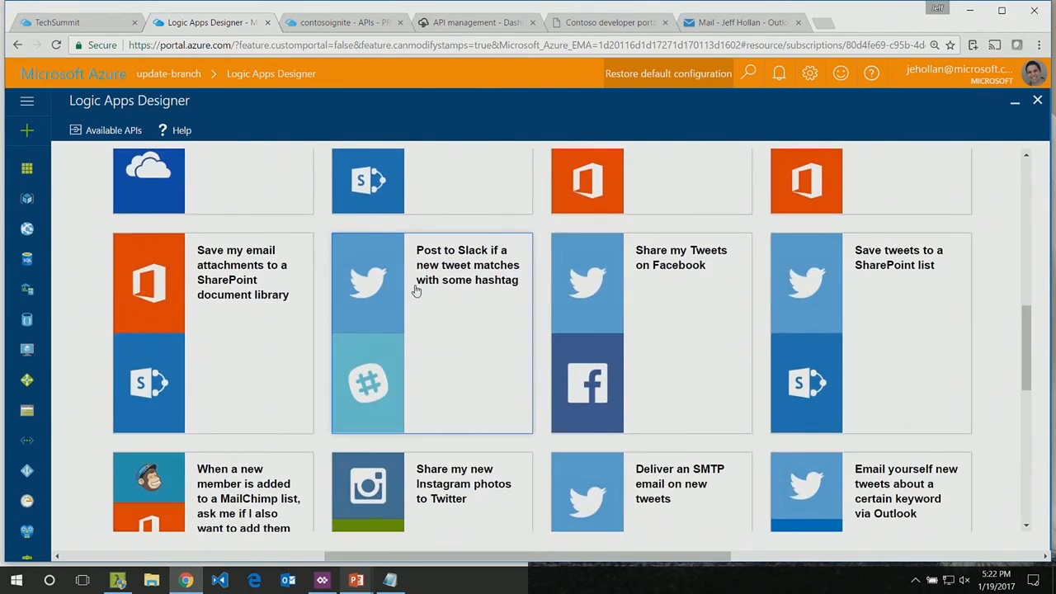
scroll(417, 291, "up", 4)
scroll(416, 291, "up", 5)
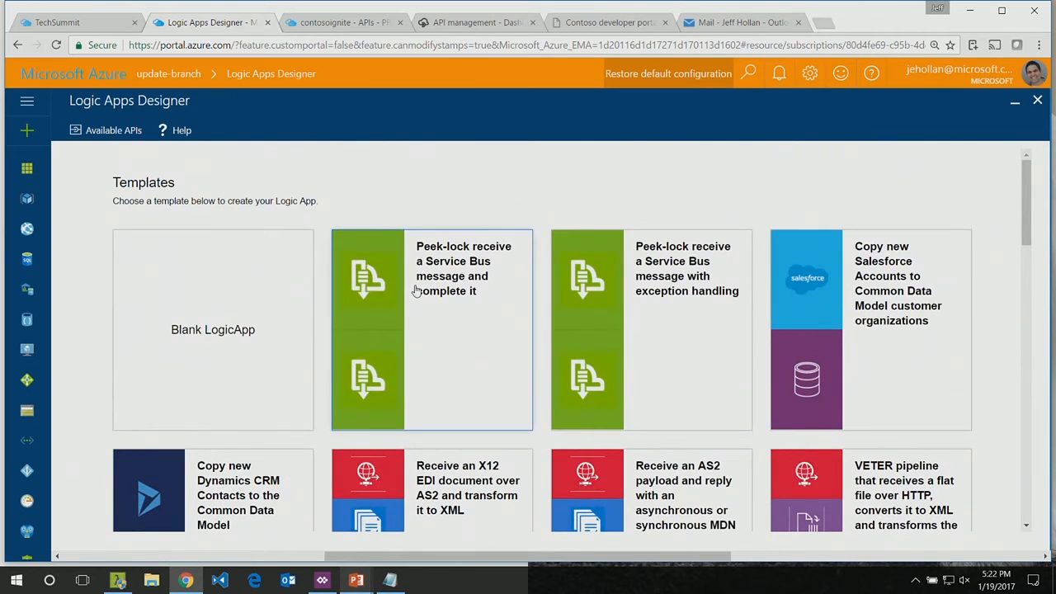
left_click(199, 281)
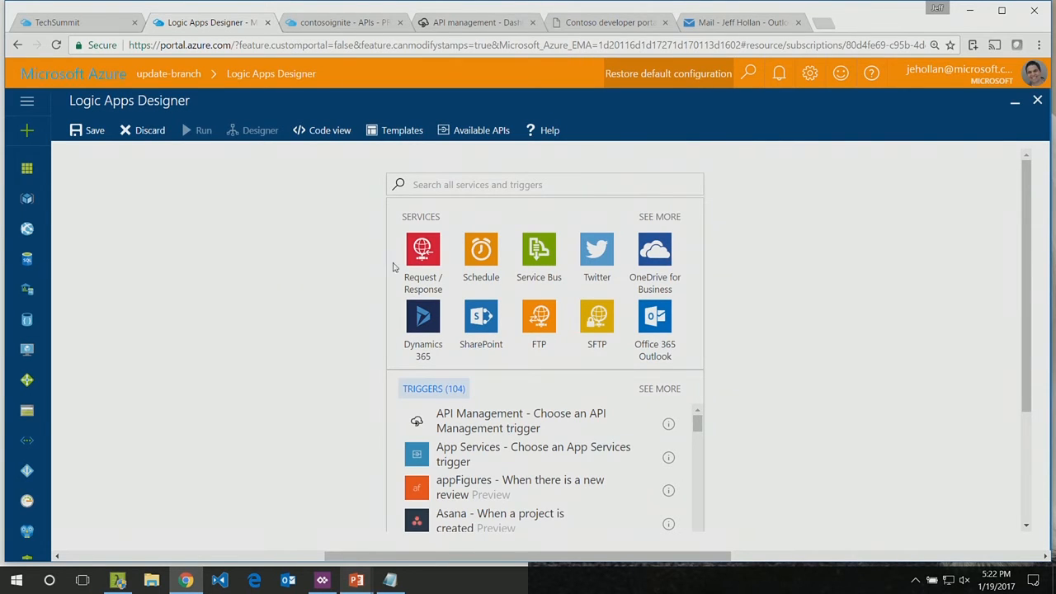
Step: Add the Common Data Service trigger "When a record is updated" and reselect its existing connection
left_click(659, 217)
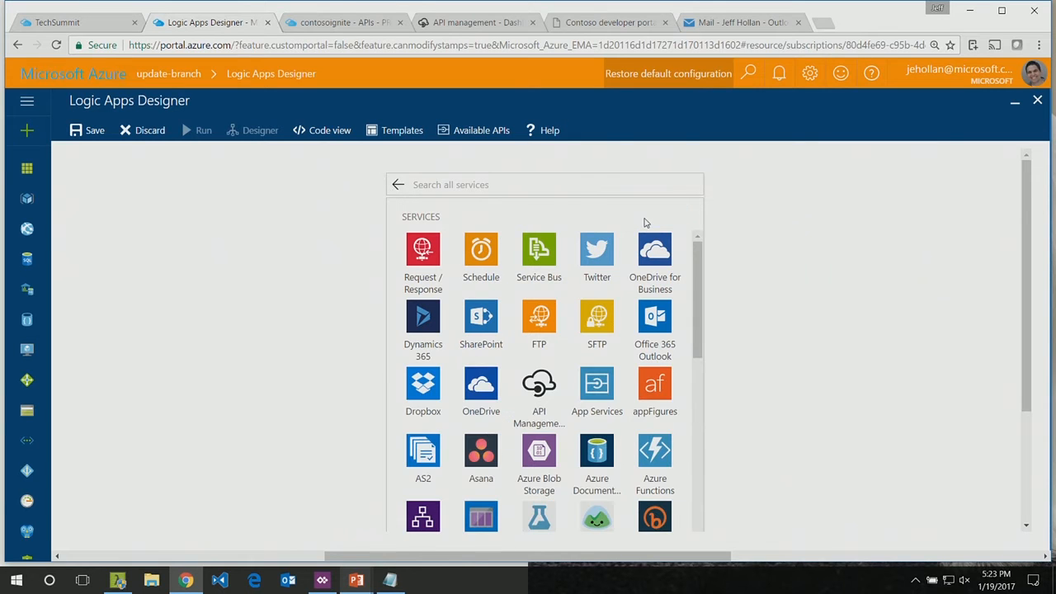
scroll(507, 374, "down", 2)
scroll(507, 373, "down", 2)
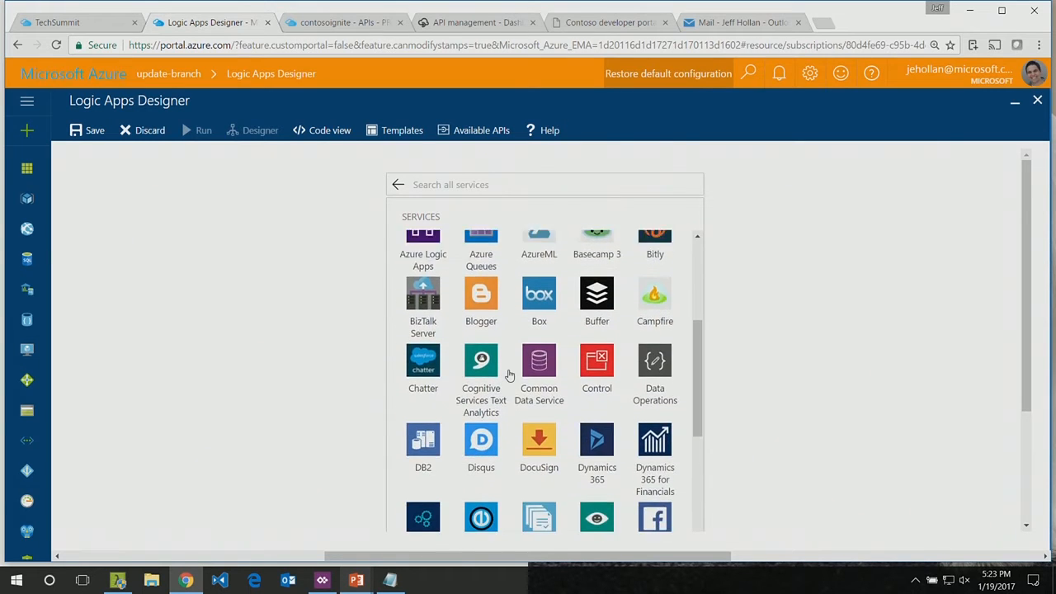
left_click(539, 317)
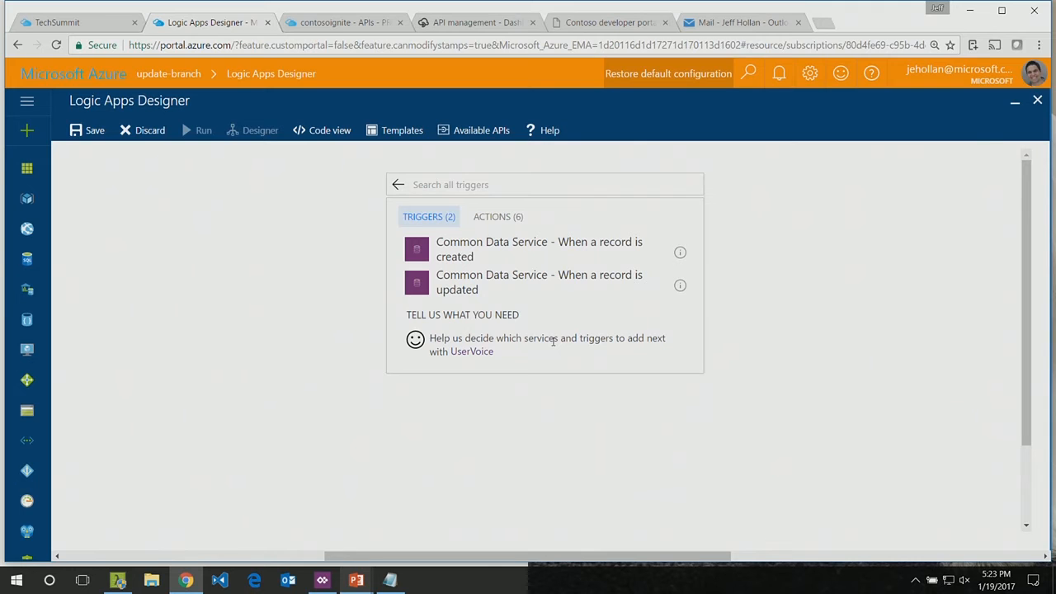
left_click(478, 284)
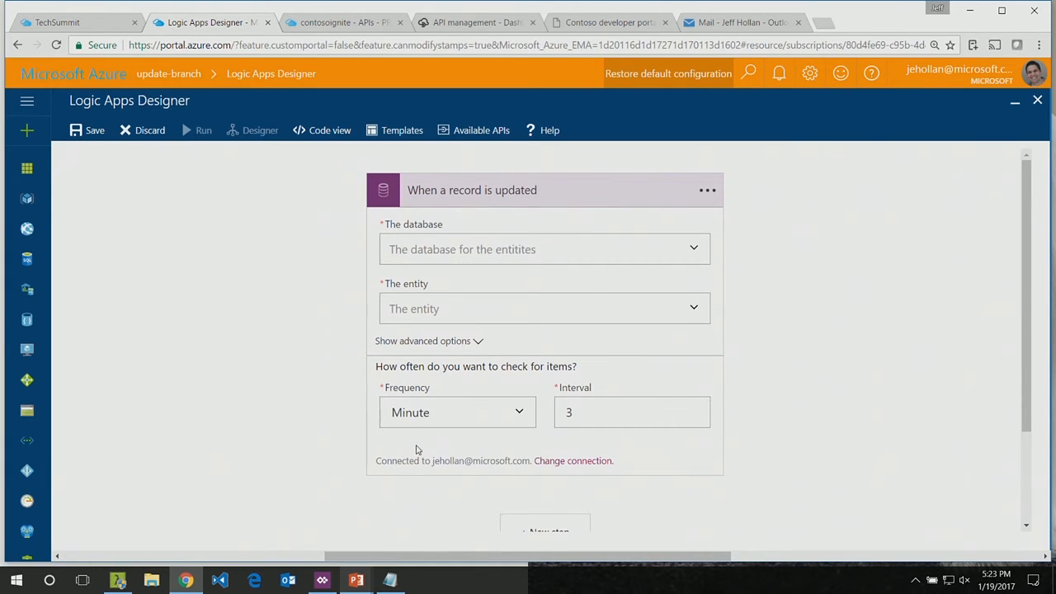
left_click(568, 464)
left_click(445, 306)
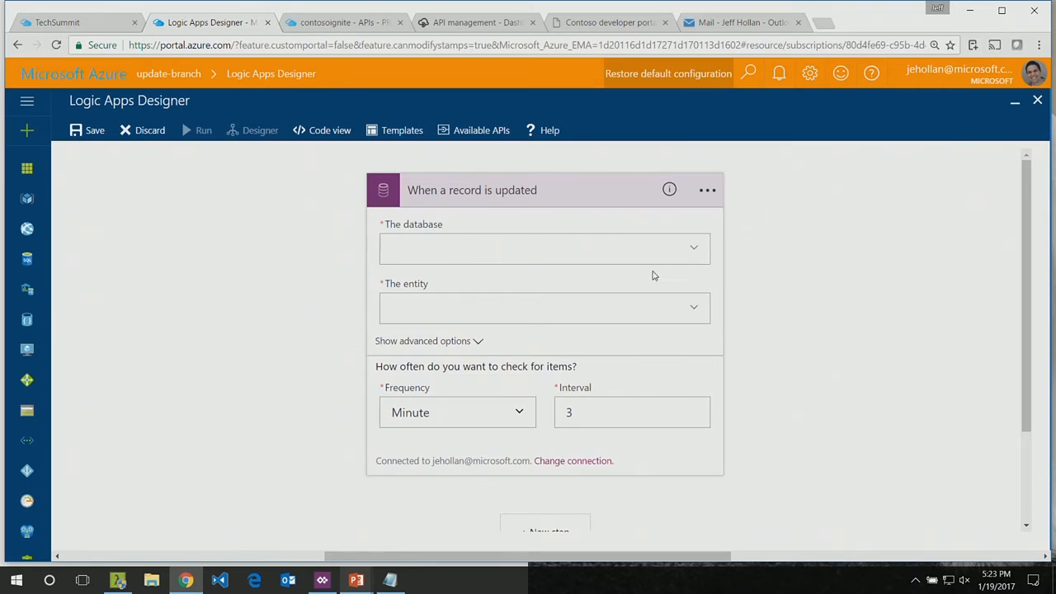
Step: Set the trigger's database to default and its entity to Branch
left_click(700, 249)
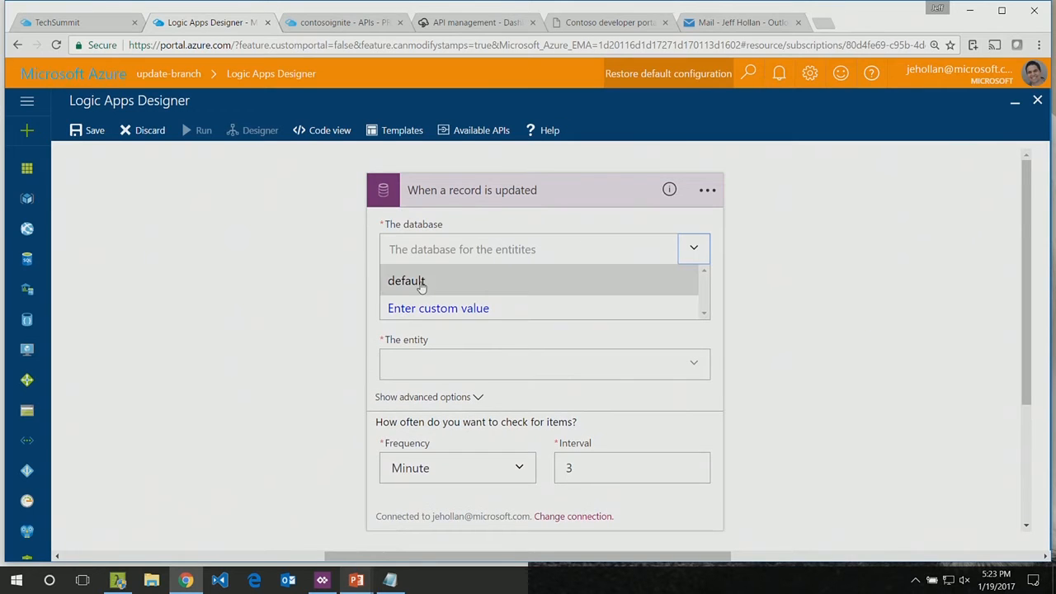
left_click(412, 280)
left_click(694, 307)
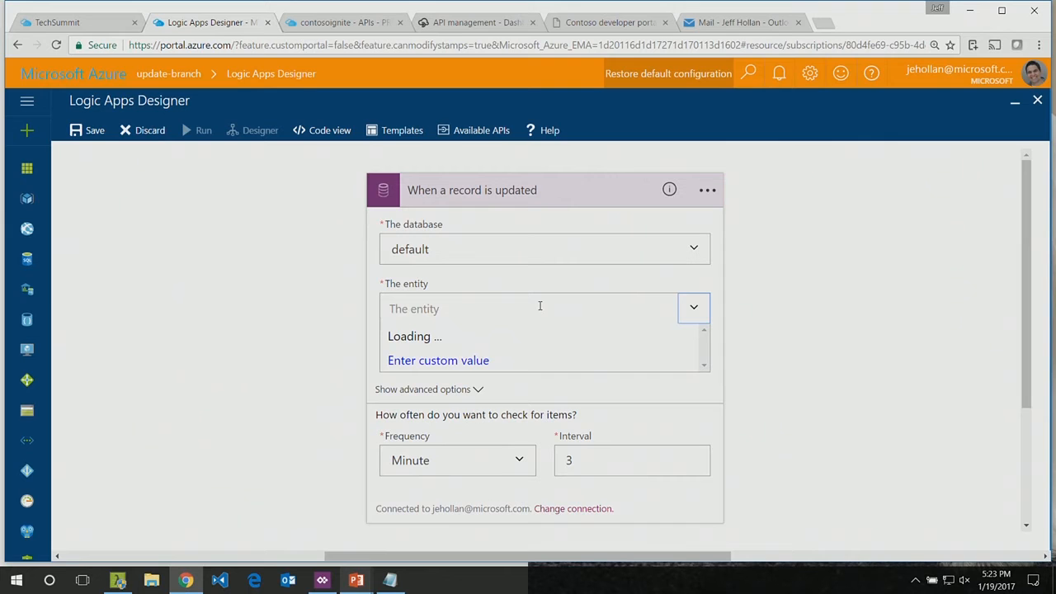
left_click(540, 306)
type("B")
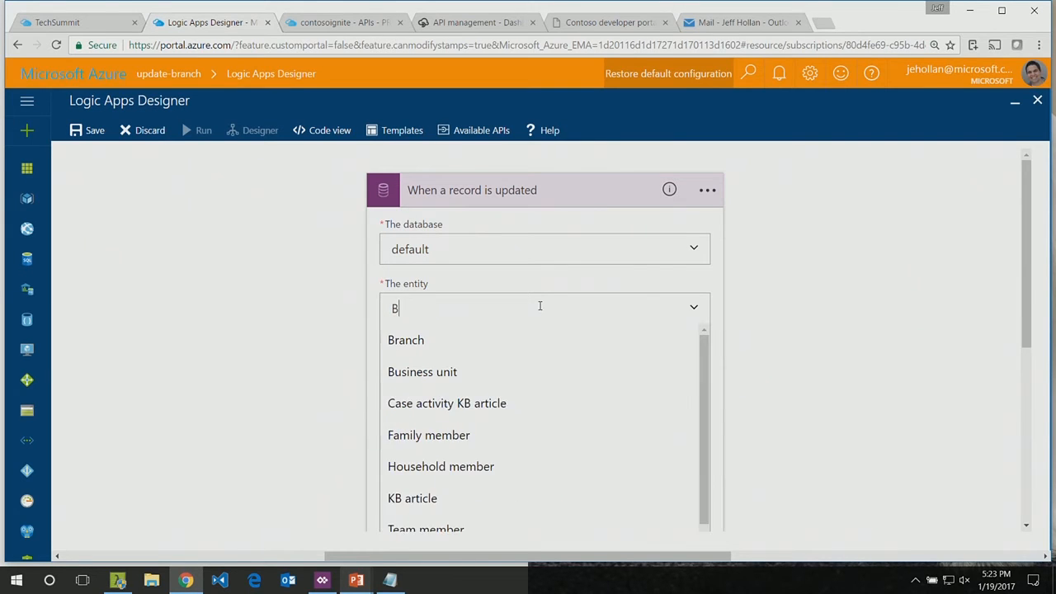
type("ranch")
left_click(406, 339)
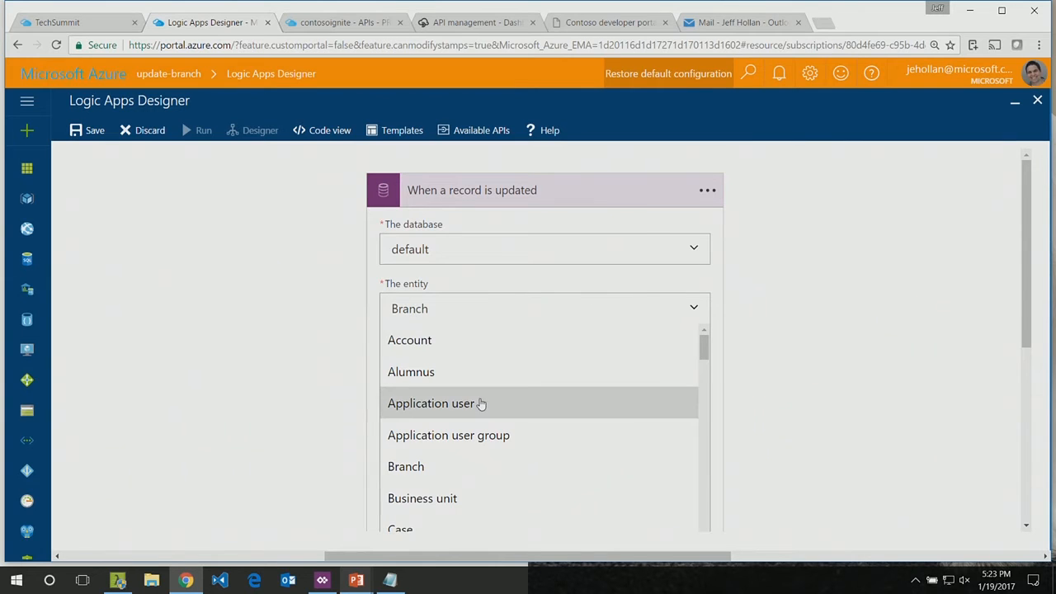
scroll(481, 403, "down", 3)
scroll(429, 328, "up", 3)
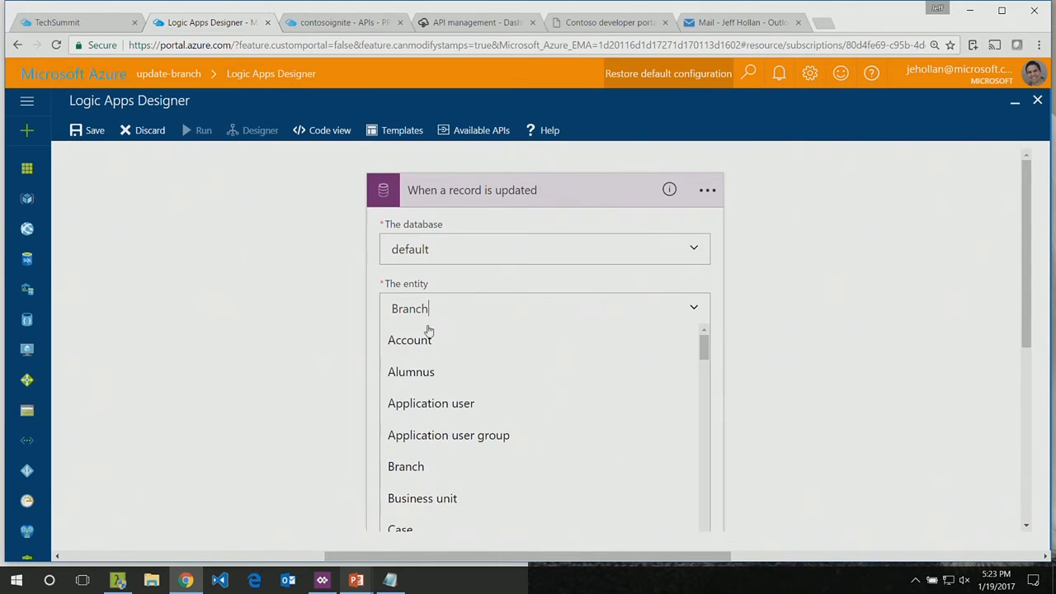
left_click(700, 309)
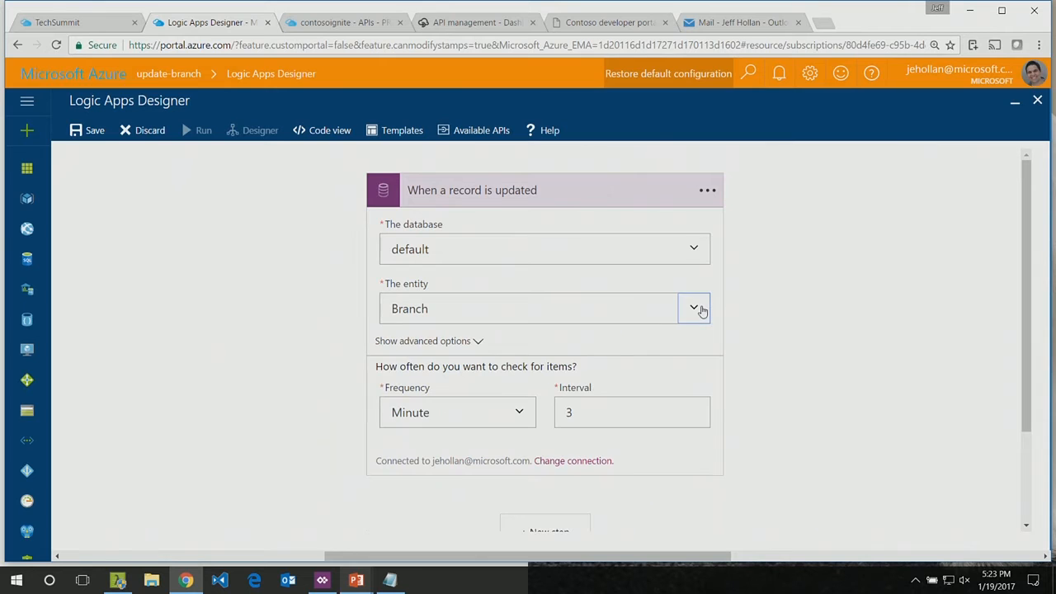
Step: Set the trigger to check for items every 15 seconds, and collapse its card
left_click(518, 415)
scroll(425, 454, "down", 3)
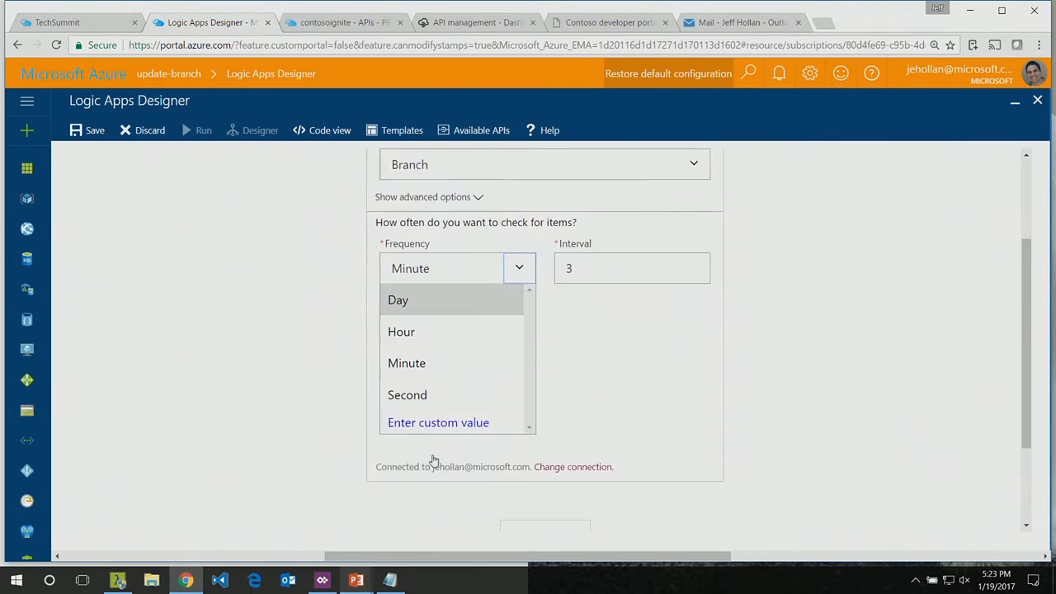
left_click(408, 328)
left_click_drag(587, 287, 521, 289)
type("15")
scroll(521, 289, "up", 2)
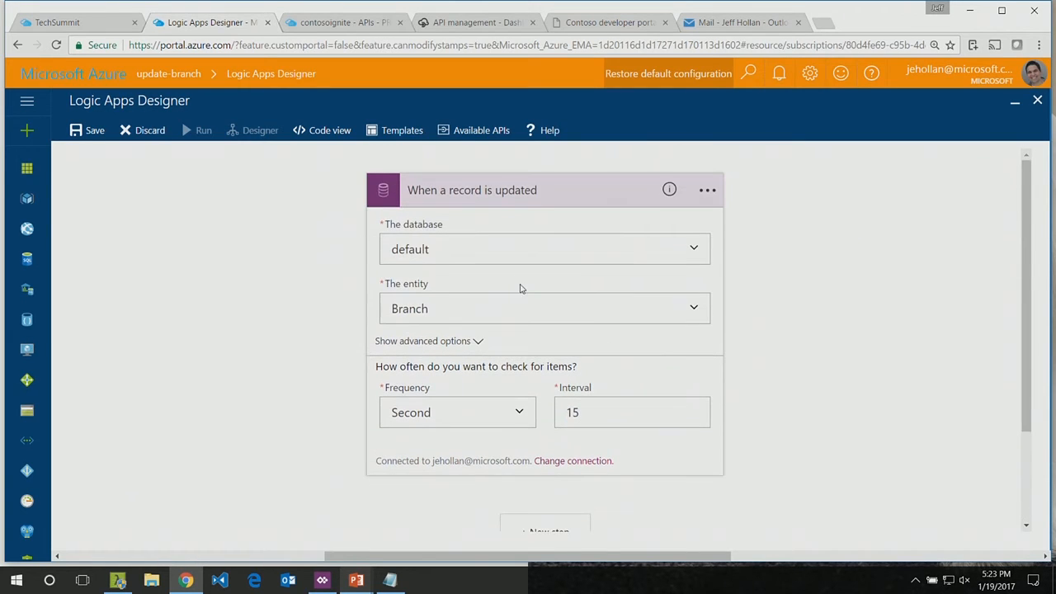
left_click(499, 205)
left_click(544, 271)
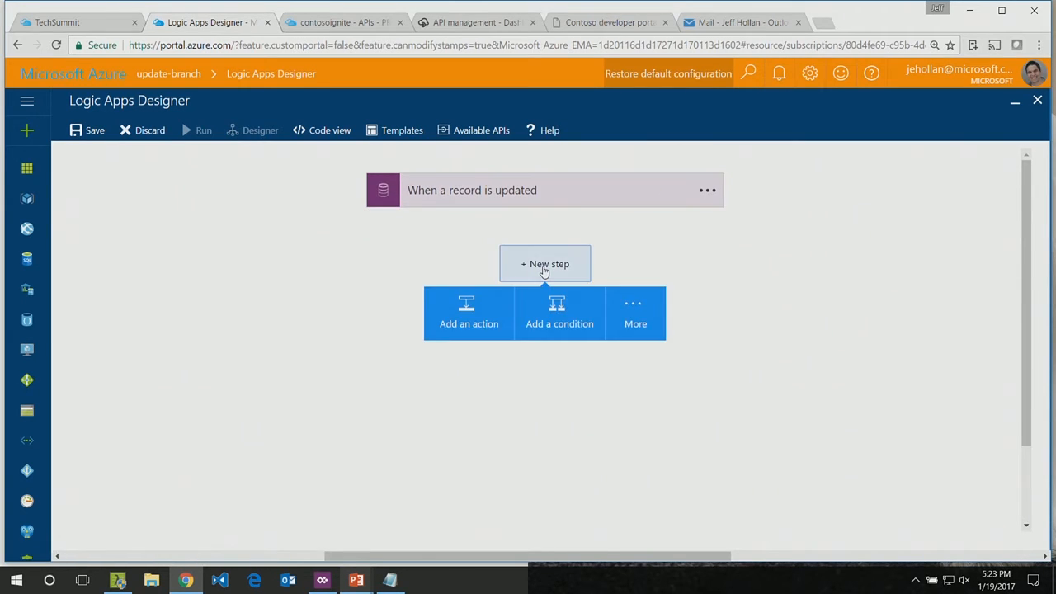
left_click(446, 306)
scroll(261, 336, "down", 1)
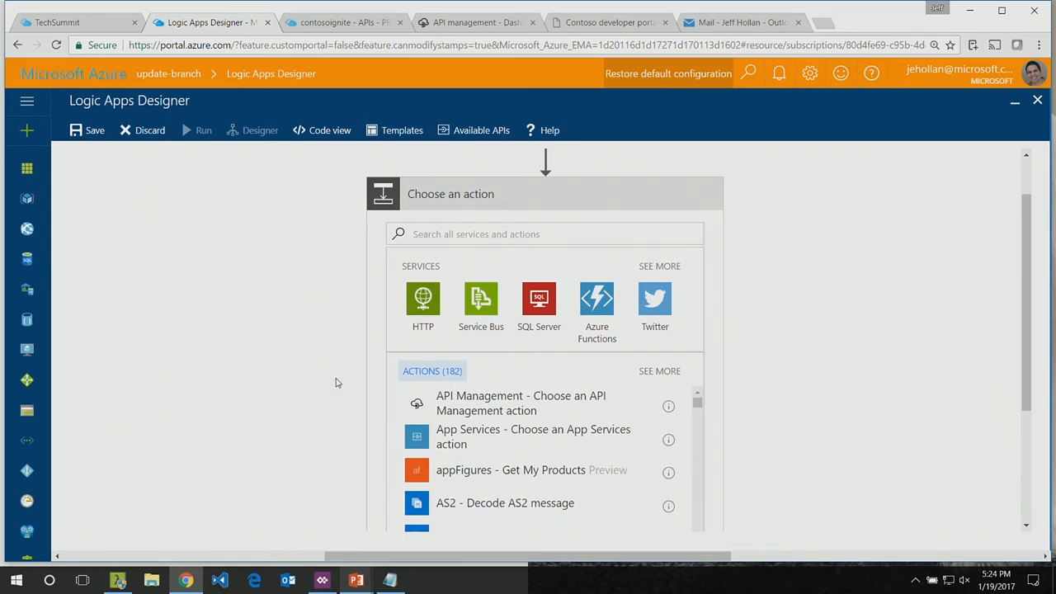
left_click(467, 404)
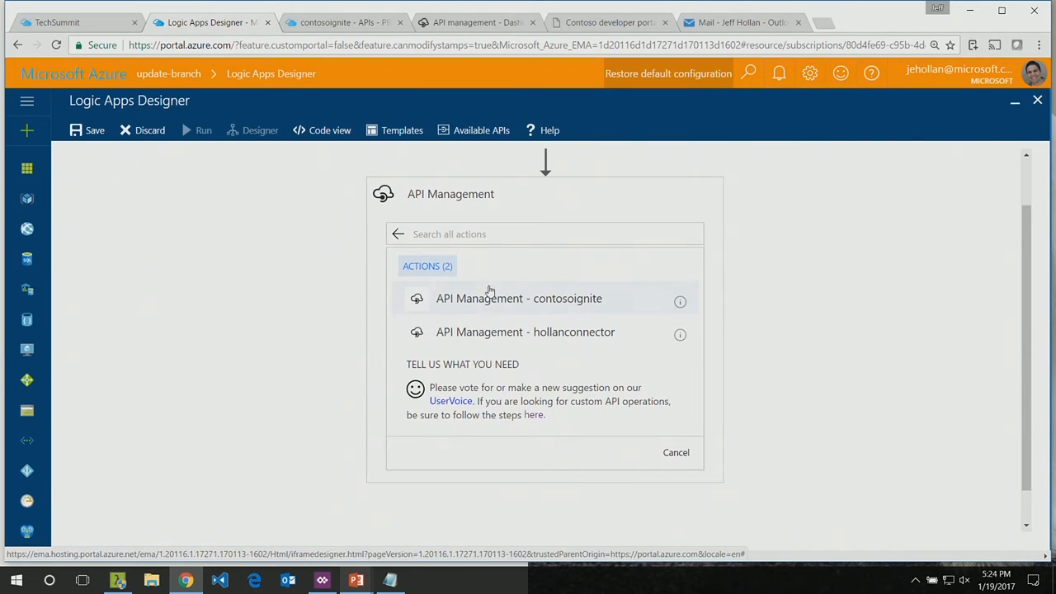
left_click(506, 341)
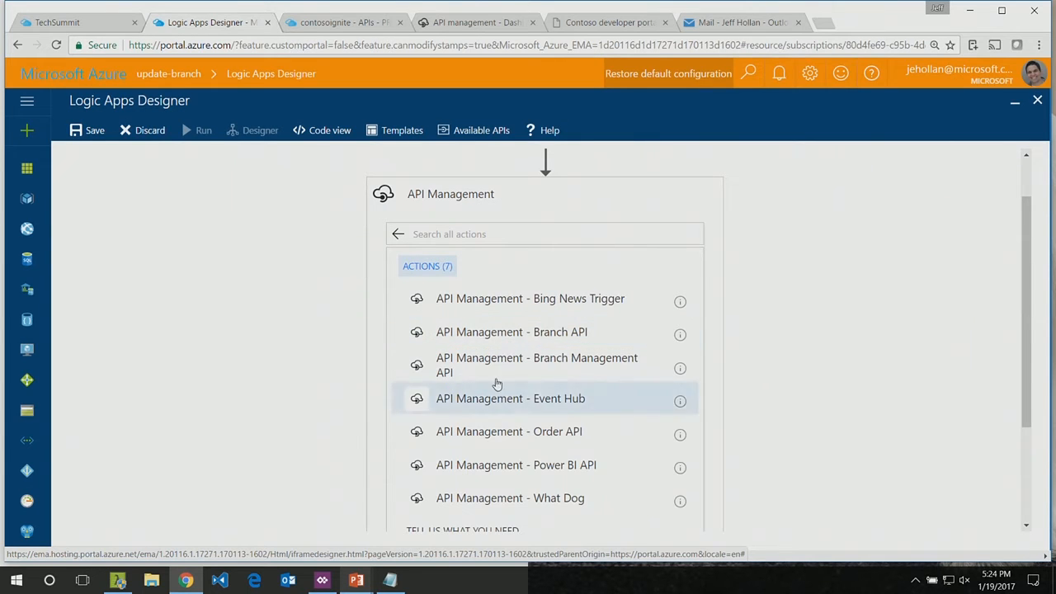
left_click(495, 334)
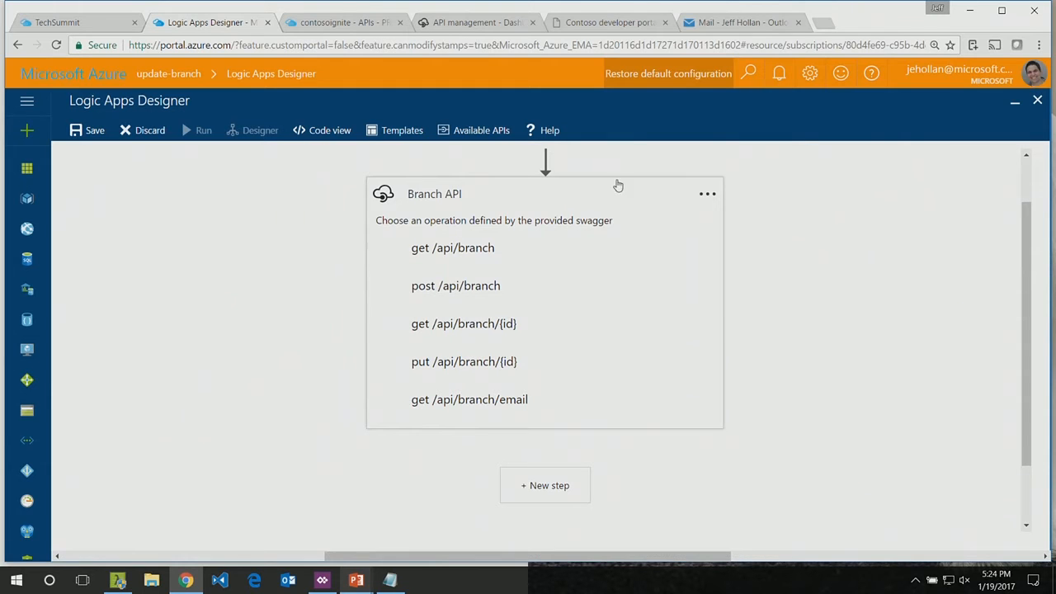
left_click(701, 194)
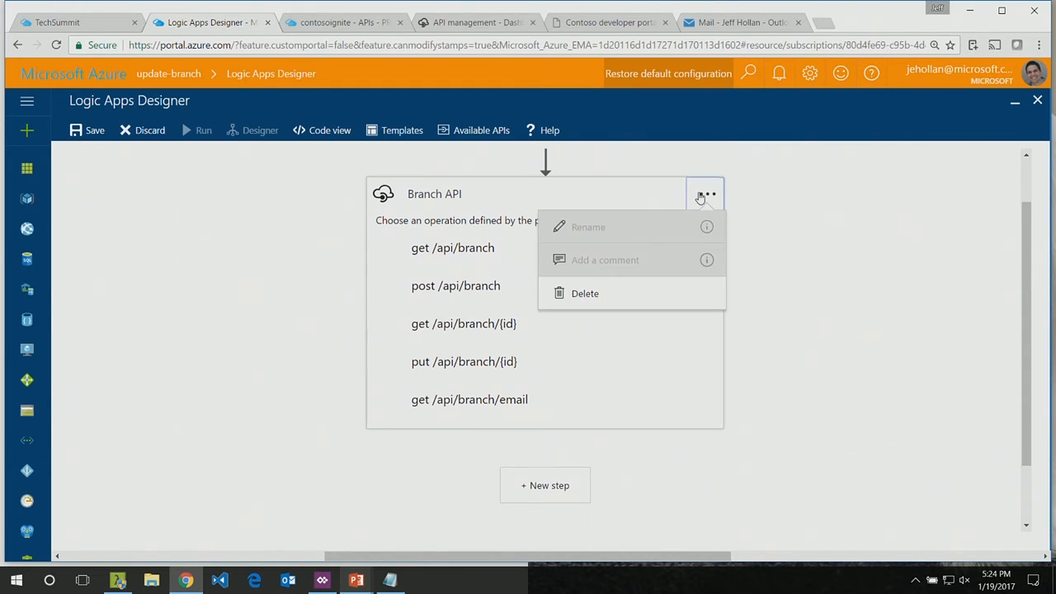
left_click(620, 292)
key("Return")
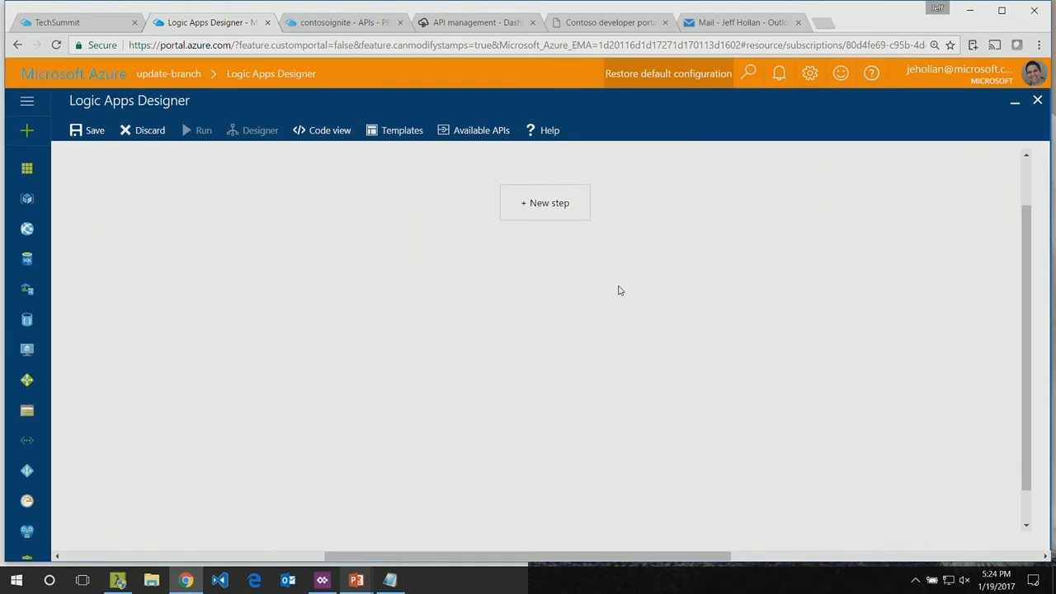
Step: Add an API Management action after the trigger, using the Branch Management API's GetBranch operation to retrieve a branch by ID
left_click(537, 206)
left_click(467, 245)
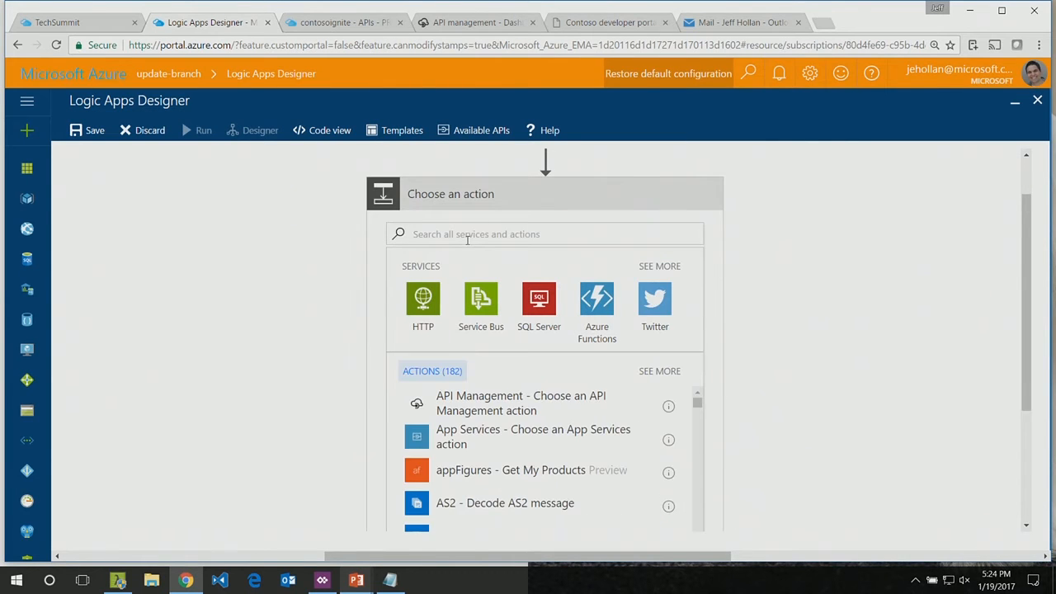
left_click(487, 413)
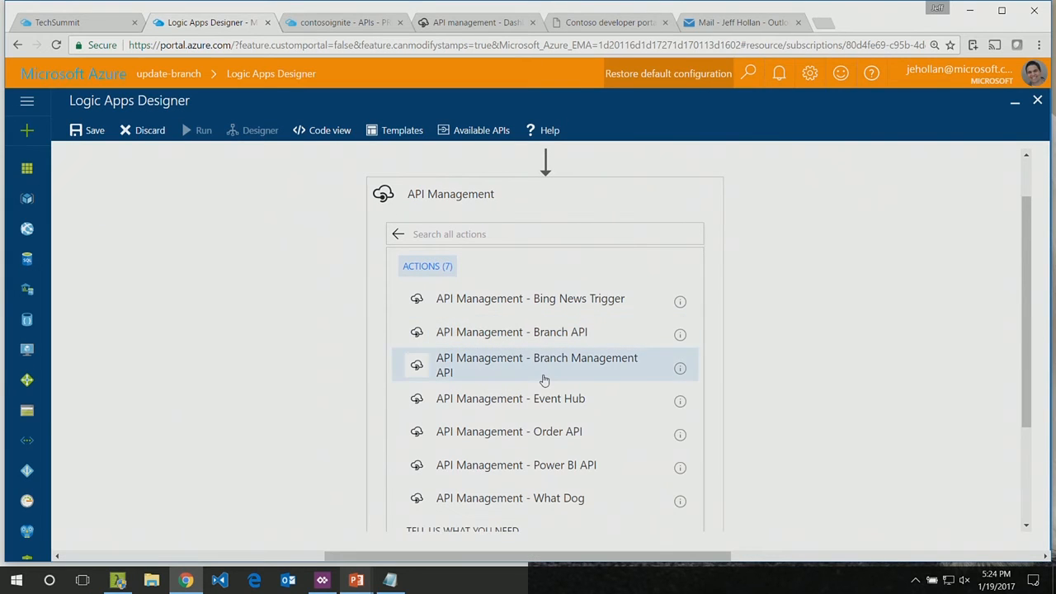
left_click(544, 380)
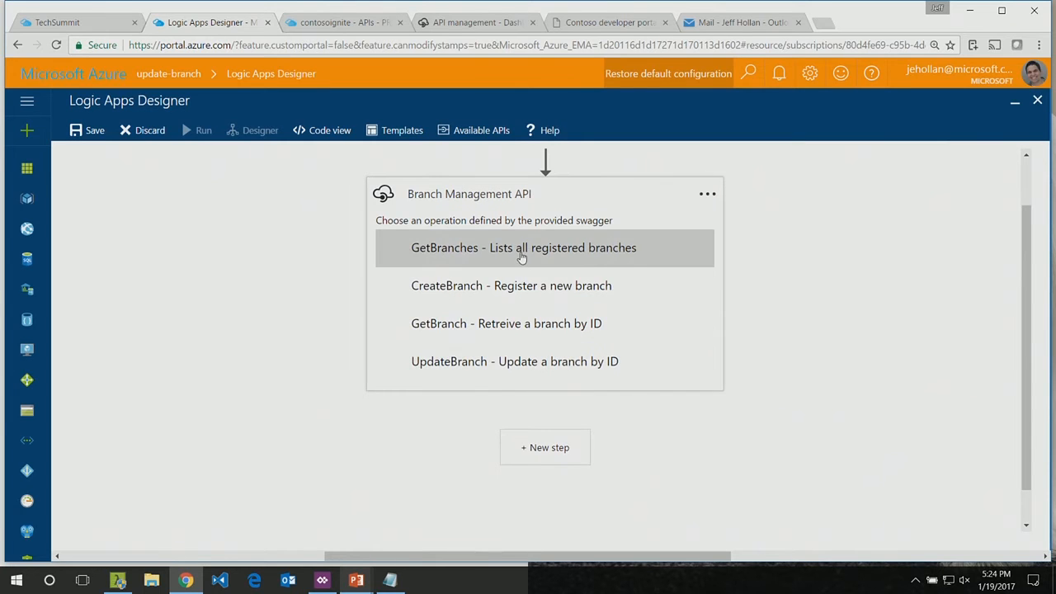
left_click(513, 326)
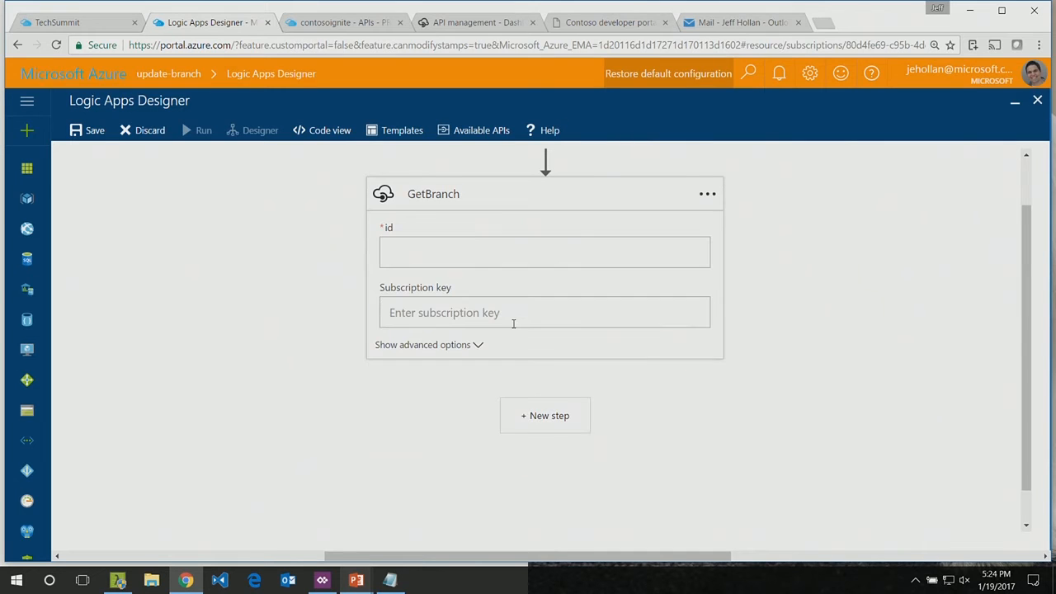
Step: Examine the dynamic content available for the GetBranch action's id field, and collapse the action's card
left_click(454, 256)
right_click(454, 257)
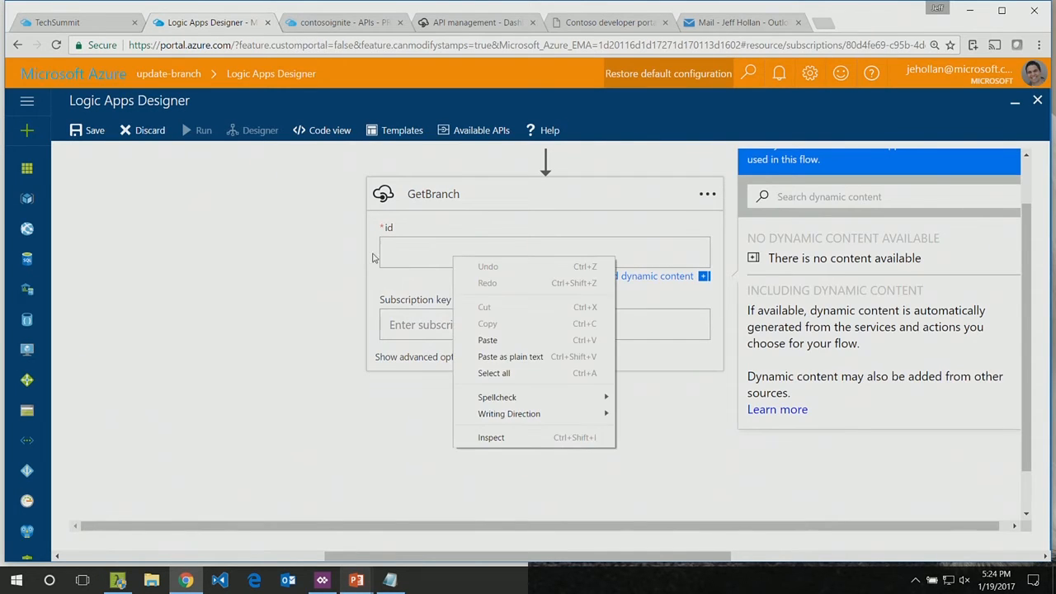
left_click(359, 268)
left_click(427, 258)
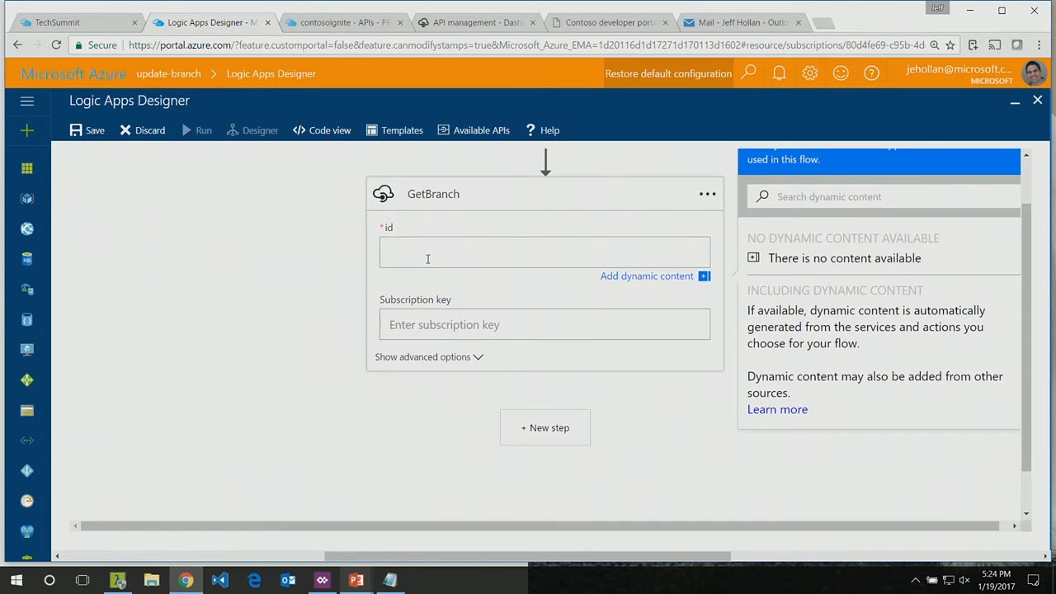
left_click(411, 335)
left_click(470, 198)
left_click(470, 198)
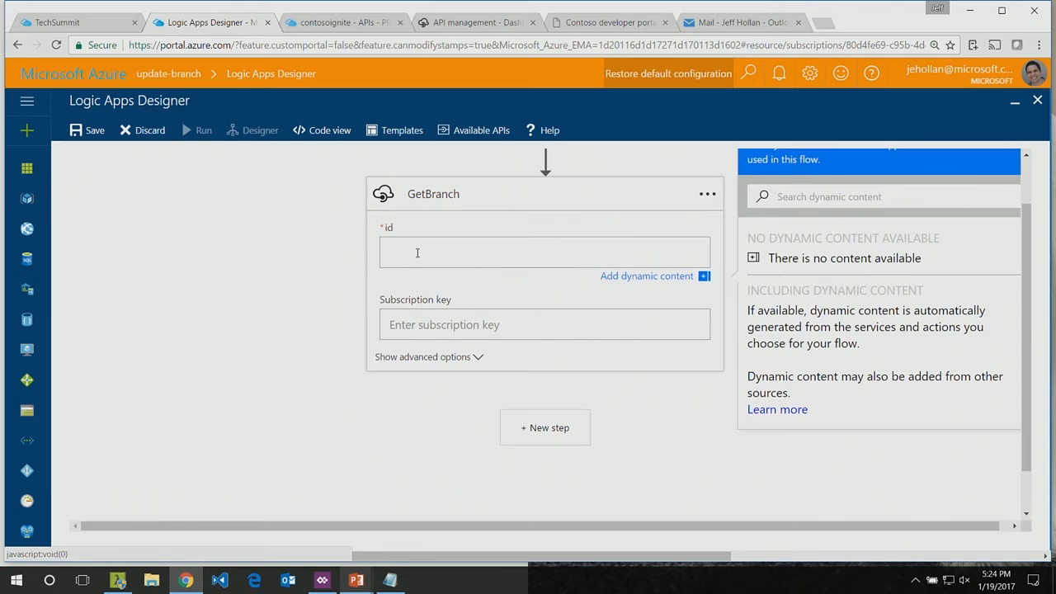
left_click(680, 286)
left_click(681, 287)
scroll(829, 281, "up", 2)
left_click(429, 252)
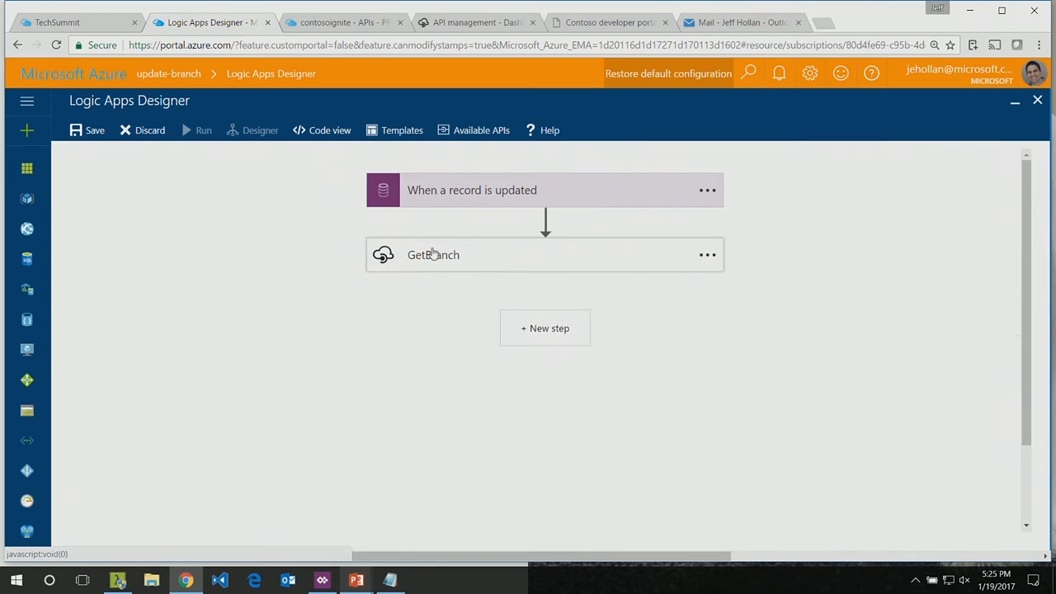
Step: Inspect the workflow's code, and recheck the dynamic content for GetBranch's id field back in the designer
left_click(294, 131)
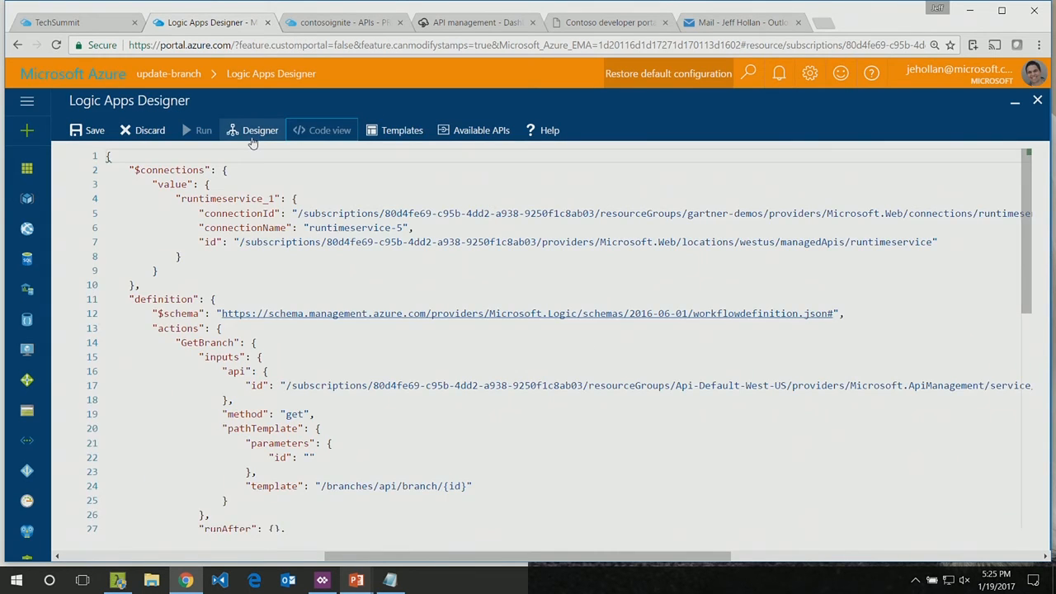
left_click(254, 131)
left_click(426, 263)
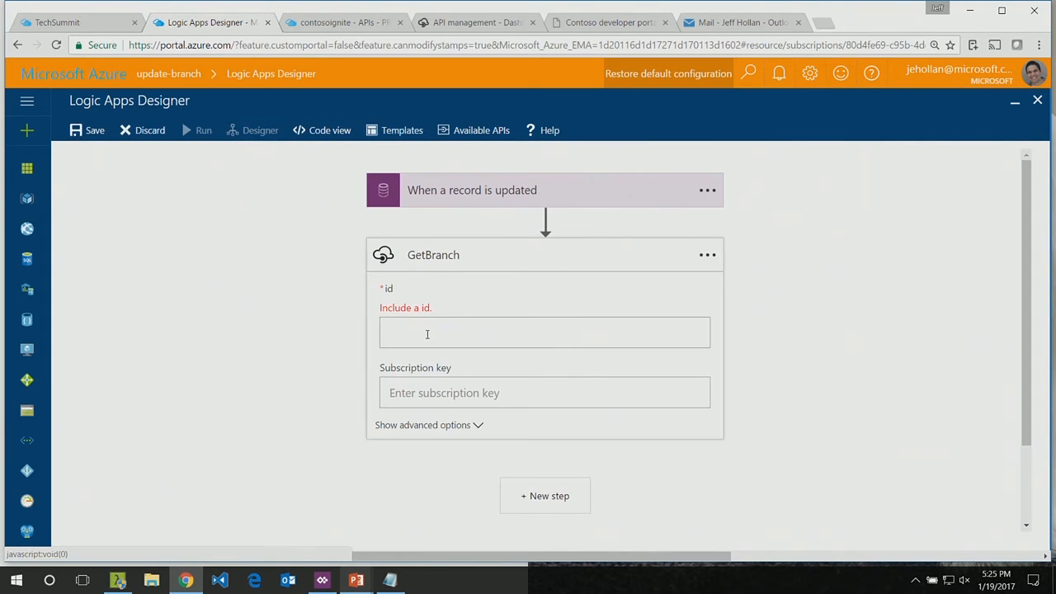
left_click(424, 334)
left_click(682, 359)
left_click(679, 359)
left_click(577, 255)
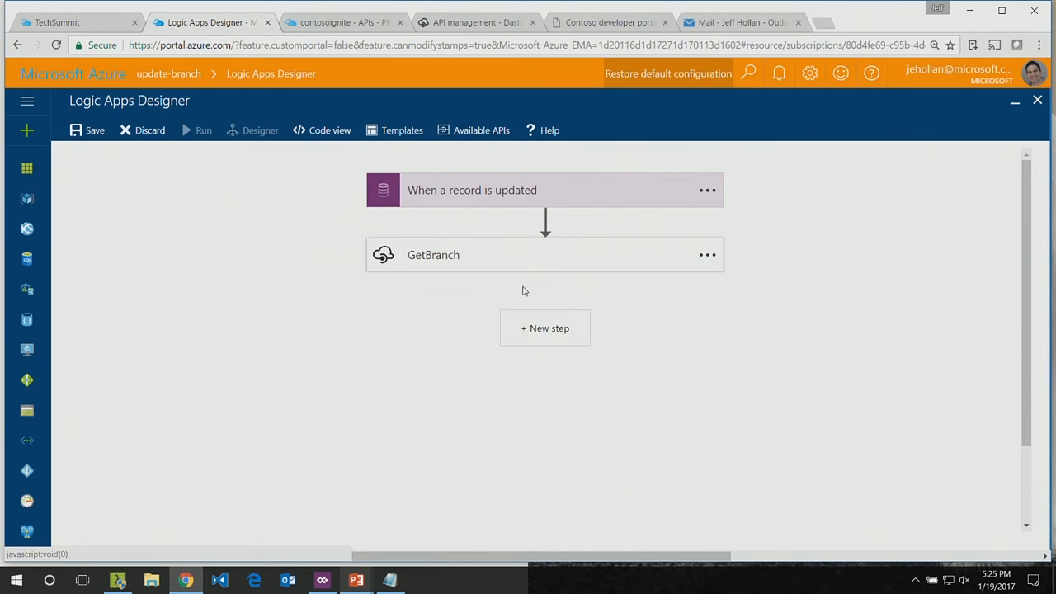
left_click(521, 328)
left_click(545, 381)
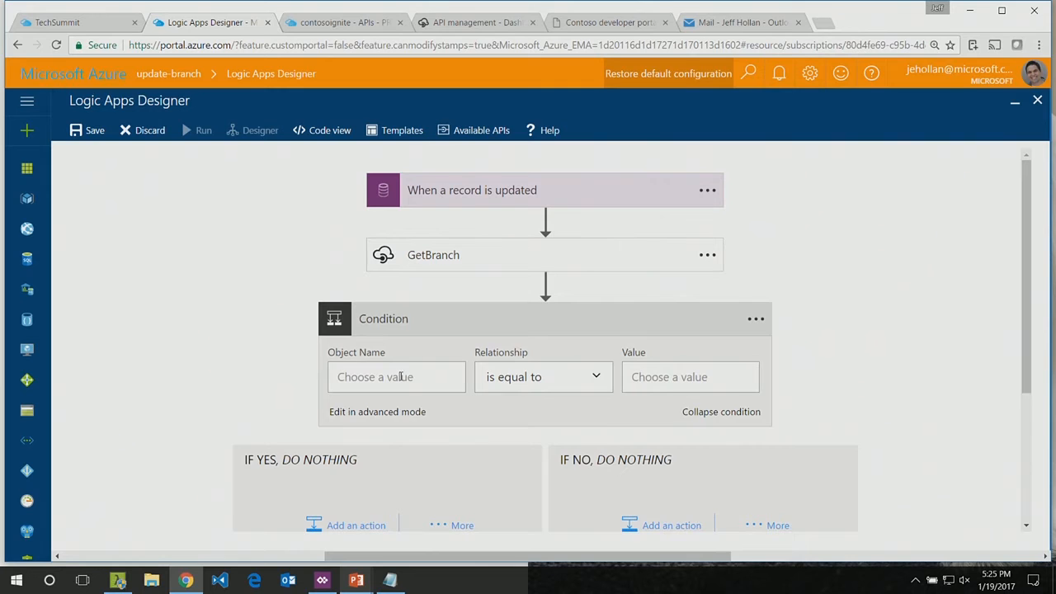
left_click(400, 376)
scroll(832, 312, "down", 3)
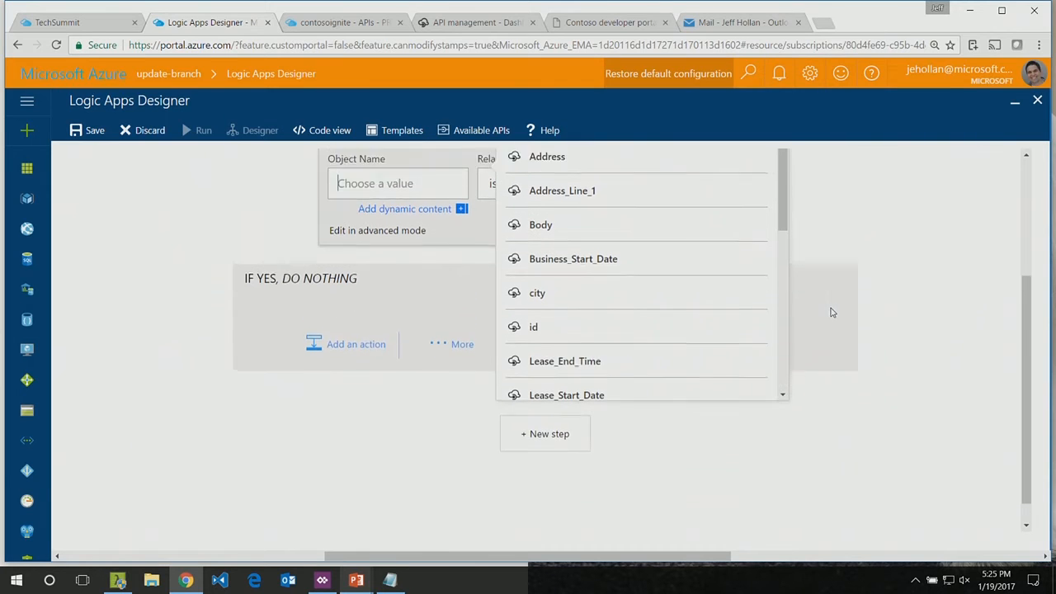
scroll(672, 424, "up", 3)
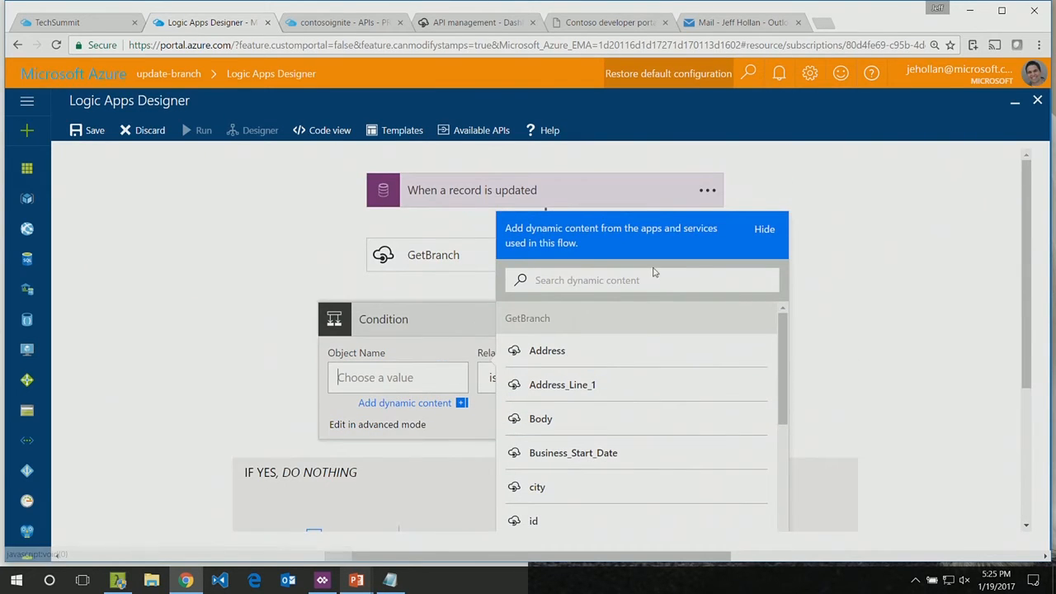
left_click(763, 229)
left_click(445, 409)
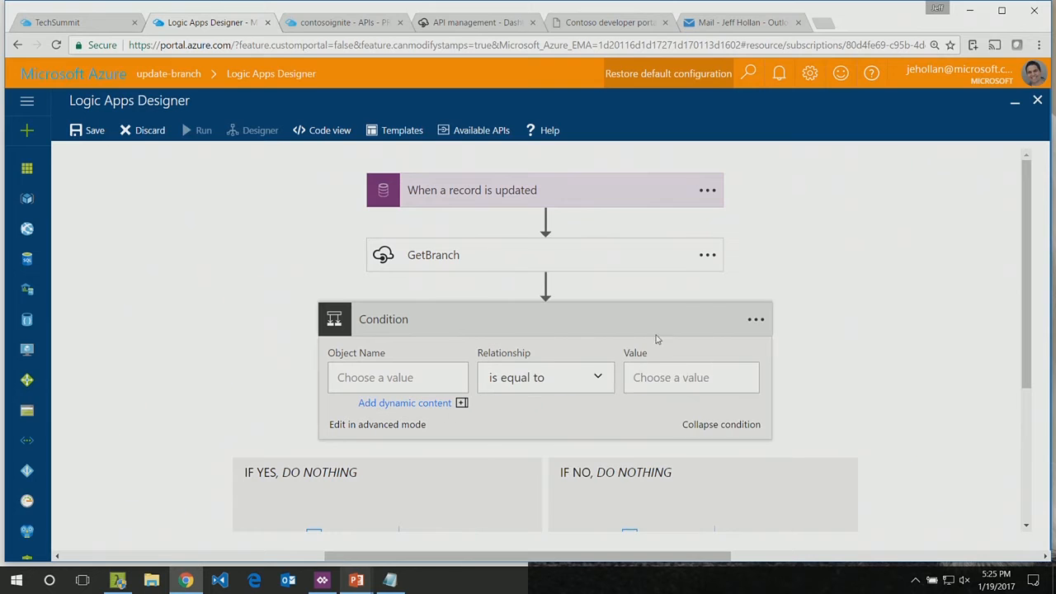
left_click(757, 322)
left_click(729, 424)
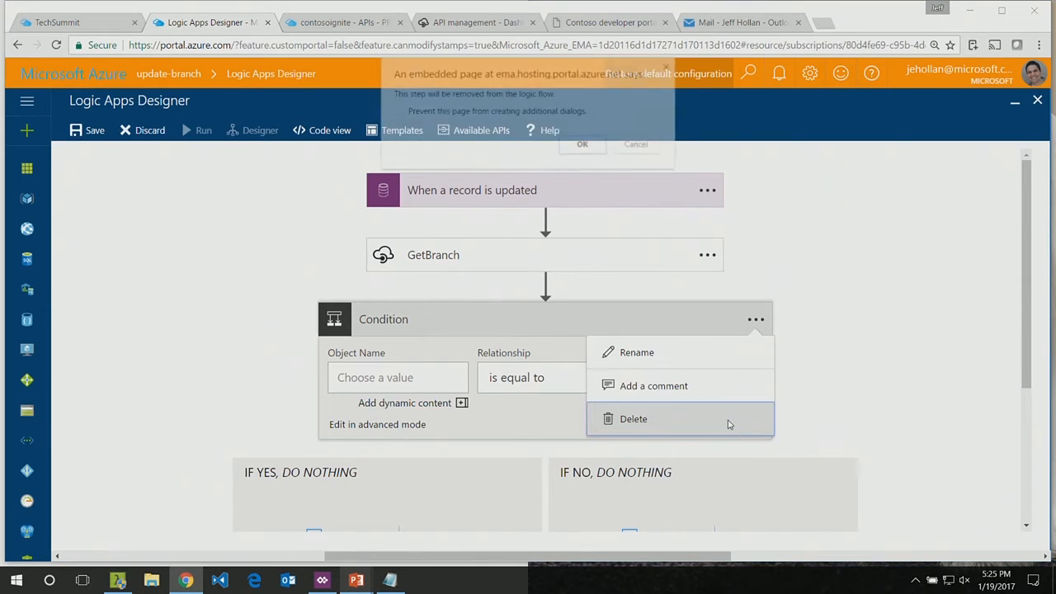
key("Return")
Step: Add a condition after the GetBranch action
left_click(530, 346)
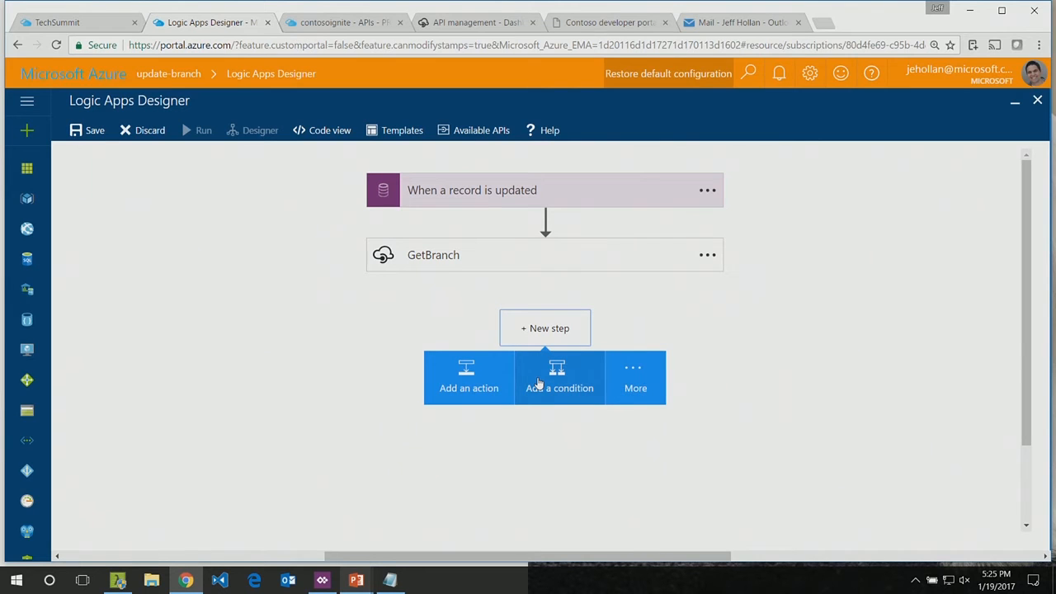
left_click(633, 384)
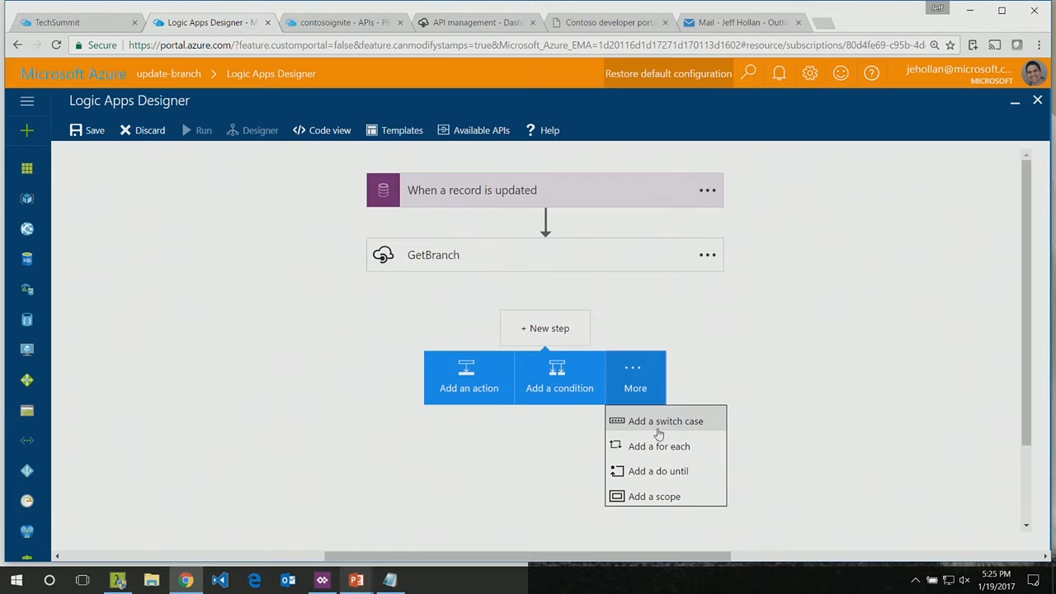
left_click(625, 376)
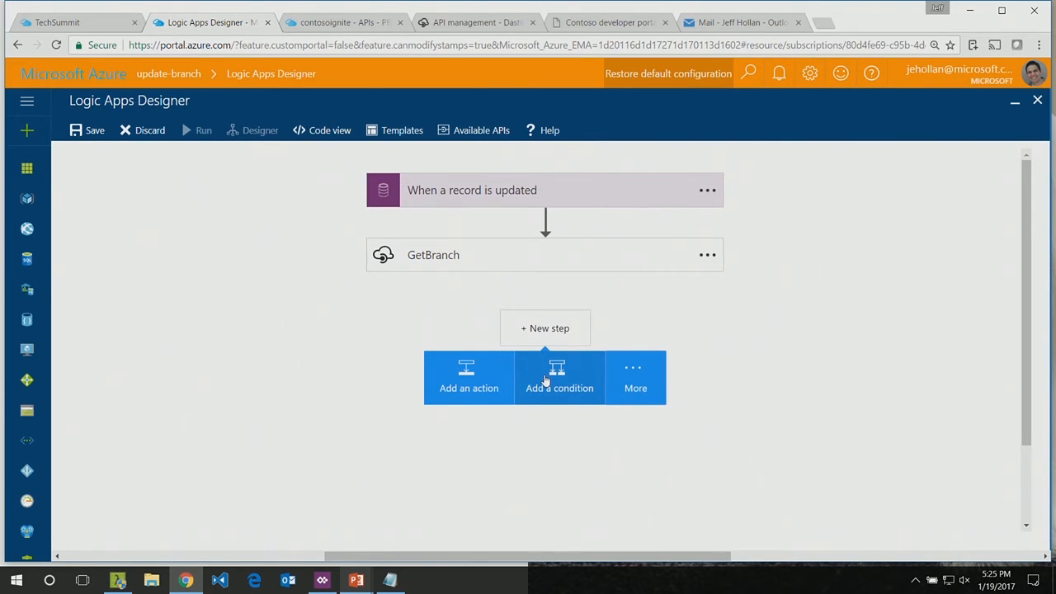
left_click(544, 379)
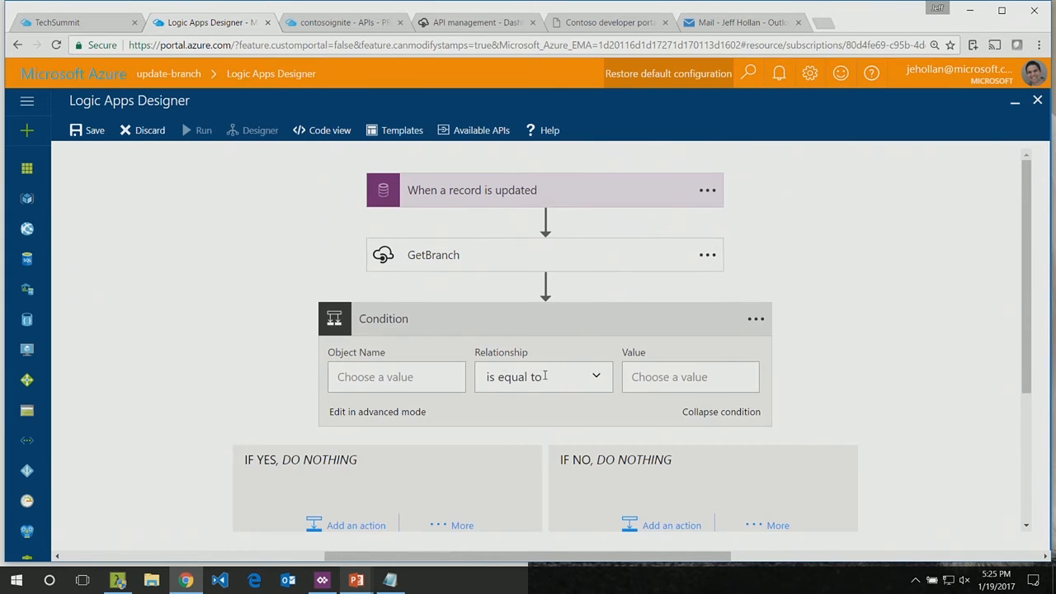
Step: Examine the dynamic content available from GetBranch and the trigger for the condition's object name
left_click(405, 377)
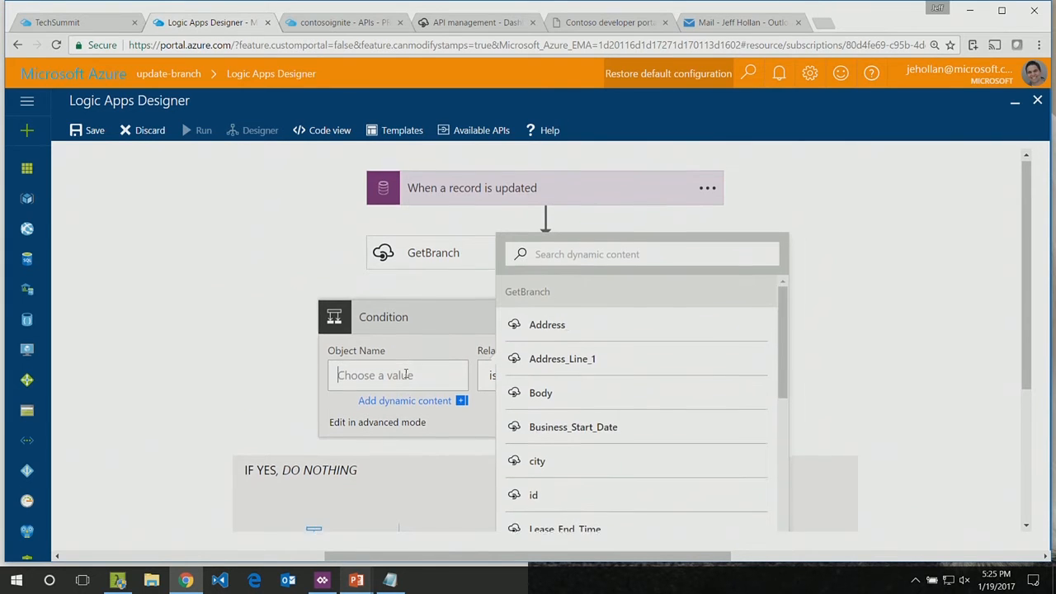
scroll(668, 396, "down", 5)
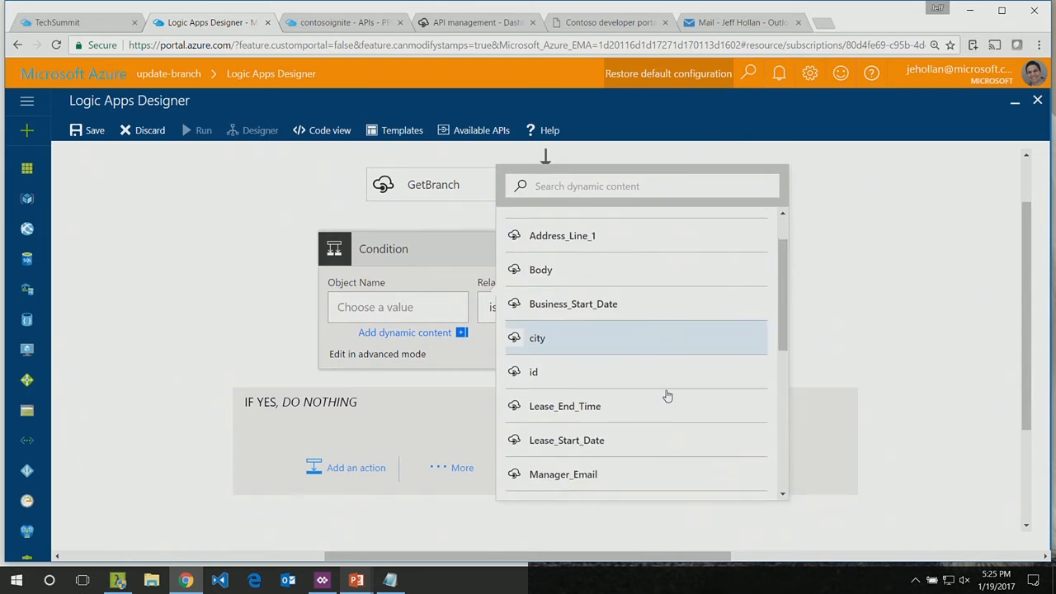
scroll(668, 396, "down", 2)
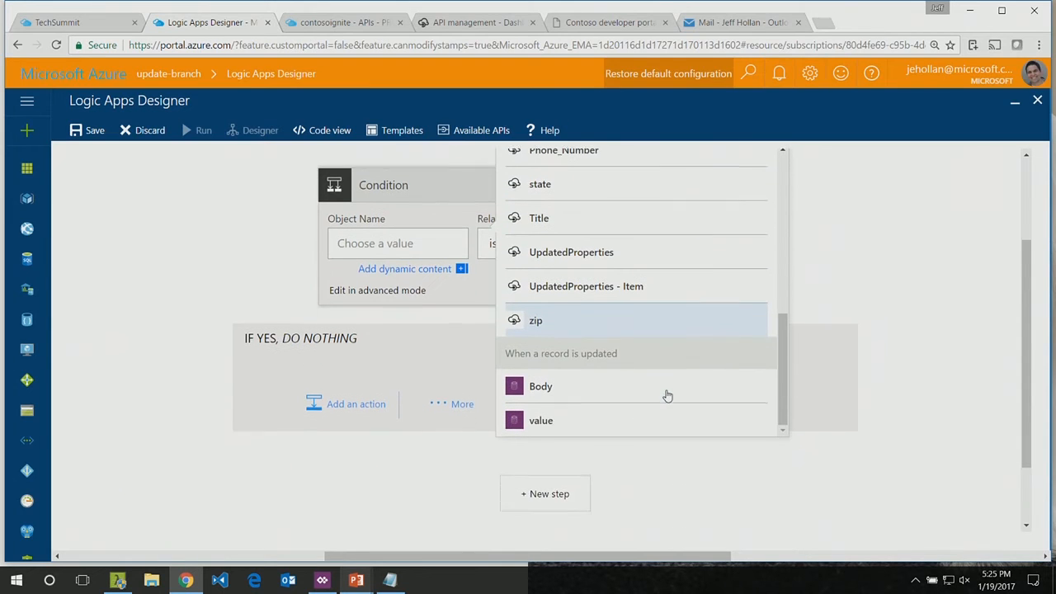
scroll(632, 292, "up", 3)
scroll(632, 292, "up", 5)
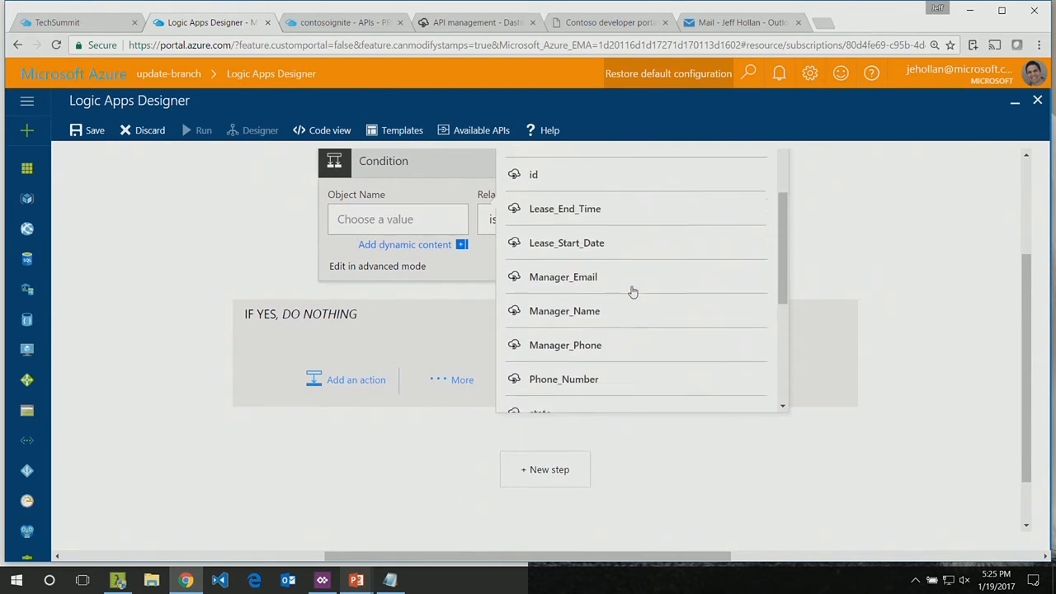
scroll(631, 292, "up", 1)
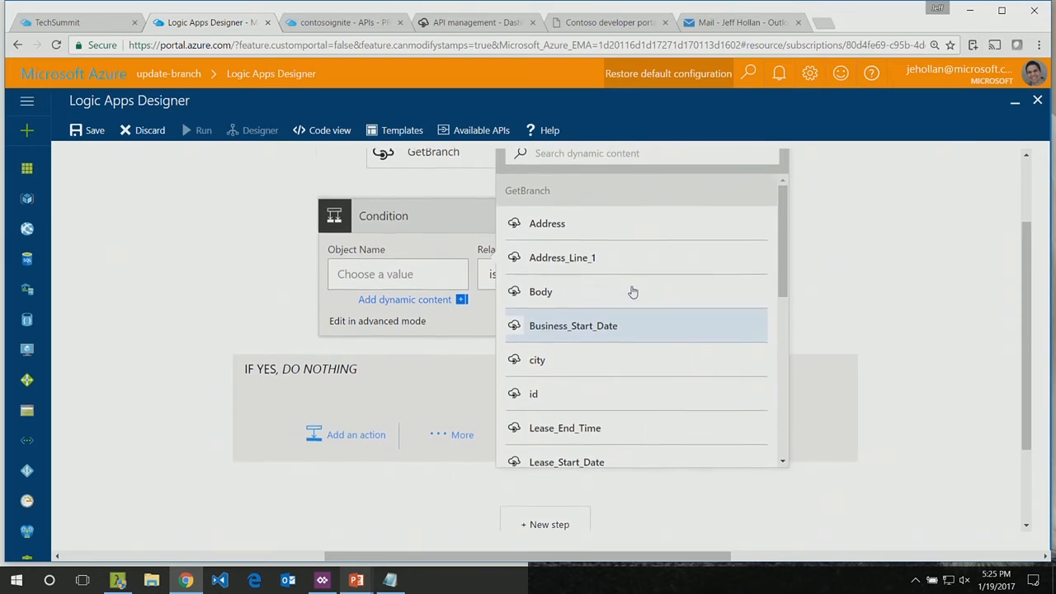
scroll(632, 292, "down", 1)
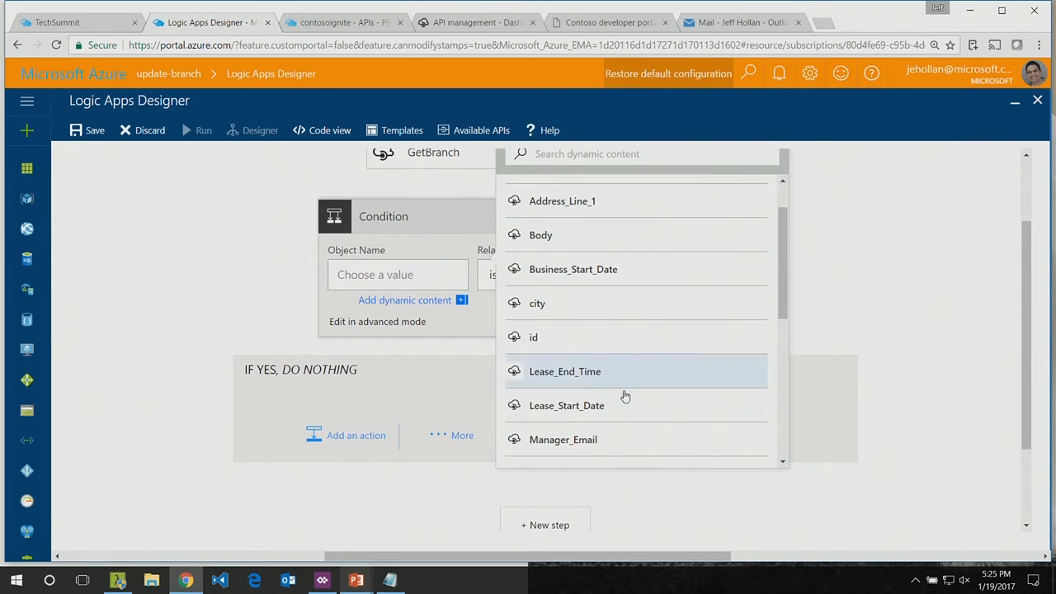
scroll(625, 399, "up", 1)
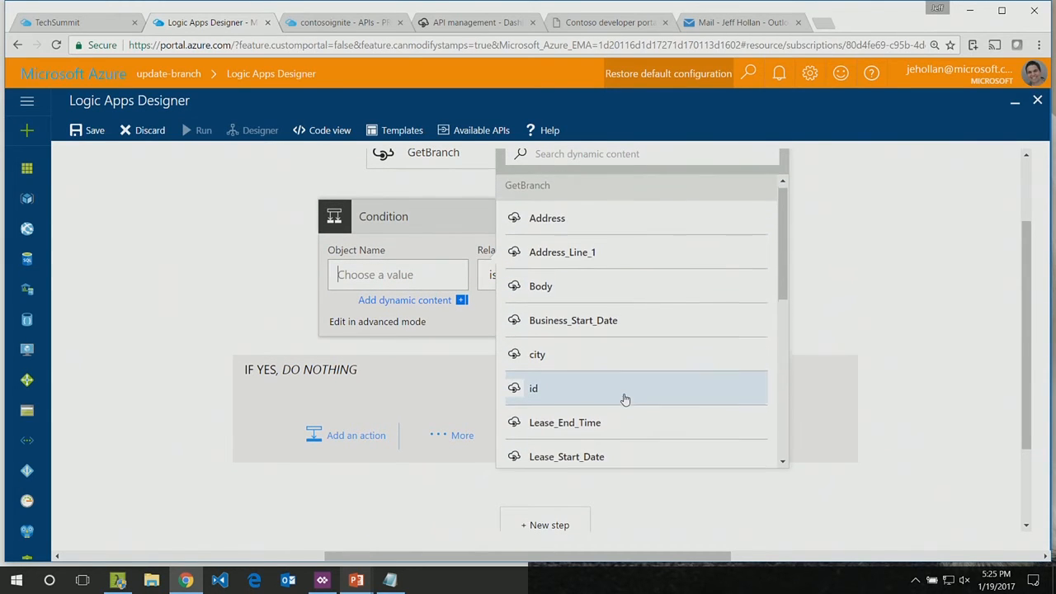
Step: Expand the "When a record is updated" trigger and reselect Branch as its entity
scroll(625, 400, "up", 3)
left_click(471, 206)
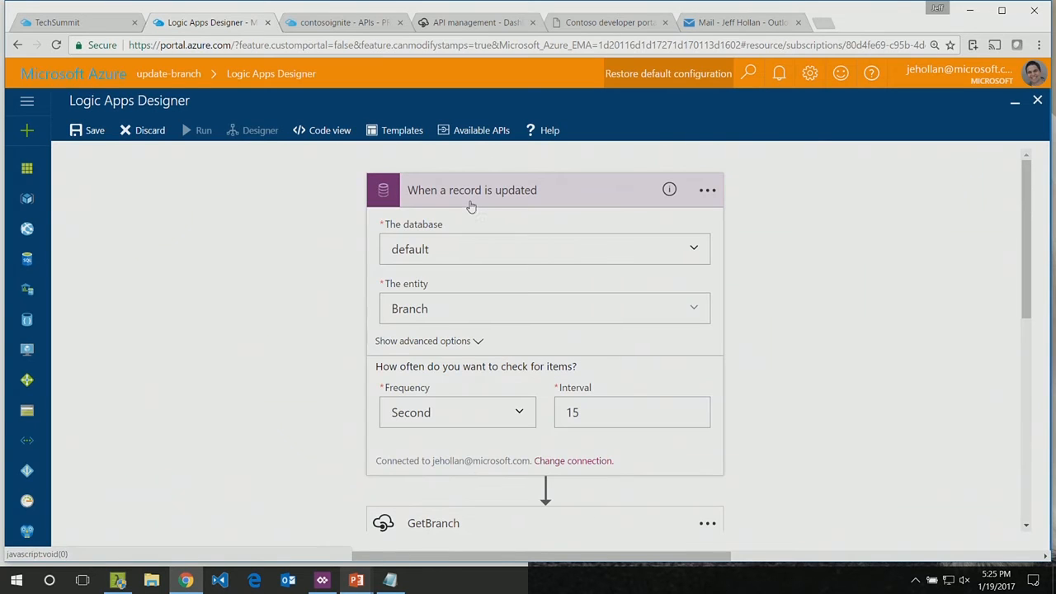
left_click(693, 307)
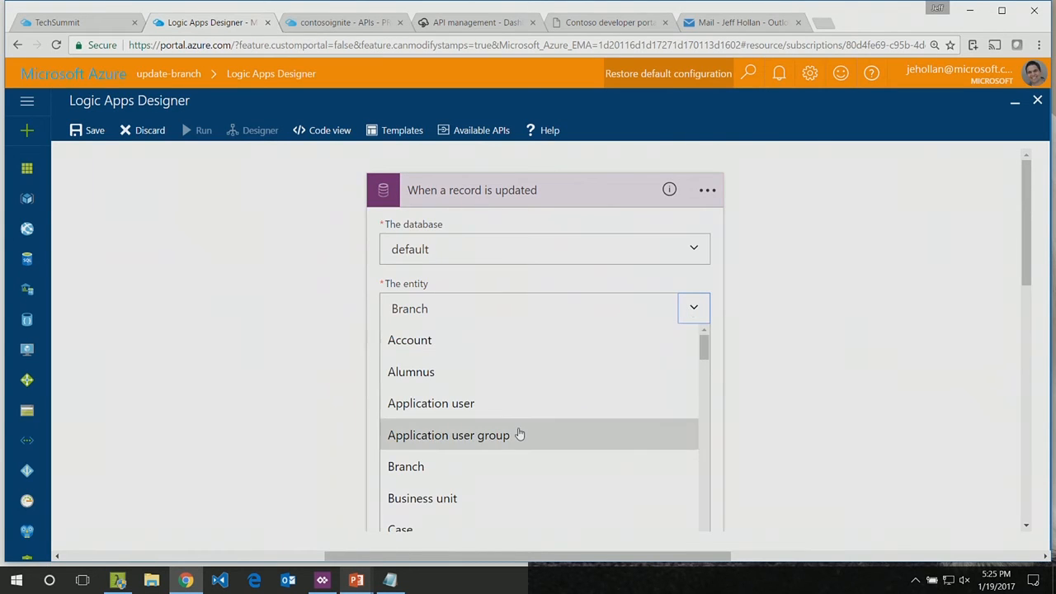
left_click(446, 472)
Step: Set the condition's object name to the Manager_Name output of GetBranch
scroll(709, 370, "down", 8)
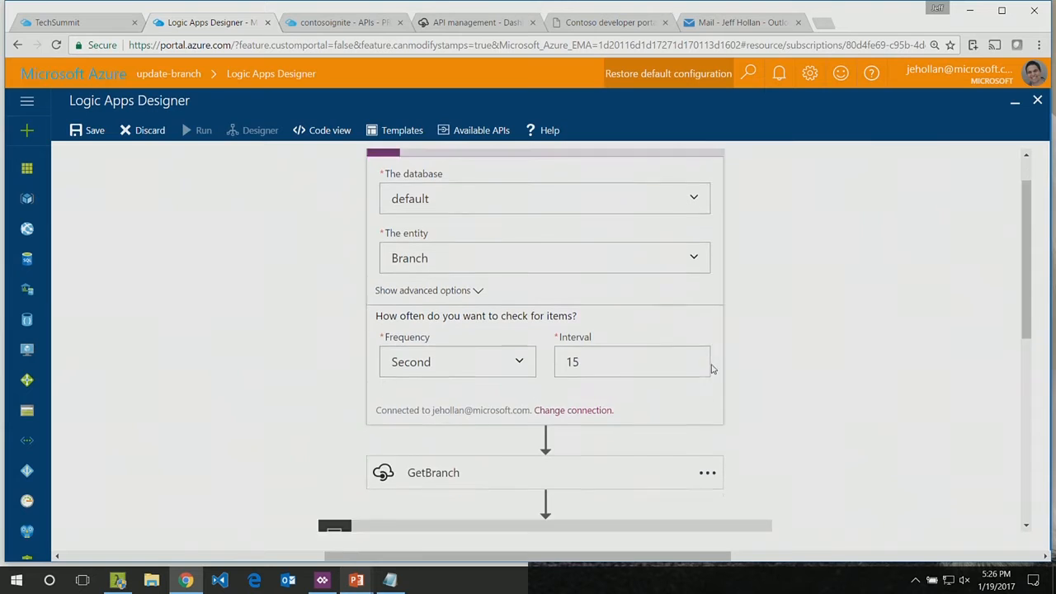
left_click(431, 332)
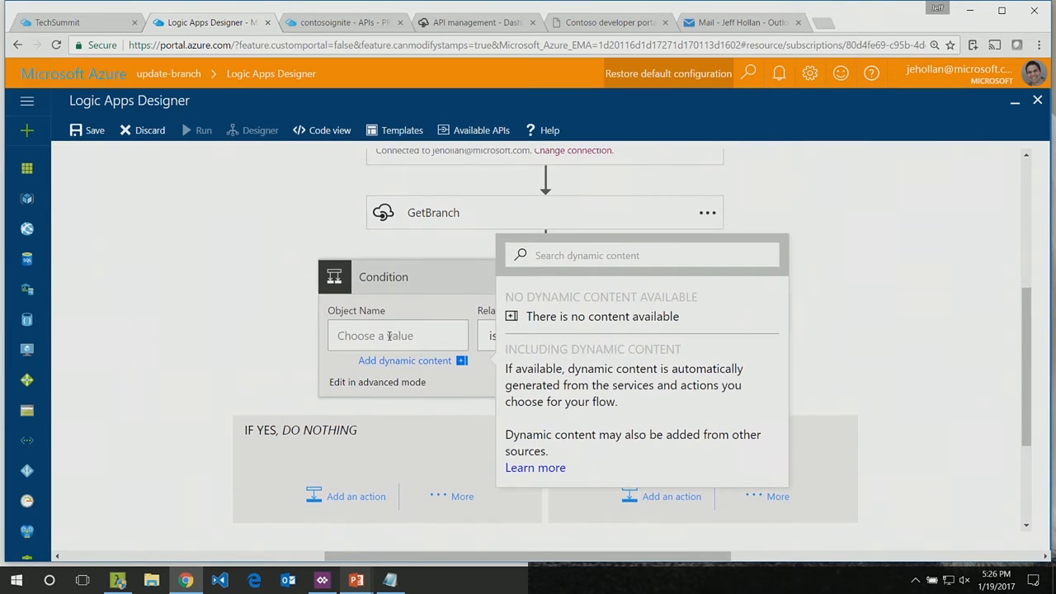
left_click(367, 363)
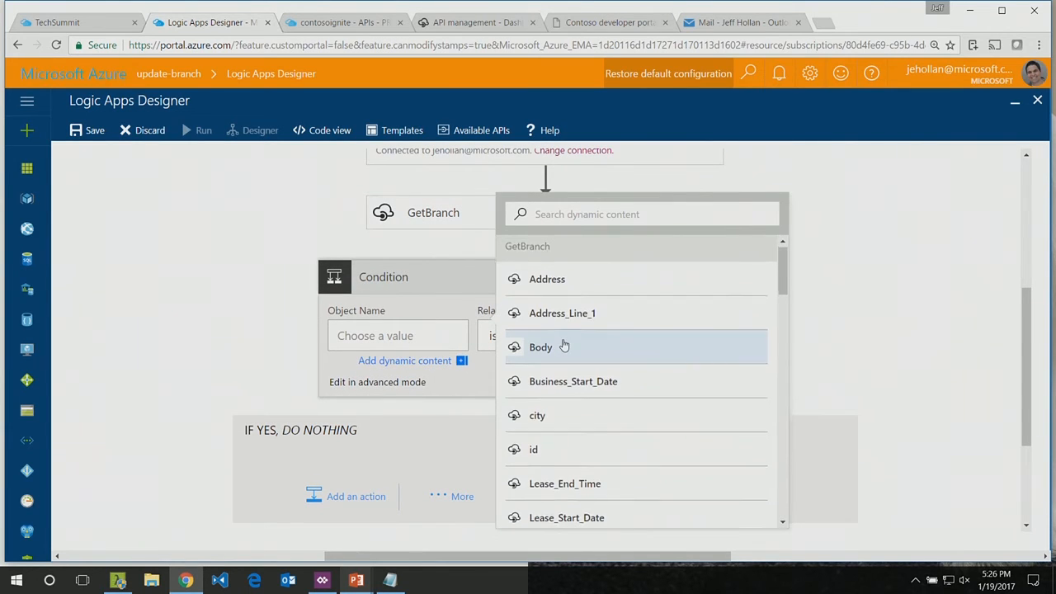
scroll(564, 343, "down", 3)
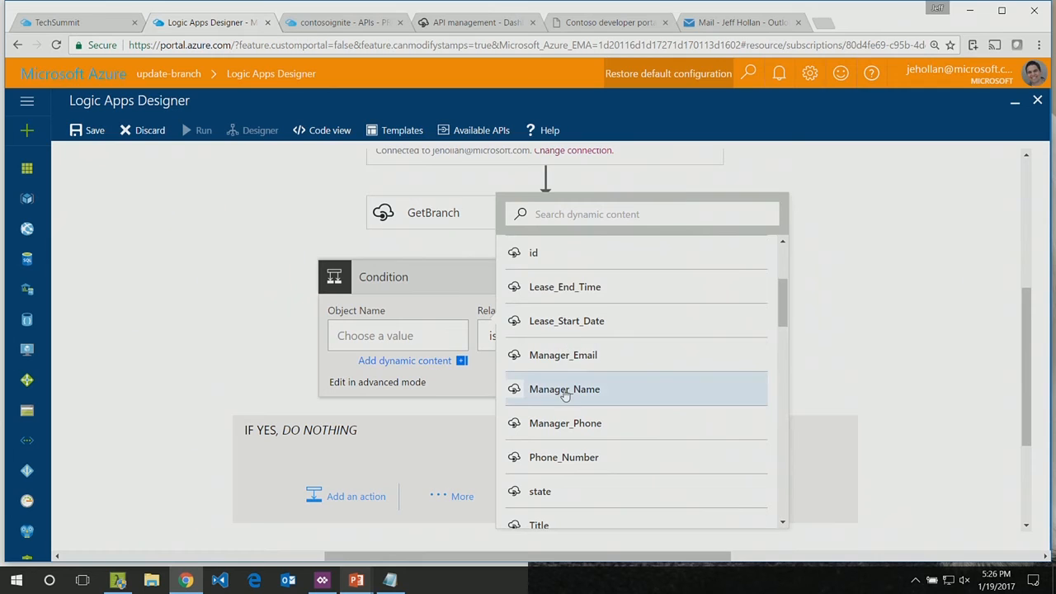
left_click(565, 394)
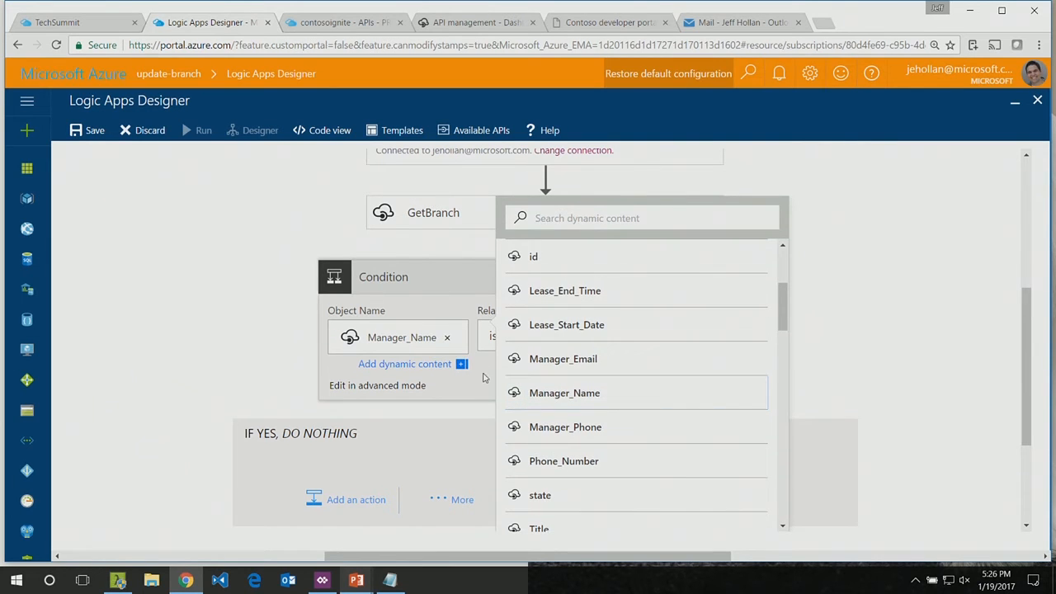
Step: Set the condition's comparison value to the trigger's Last Modified By output, and hide the dynamic content list
left_click(459, 365)
left_click(693, 360)
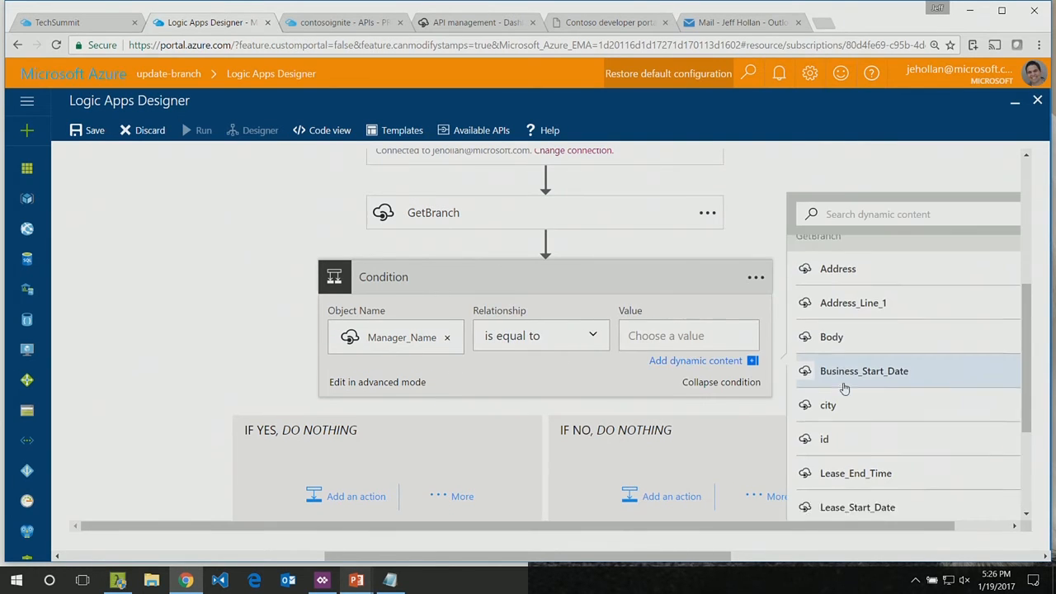
scroll(844, 387, "down", 10)
scroll(844, 388, "down", 4)
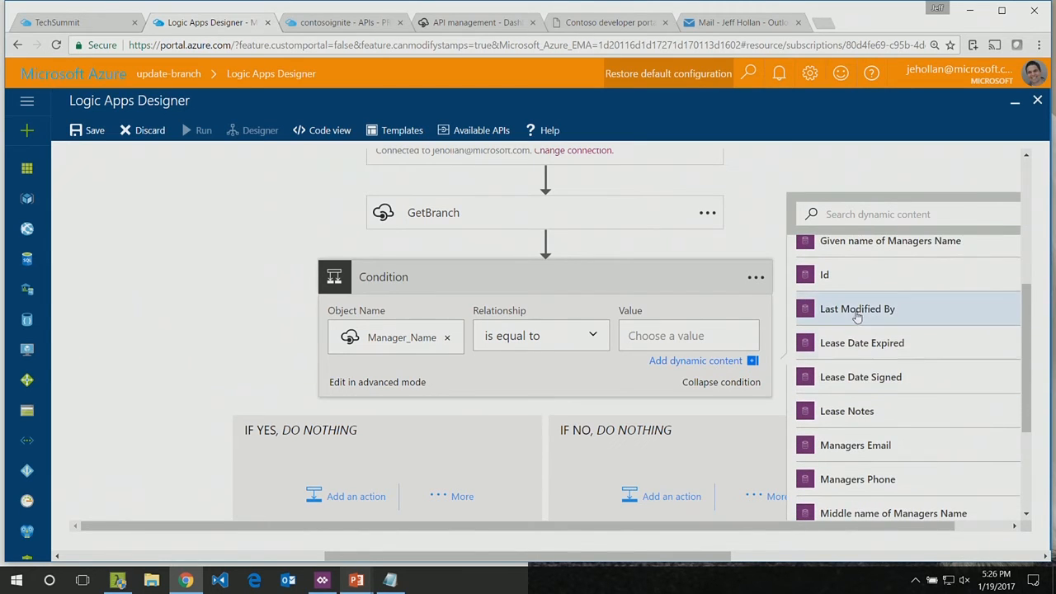
left_click(857, 312)
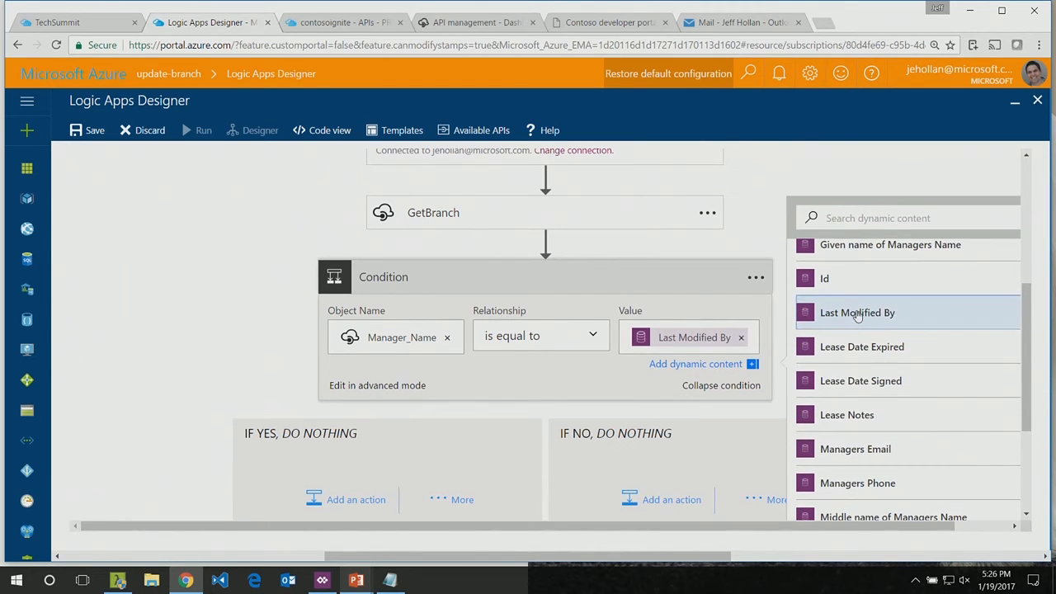
left_click(667, 371)
Step: Rename the condition as "If the person modifying is the manager"
left_click(754, 280)
left_click(685, 327)
type("If the person modifying is the manager")
key("Return")
Step: Add the Office 365 Outlook "Send approval email" action to the condition's If No branch
scroll(294, 322, "down", 2)
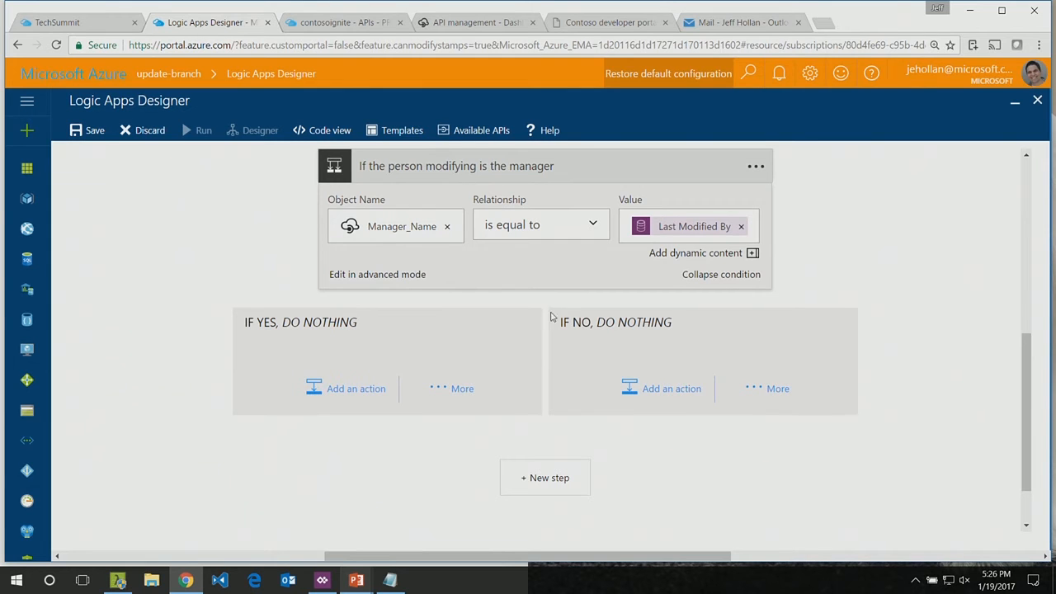
left_click(664, 389)
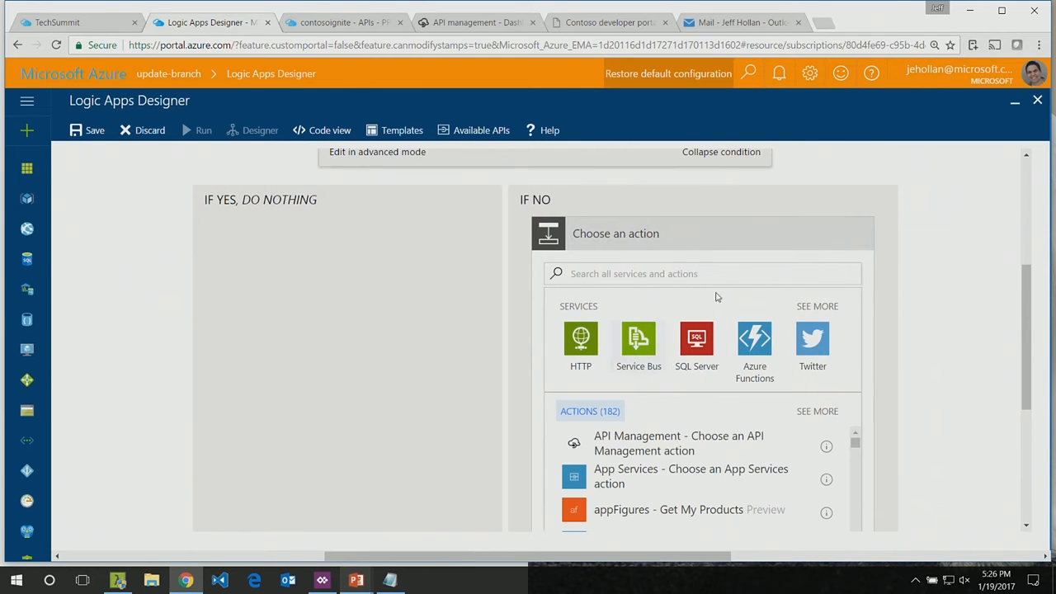
left_click(801, 307)
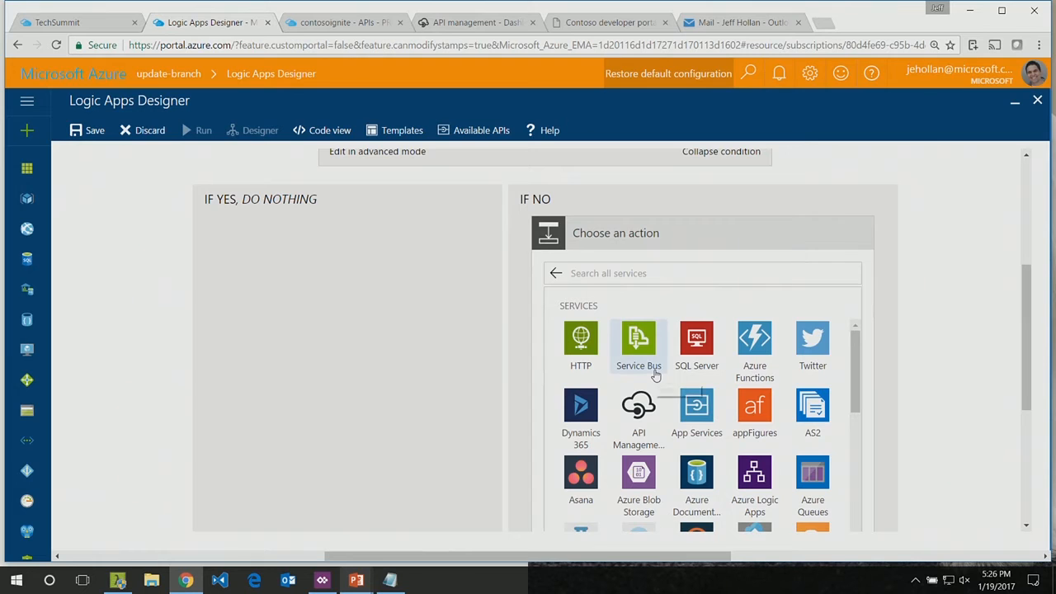
scroll(656, 375, "down", 3)
scroll(656, 375, "down", 5)
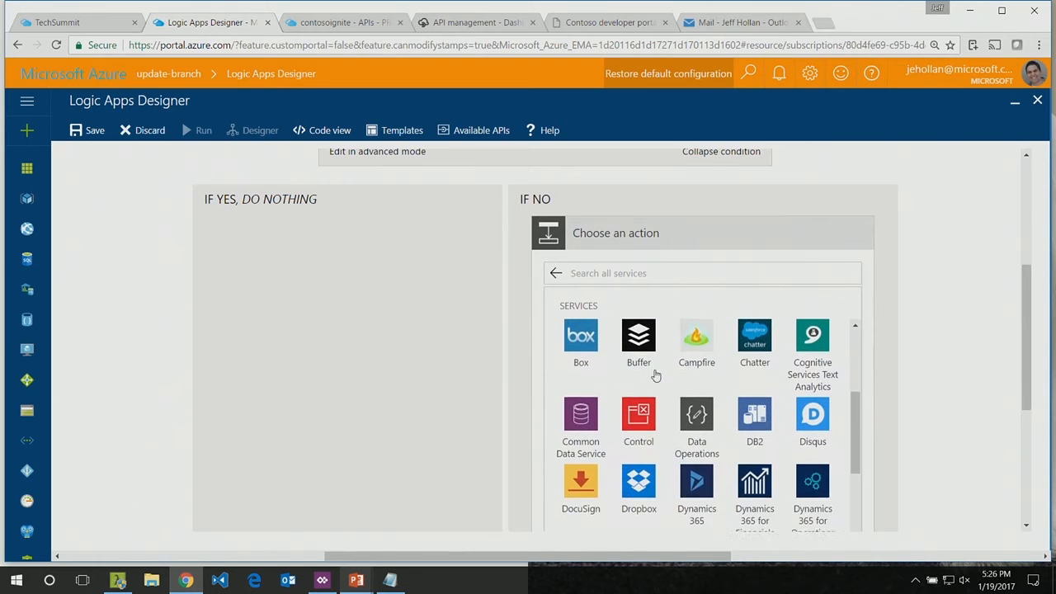
scroll(656, 376, "down", 4)
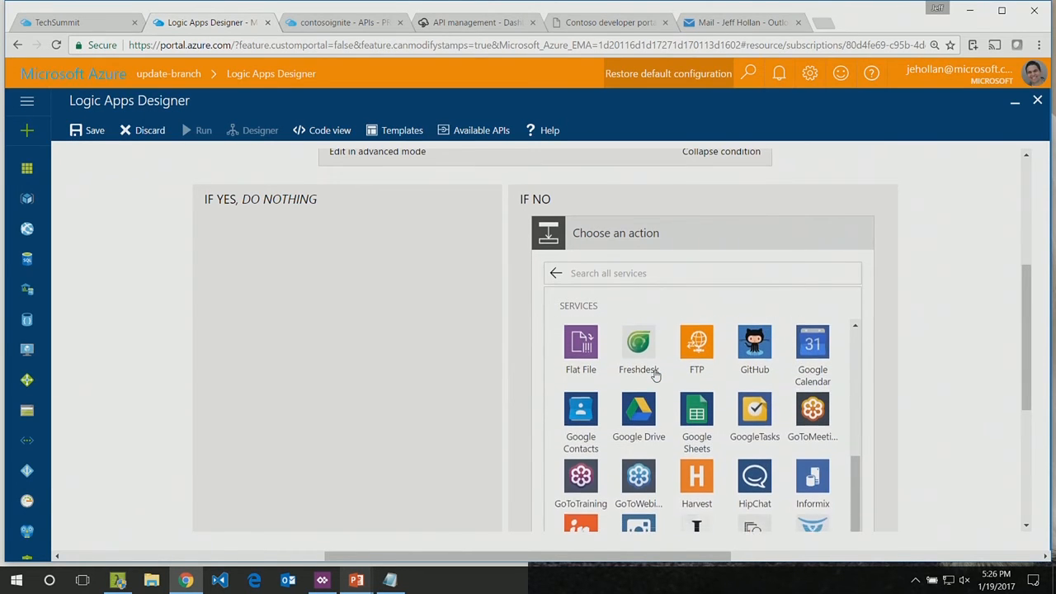
scroll(656, 376, "down", 4)
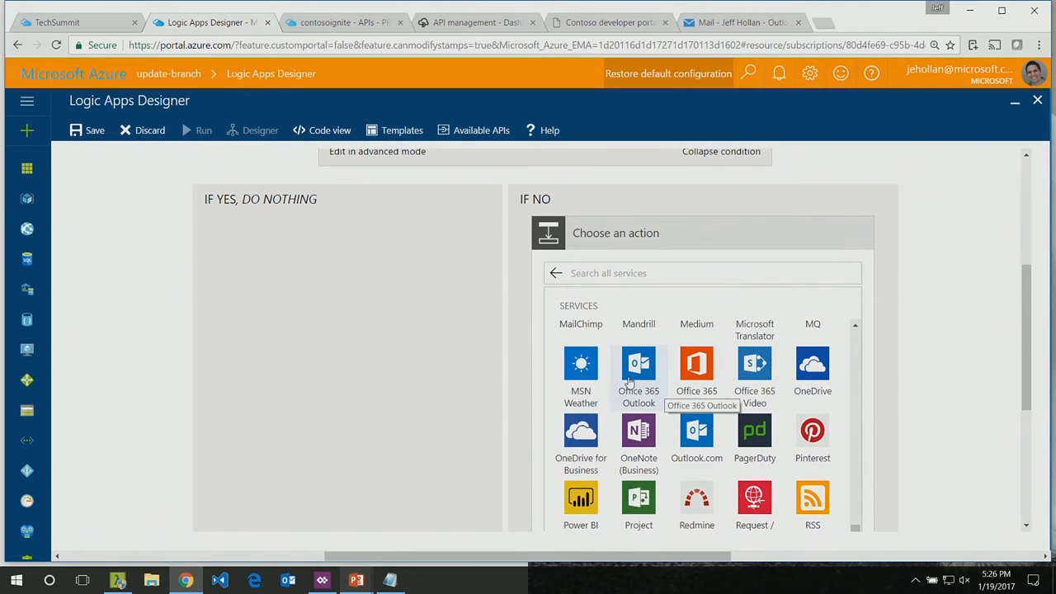
scroll(631, 384, "down", 3)
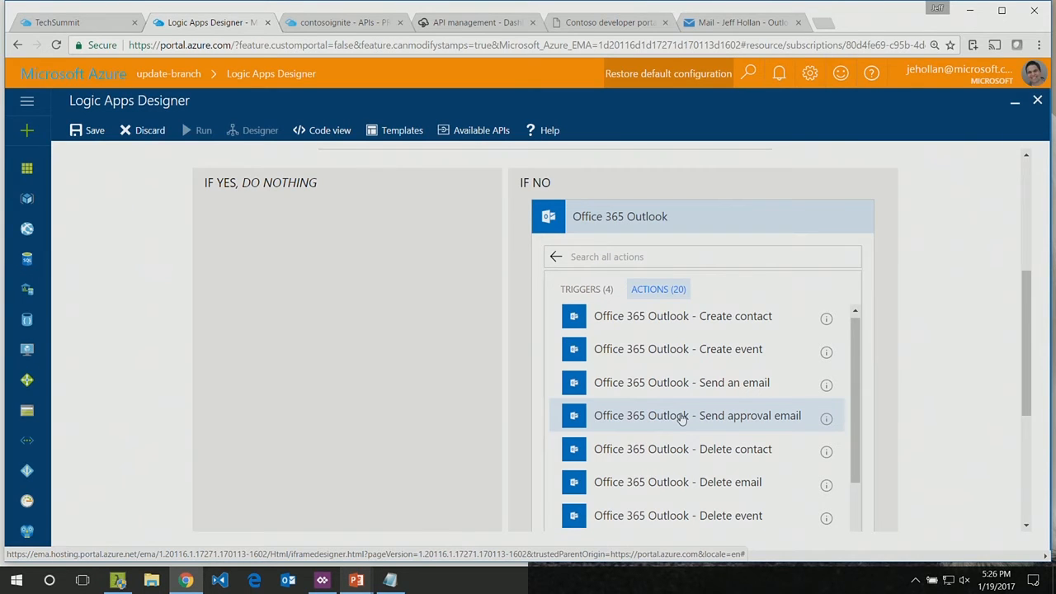
left_click(681, 418)
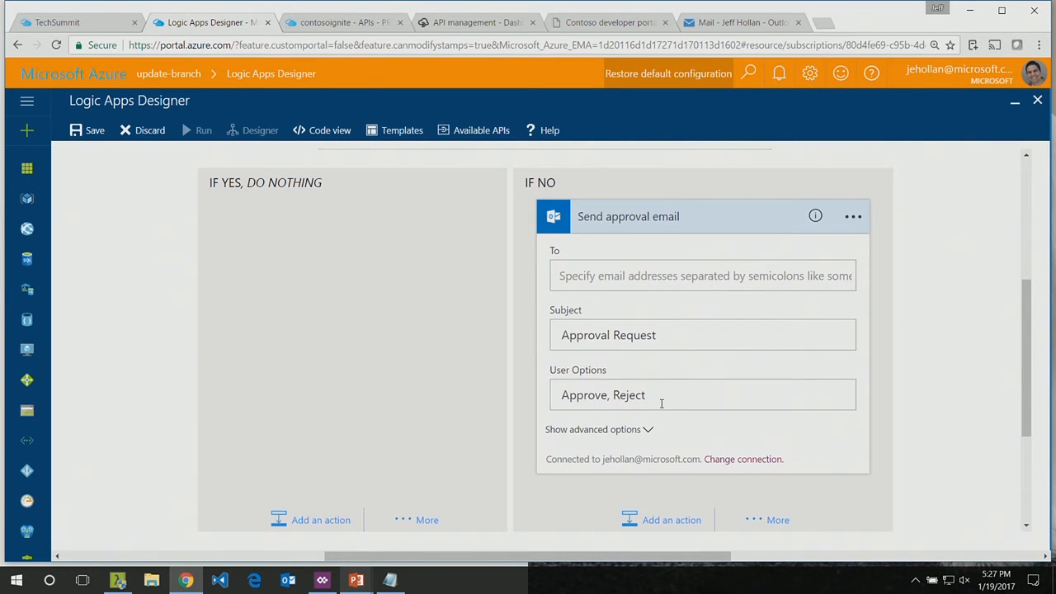
Step: Set the approval email's recipient to the trigger's Managers Email output
left_click(585, 275)
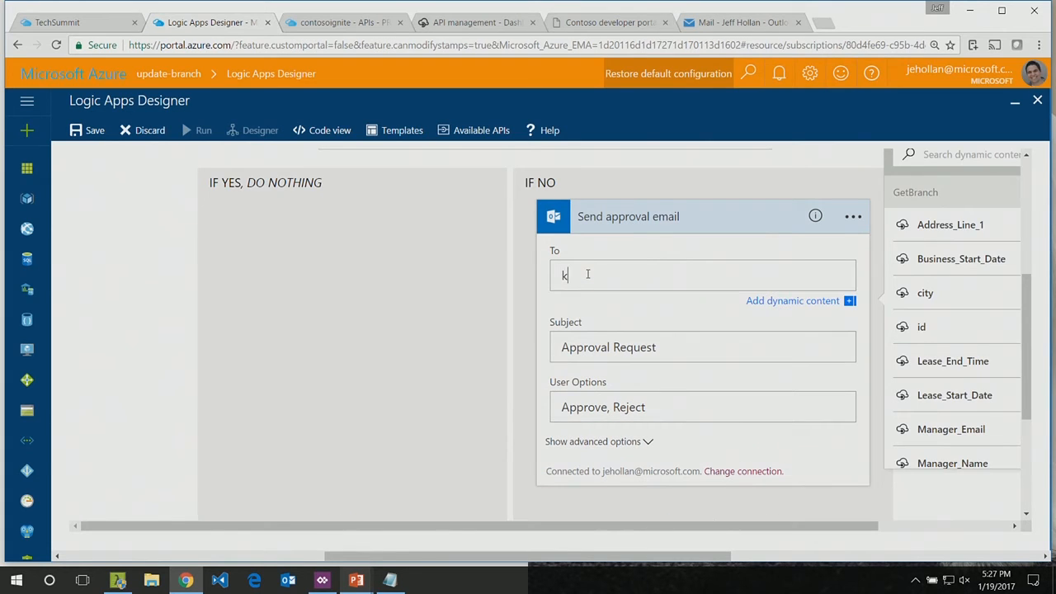
scroll(962, 377, "down", 5)
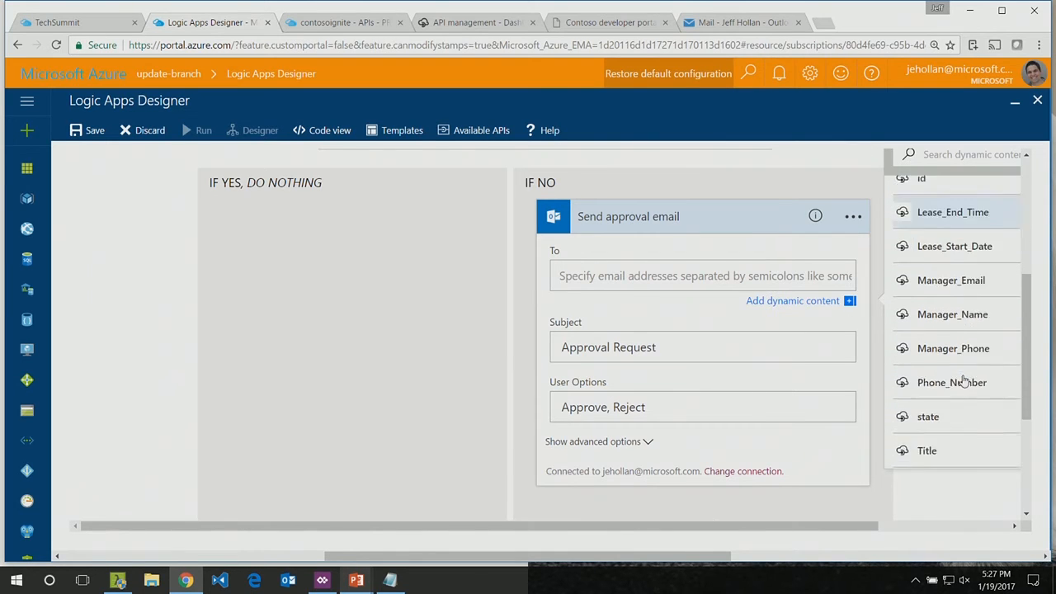
scroll(962, 380, "down", 6)
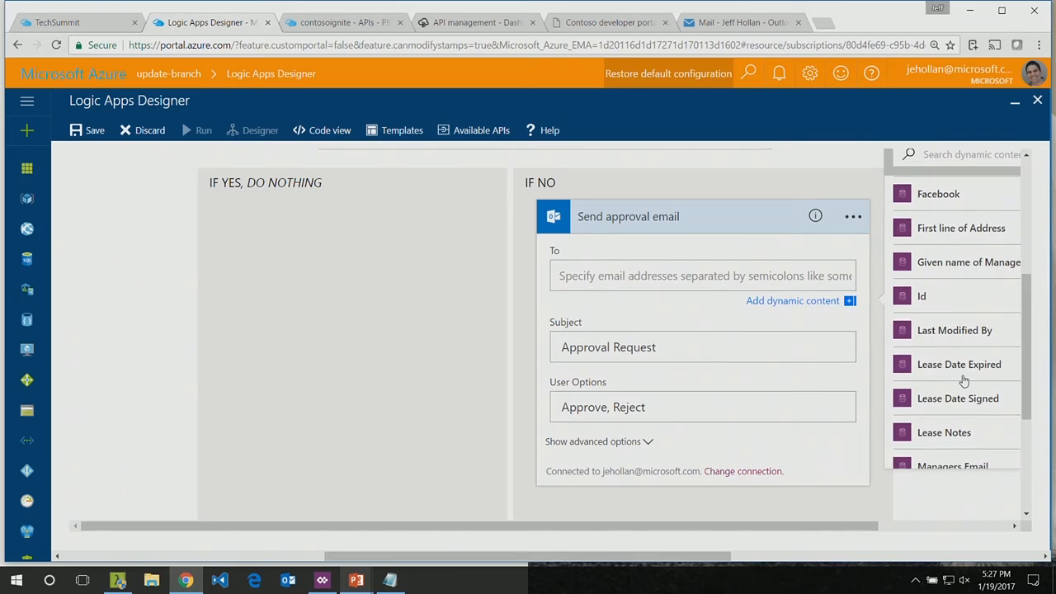
left_click(949, 277)
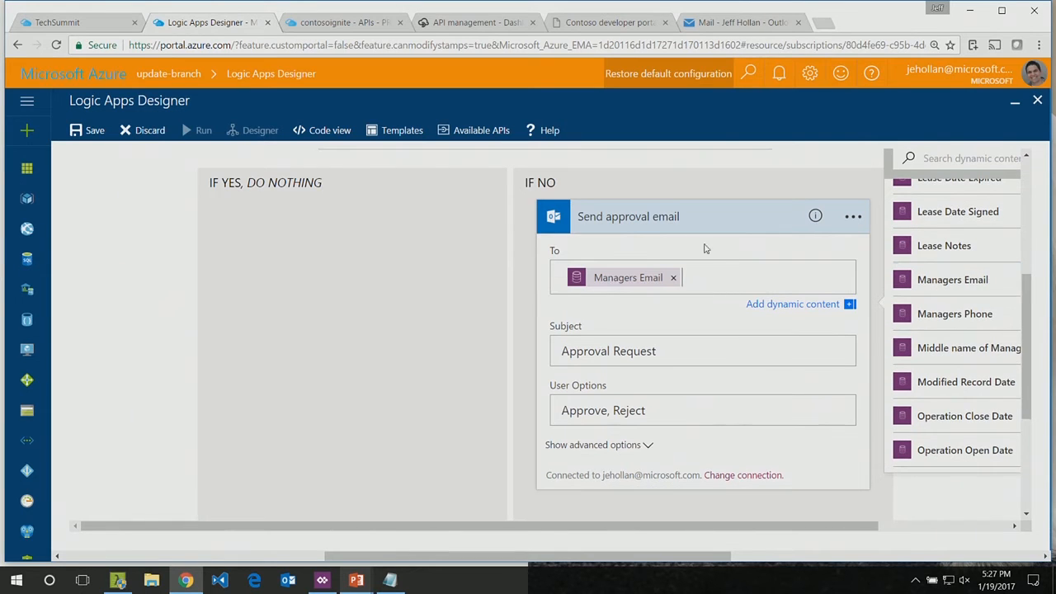
Step: Extend the approval email's subject to "Approval Request to update branch" and collapse the action
left_click(665, 352)
type("to update branch")
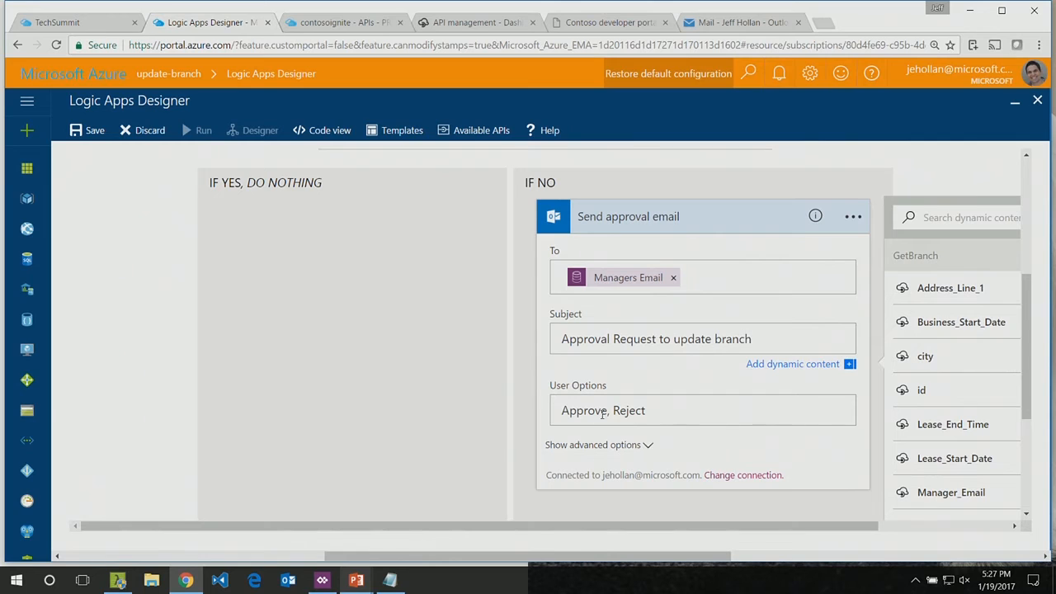
left_click(639, 216)
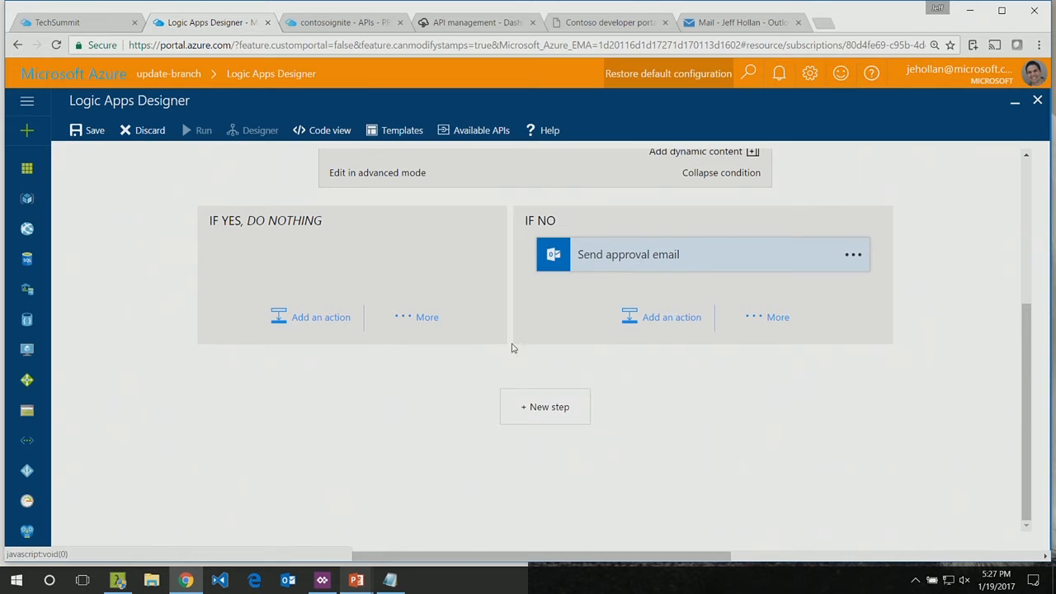
Step: Add a new action after the condition using the UpdateBranch operation of hollanconnector's Branch Management API
left_click(537, 406)
left_click(455, 458)
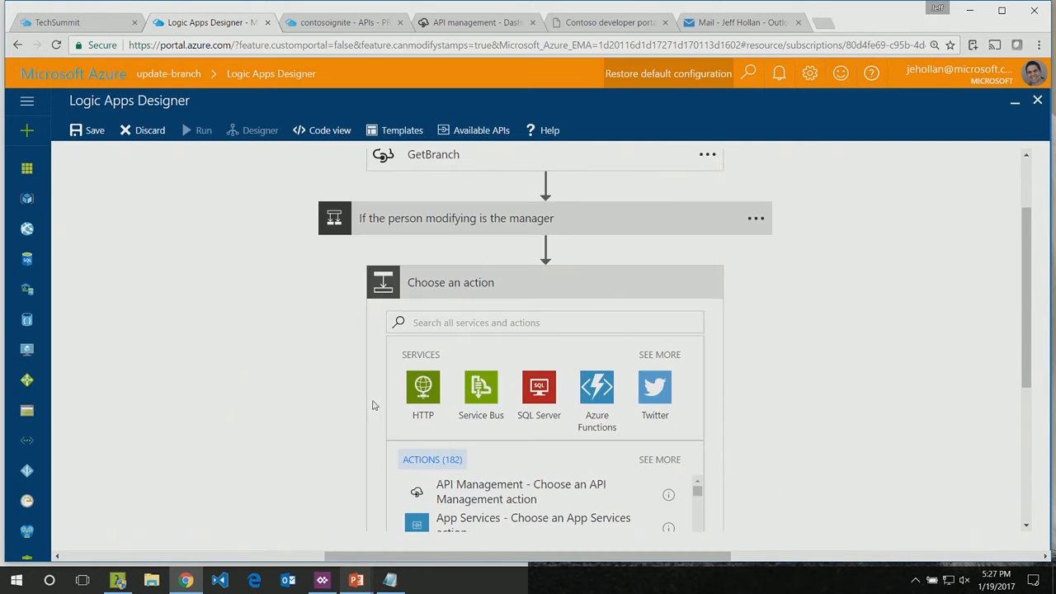
left_click(503, 490)
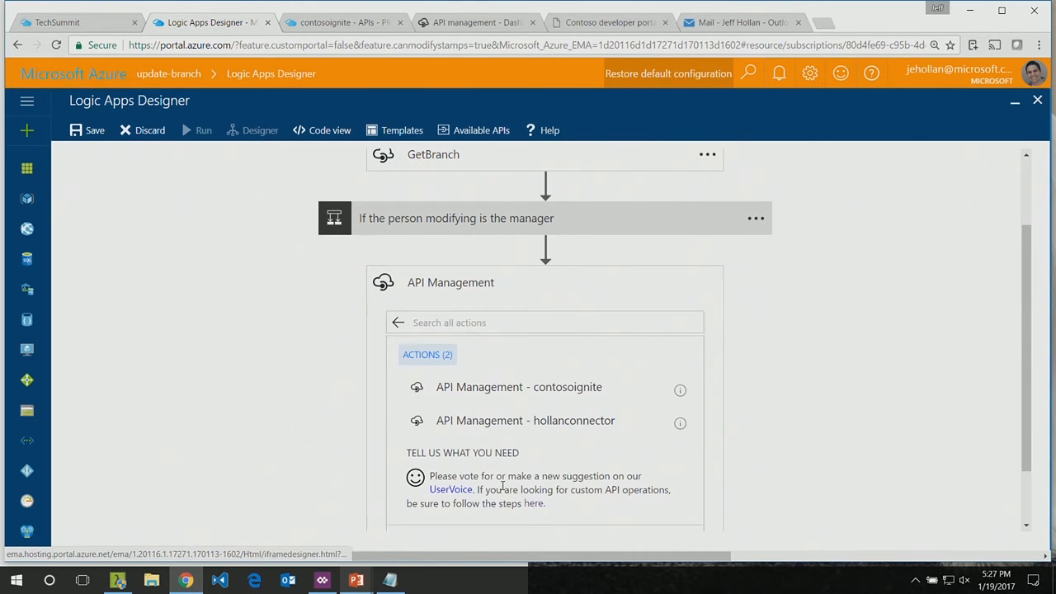
left_click(493, 424)
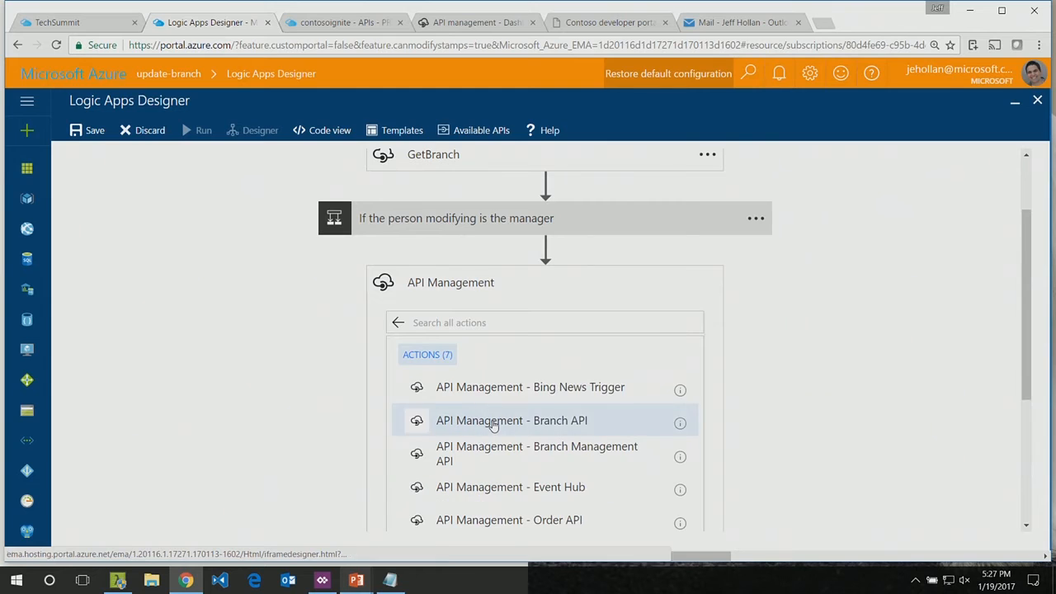
left_click(487, 458)
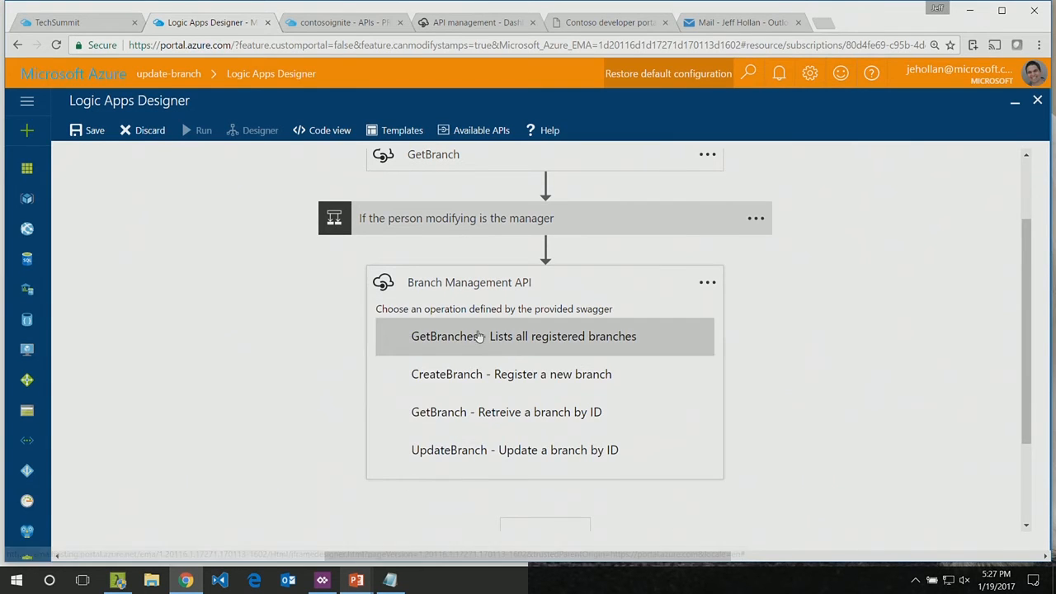
left_click(462, 452)
Step: Look over the UpdateBranch input fields and the dynamic content available for its Title
scroll(433, 350, "down", 3)
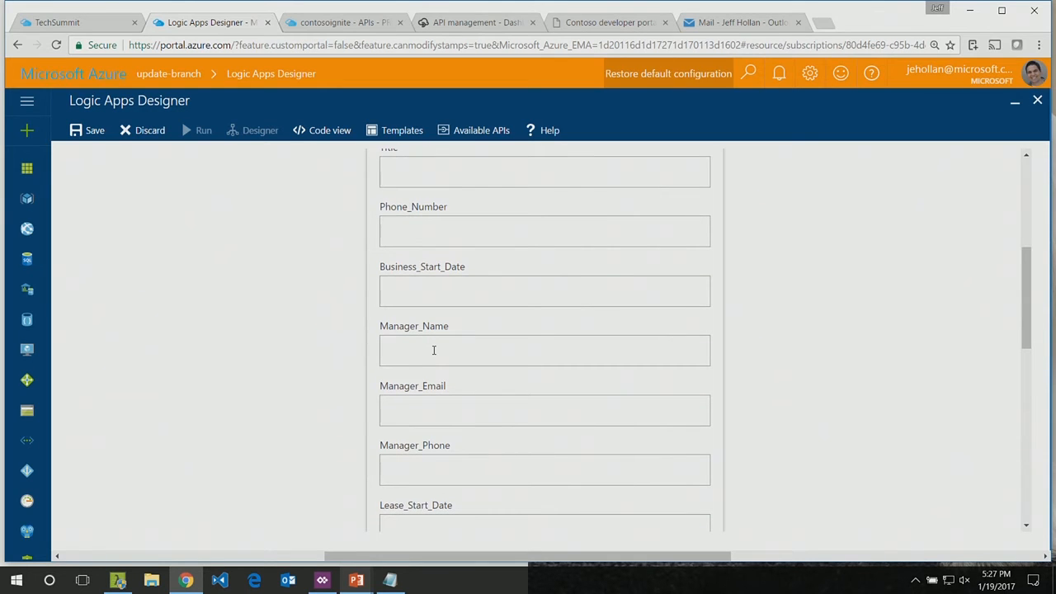
scroll(433, 350, "up", 3)
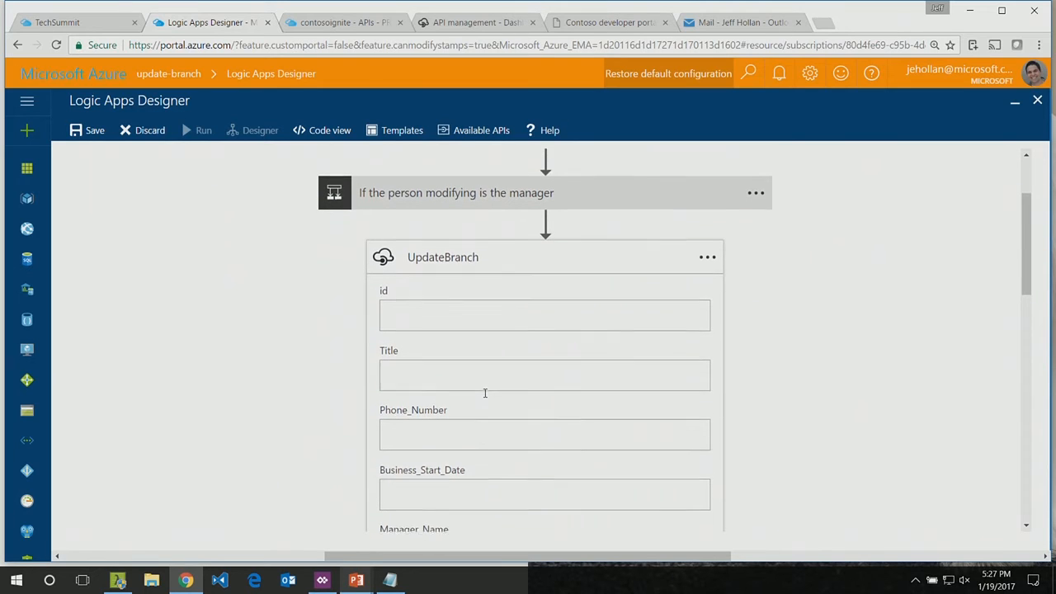
scroll(485, 393, "down", 1)
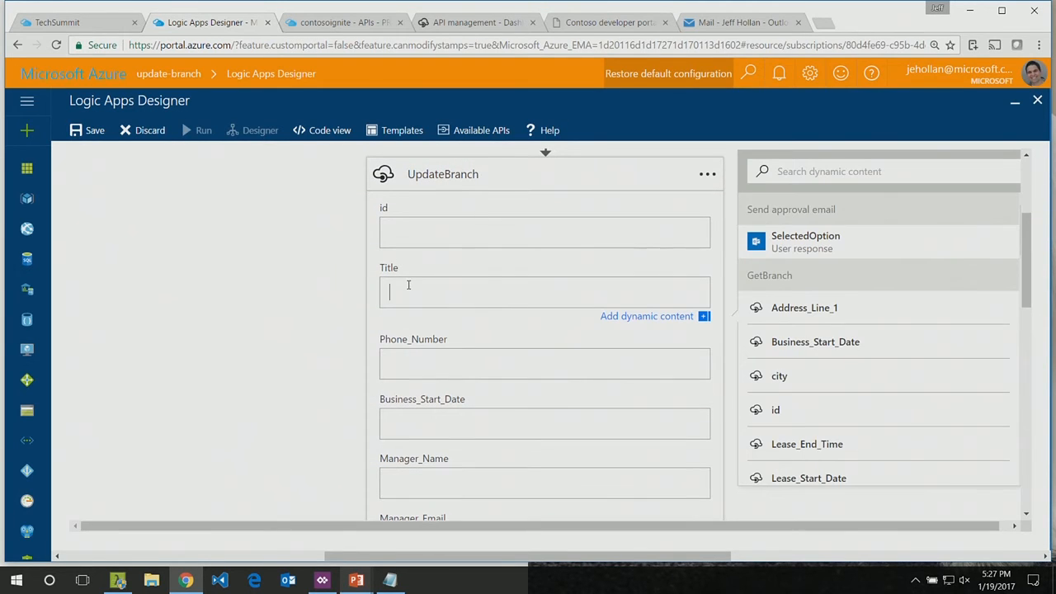
scroll(783, 422, "down", 10)
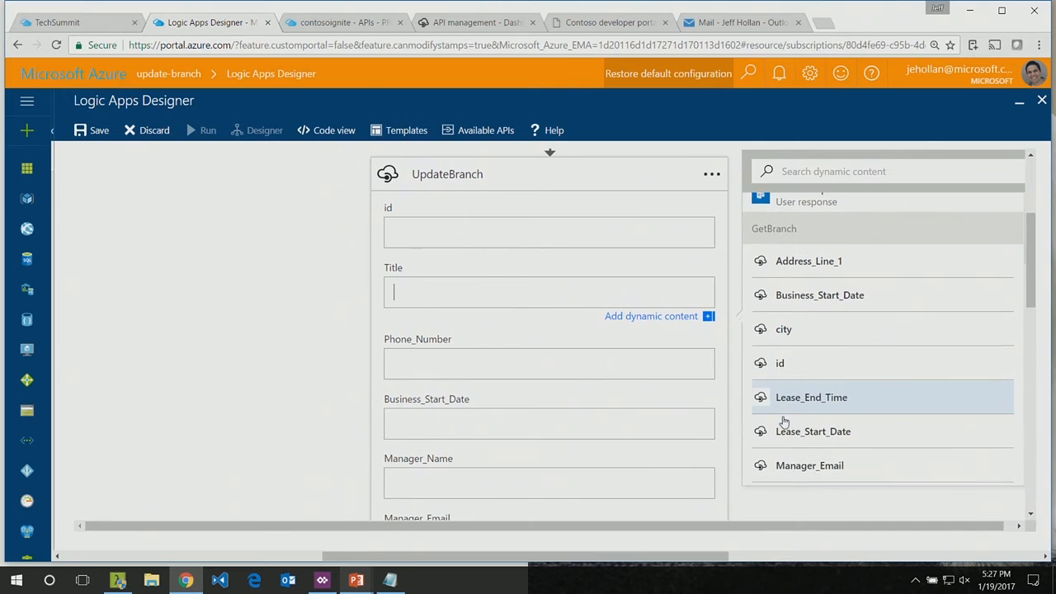
scroll(784, 422, "up", 4)
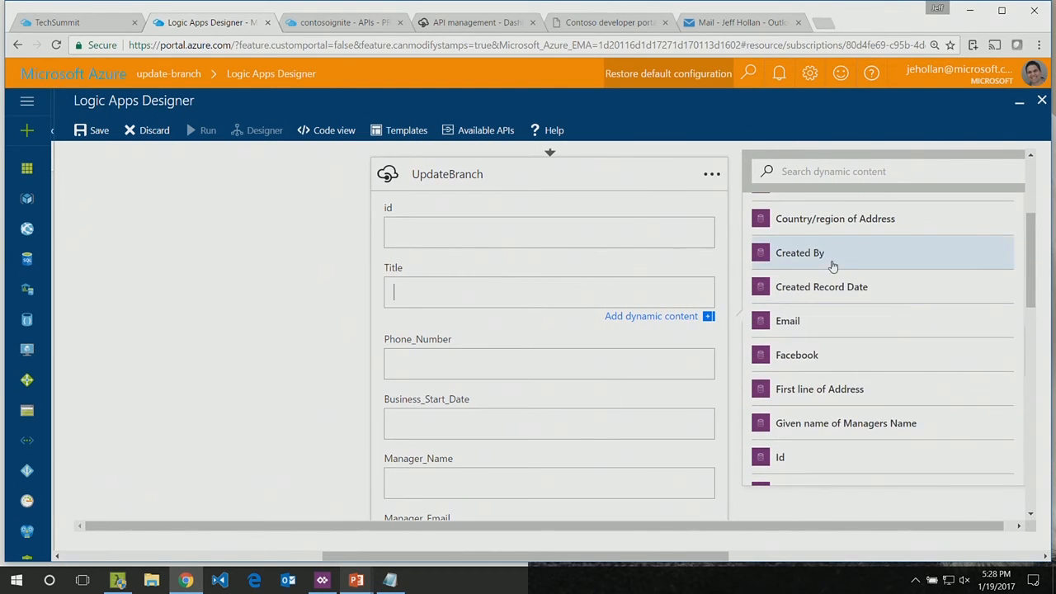
scroll(516, 244, "up", 2)
Step: Collapse UpdateBranch and expand the condition to review the flow and its two branches
left_click(472, 311)
scroll(472, 311, "up", 2)
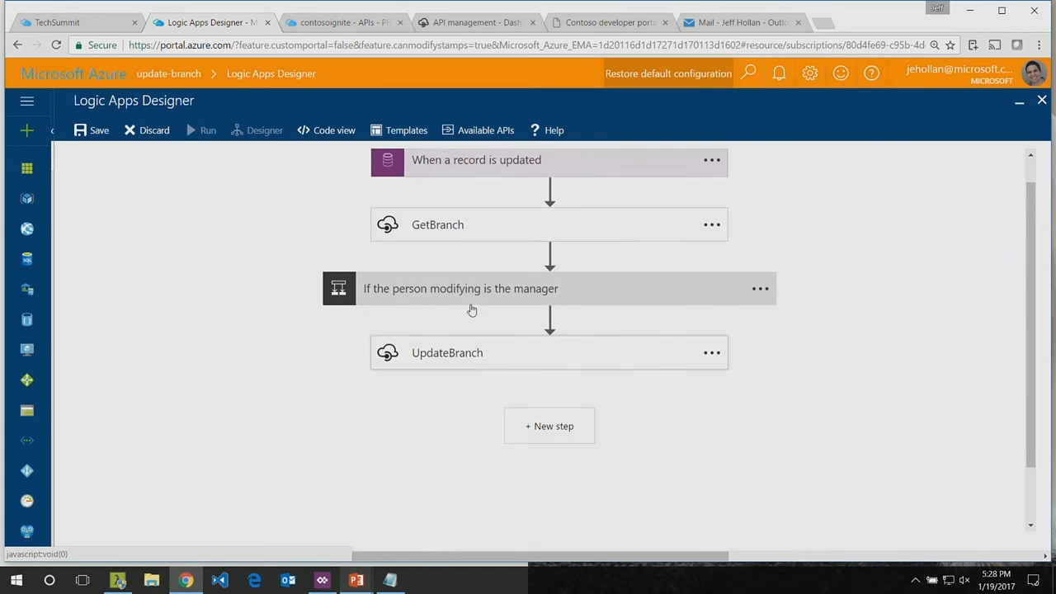
left_click(472, 311)
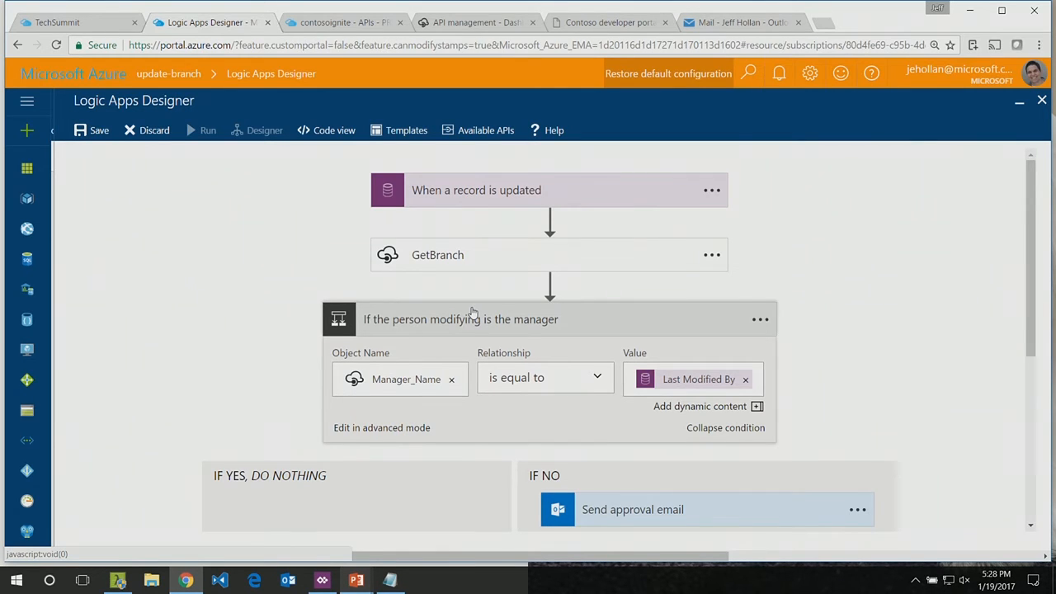
scroll(472, 311, "down", 5)
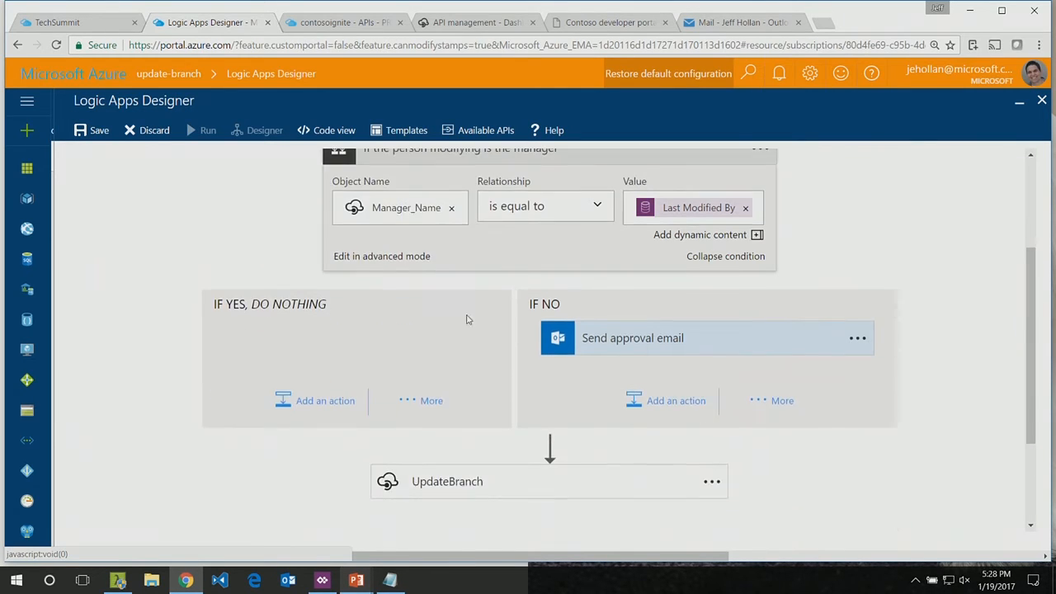
Step: Switch to the Dog-Branch-Manager app in PowerApps, leave its preview and open the branch detail screen for editing
left_click(325, 585)
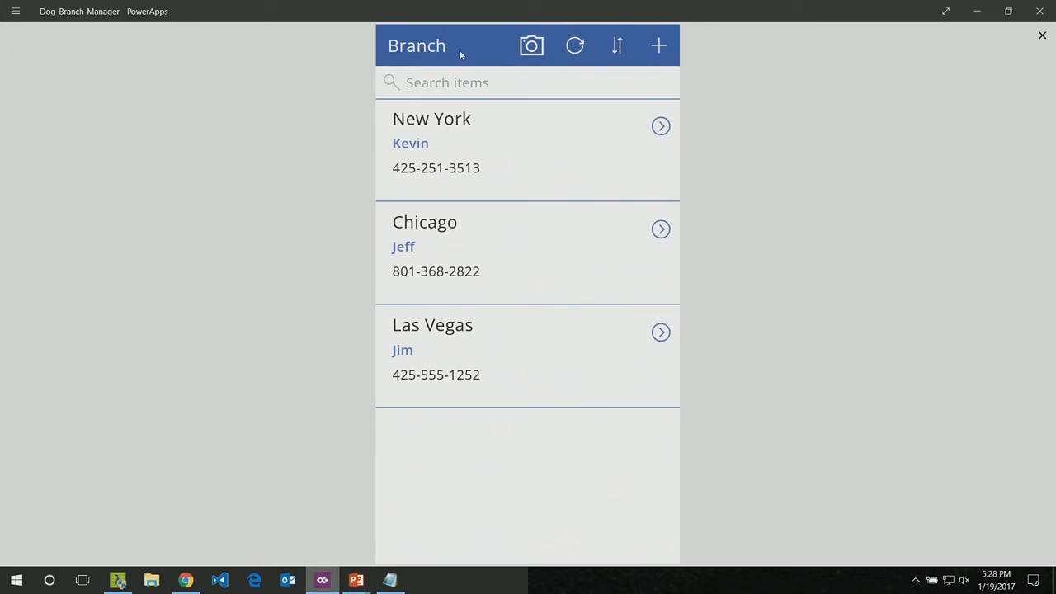
left_click(1042, 35)
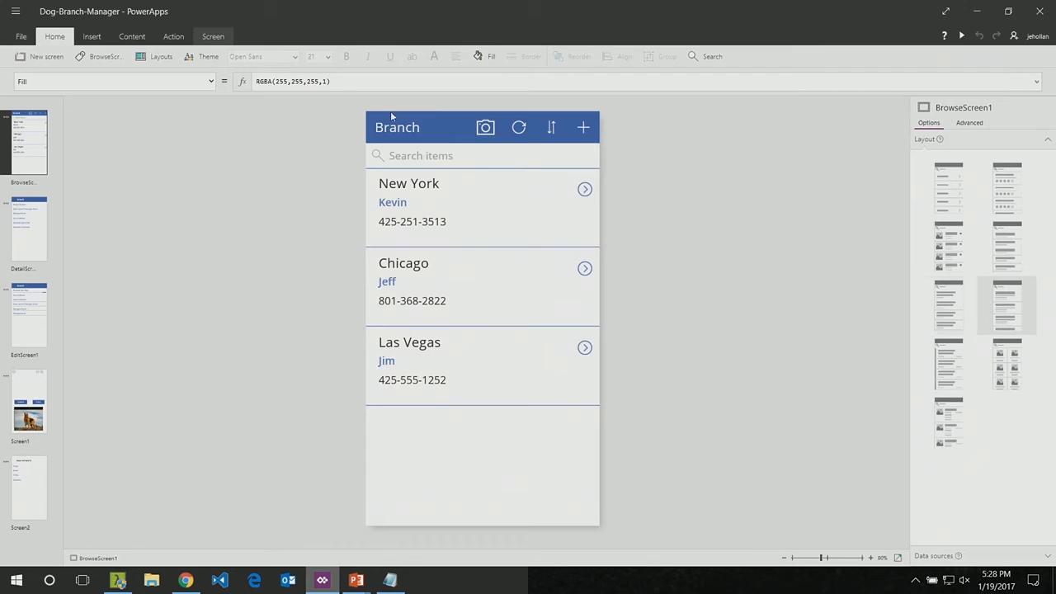
left_click(29, 242)
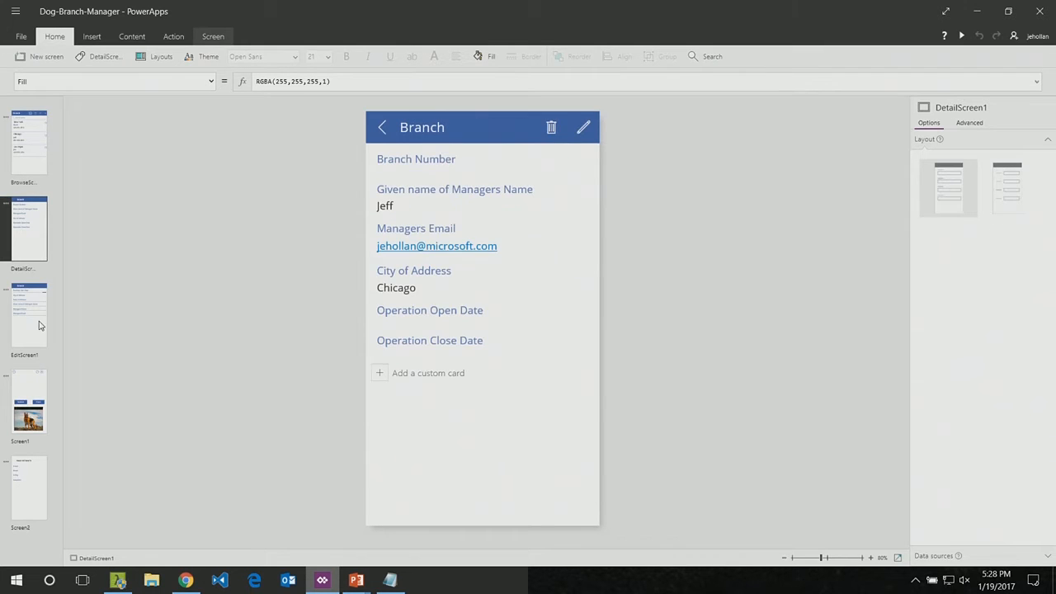
left_click(39, 323)
left_click(23, 223)
Step: Delete the word "name" from the "Given name of Managers Name" label, and select the Branch Number card
left_click(427, 188)
double_click(427, 188)
key("Delete")
key("Escape")
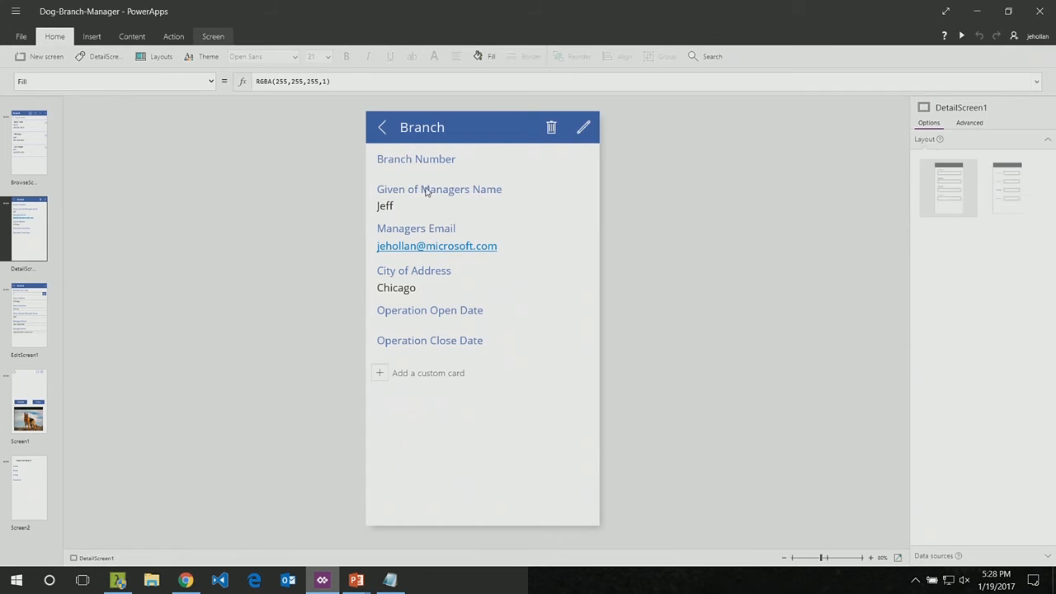
left_click(416, 168)
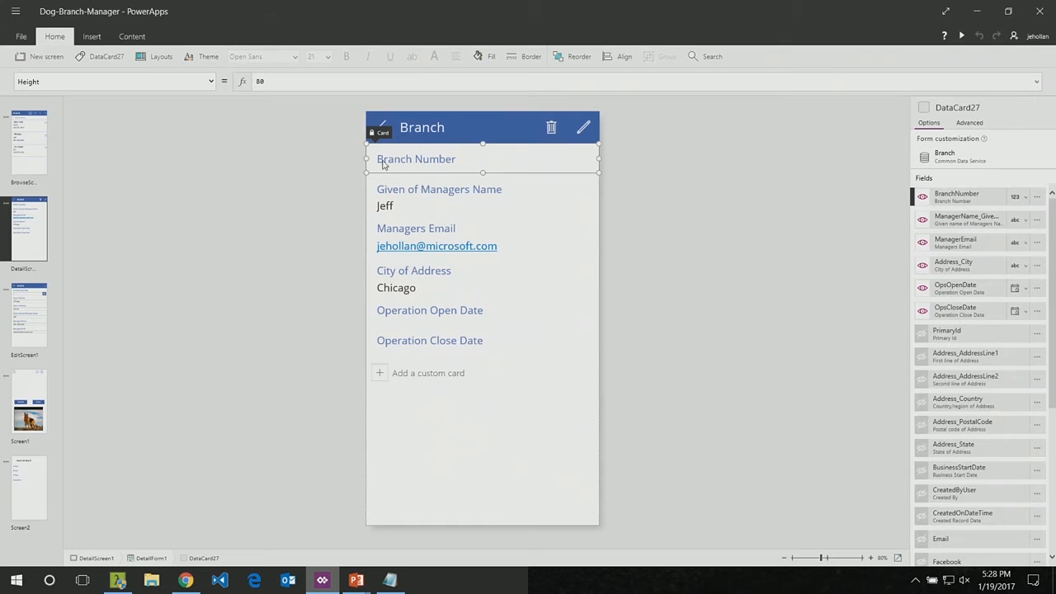
Step: Preview the app from the browse screen and open the Chicago branch record for editing
left_click(17, 149)
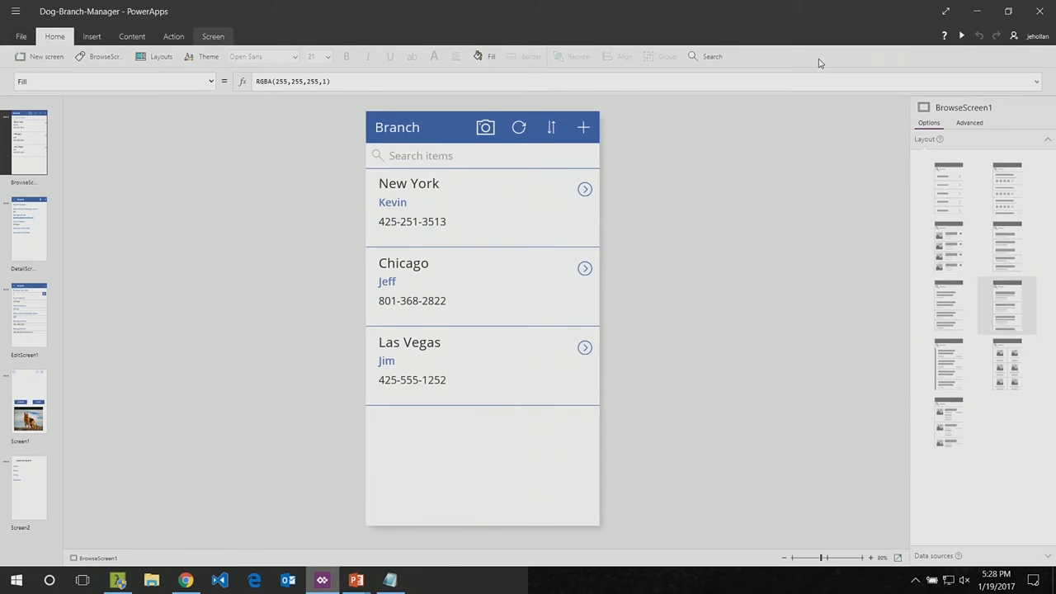
left_click(962, 41)
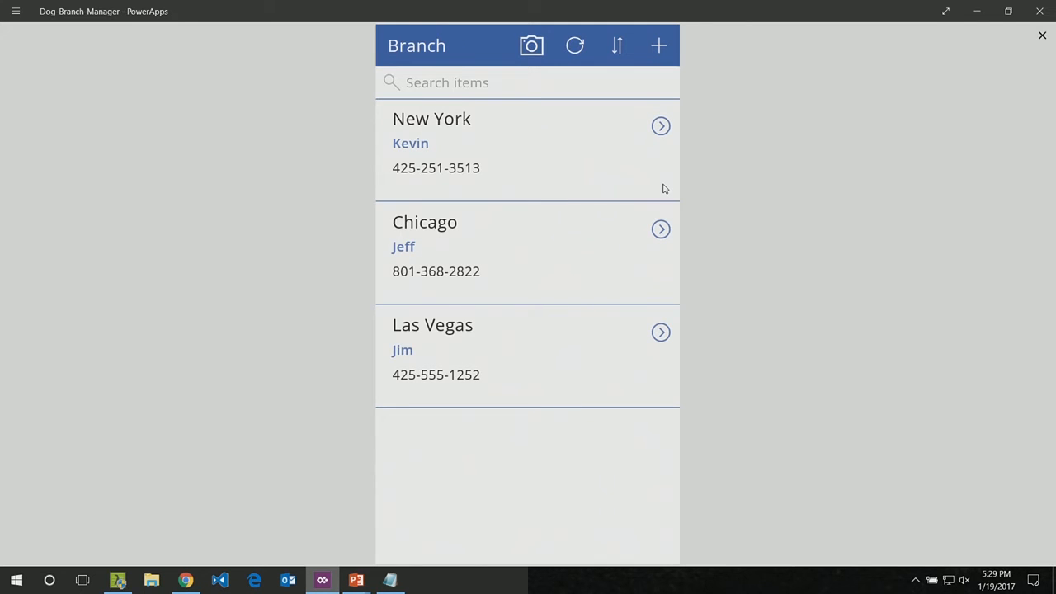
left_click(661, 230)
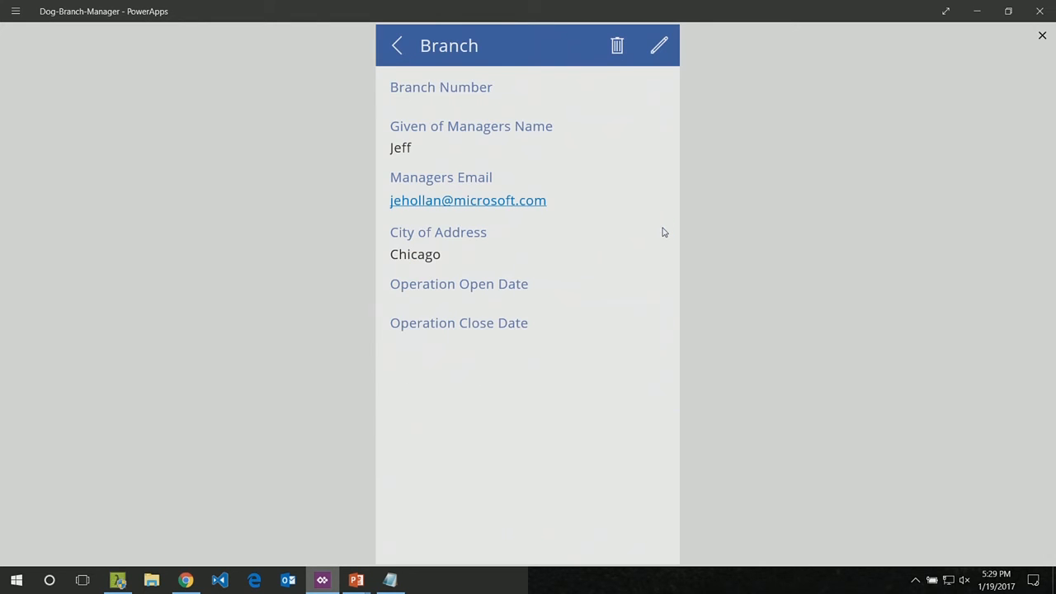
left_click(660, 46)
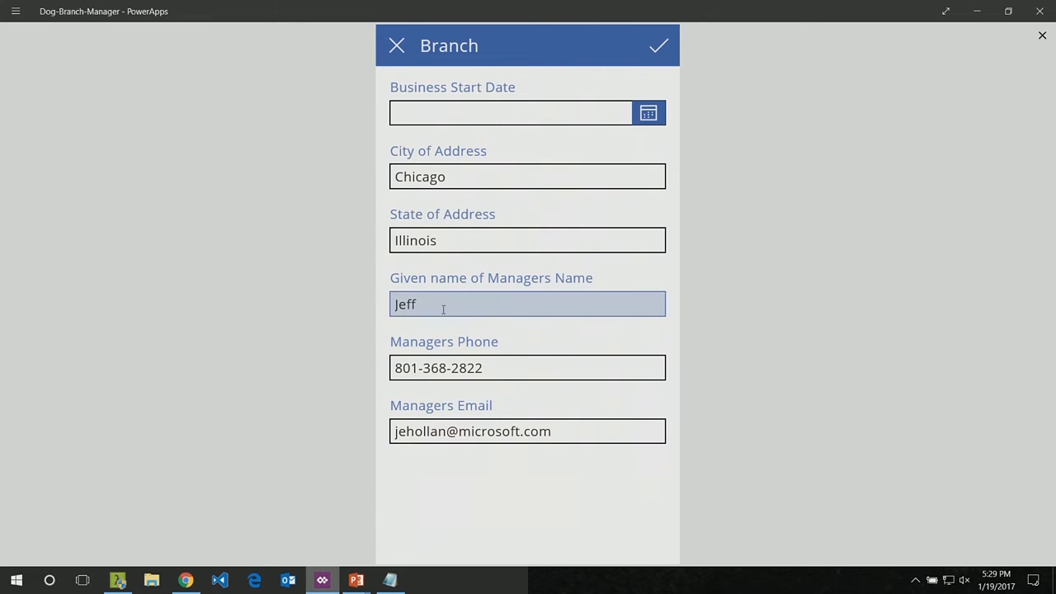
Step: Replace the last four digits of the Chicago branch manager's phone number, save the record, and leave the preview from the branch list
double_click(459, 369)
type("5555")
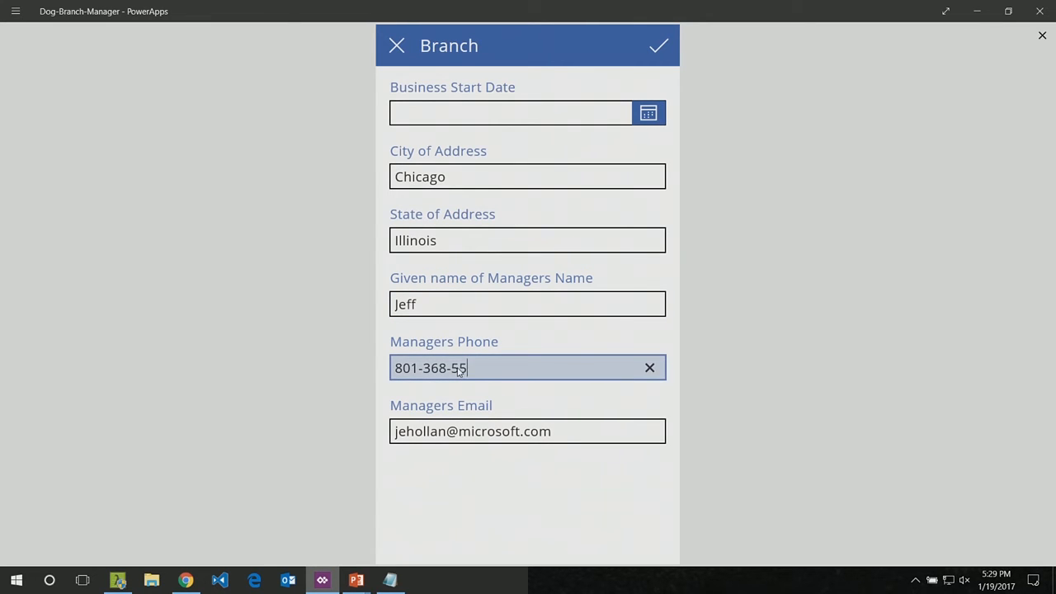
left_click(662, 47)
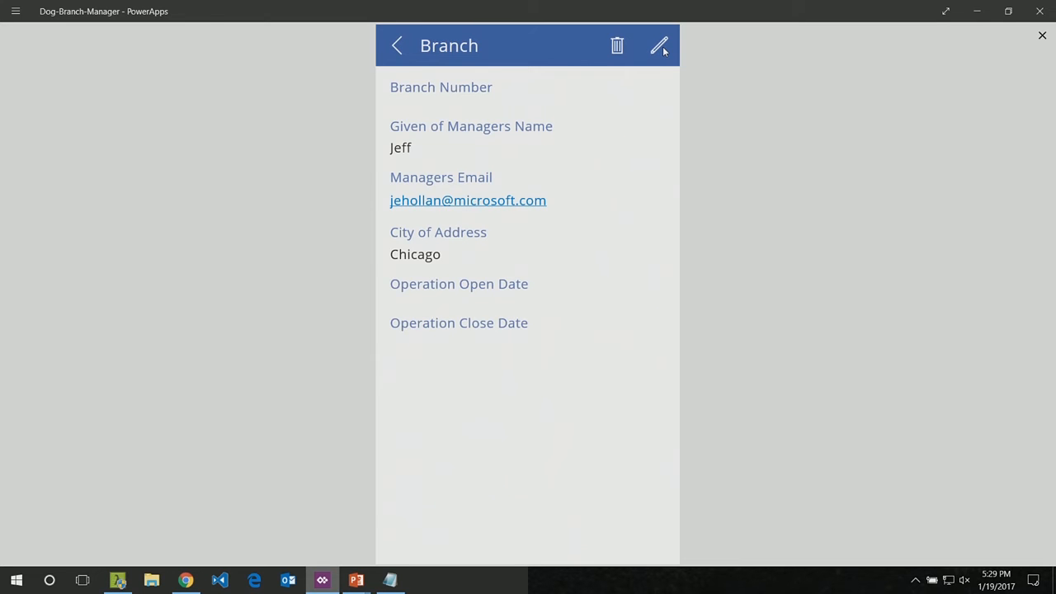
left_click(400, 50)
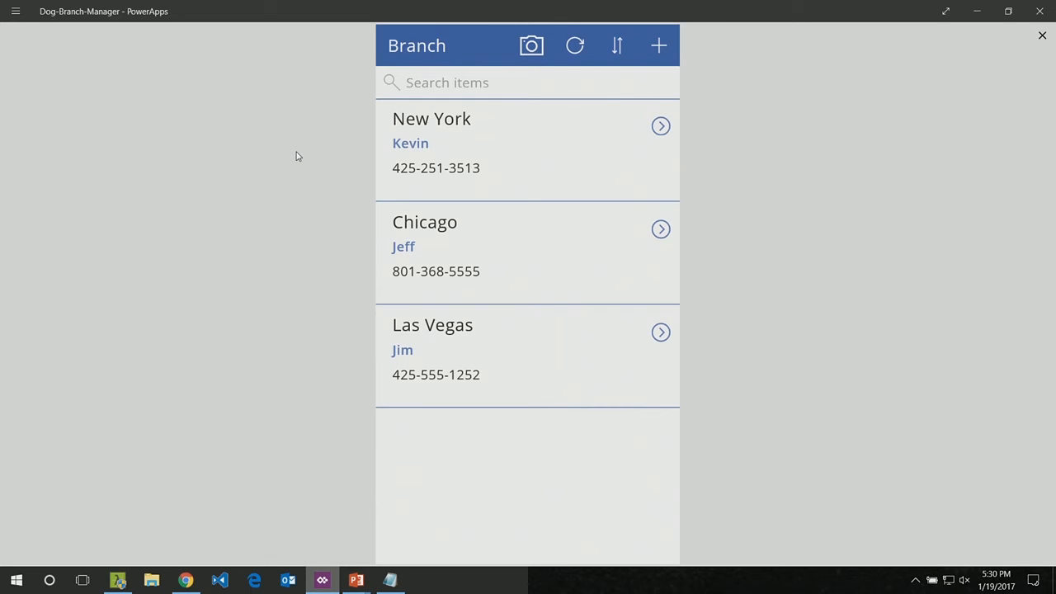
key("Escape")
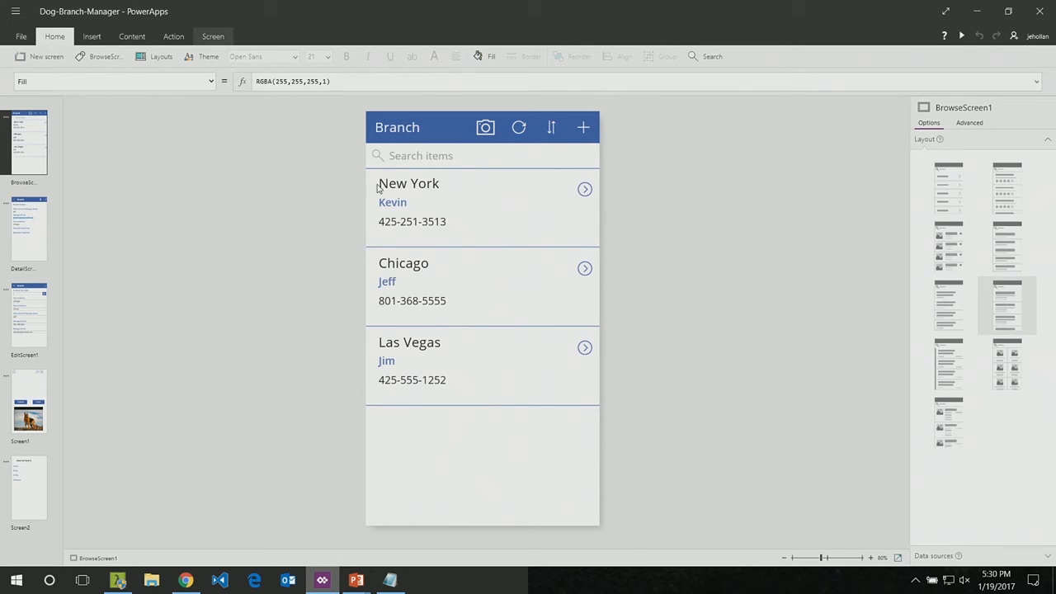
Step: Switch to the Azure portal in Chrome and close the update-branch logic app, discarding its unsaved edits
left_click(187, 581)
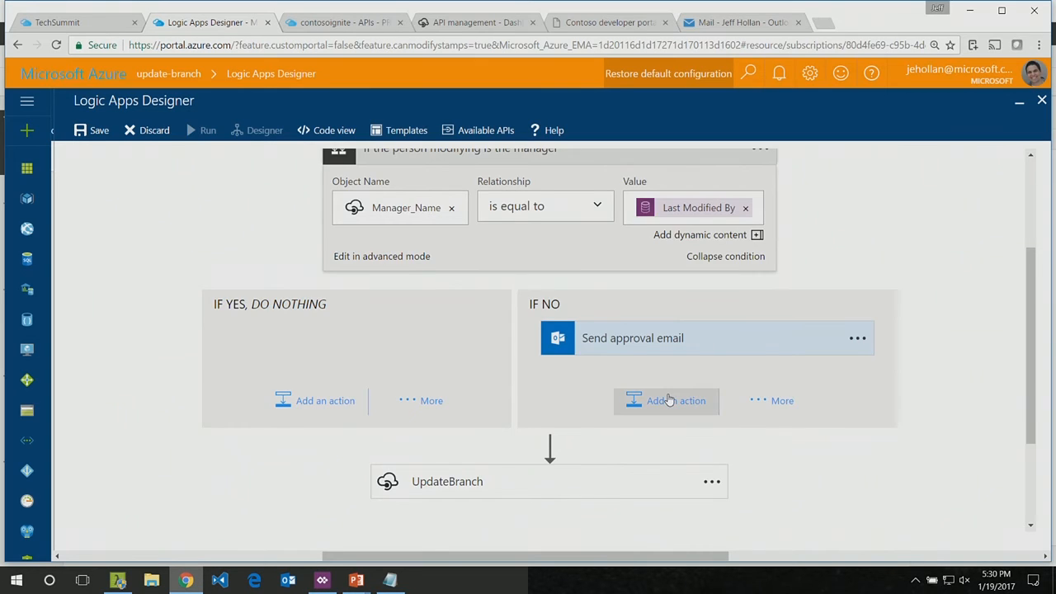
scroll(684, 401, "up", 3)
left_click(169, 75)
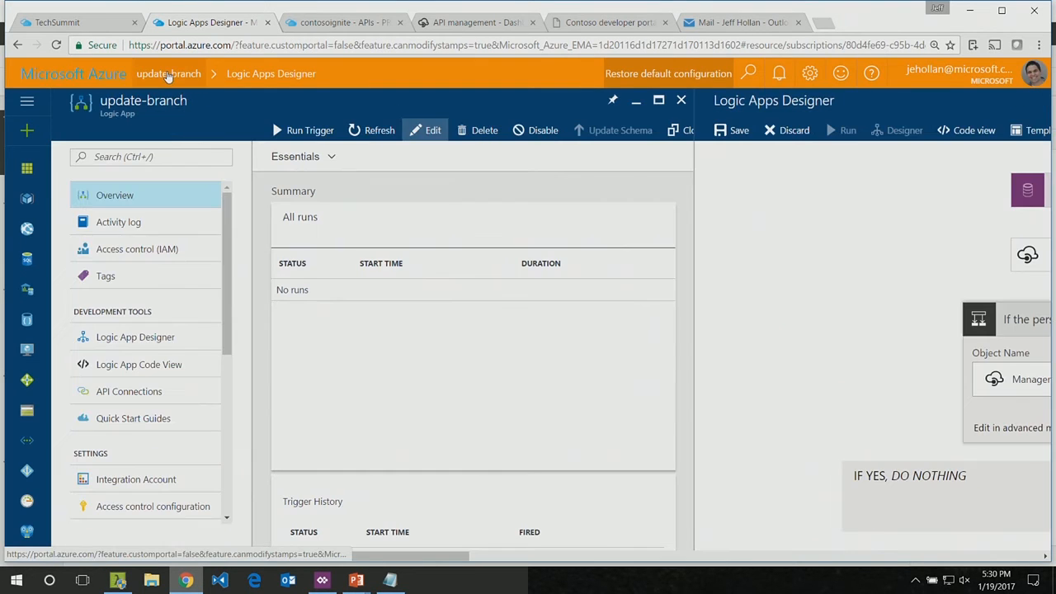
left_click(144, 195)
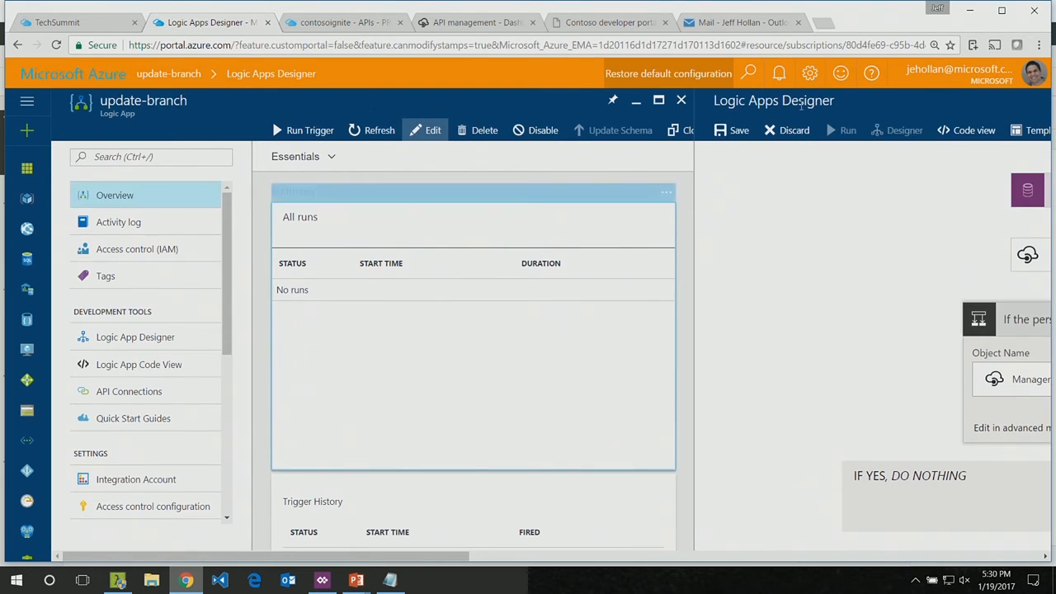
left_click(682, 100)
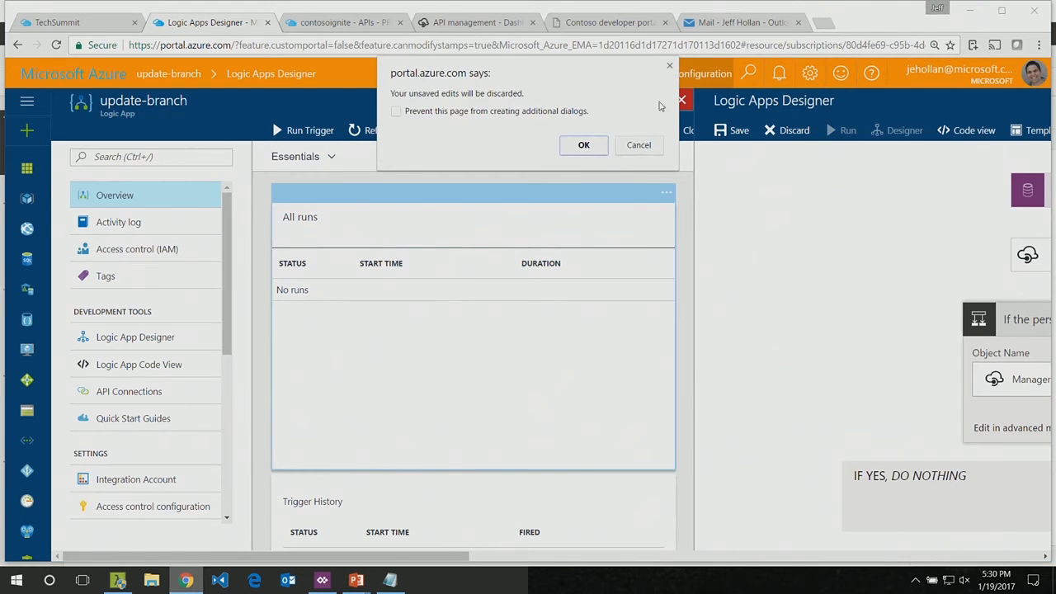
left_click(583, 149)
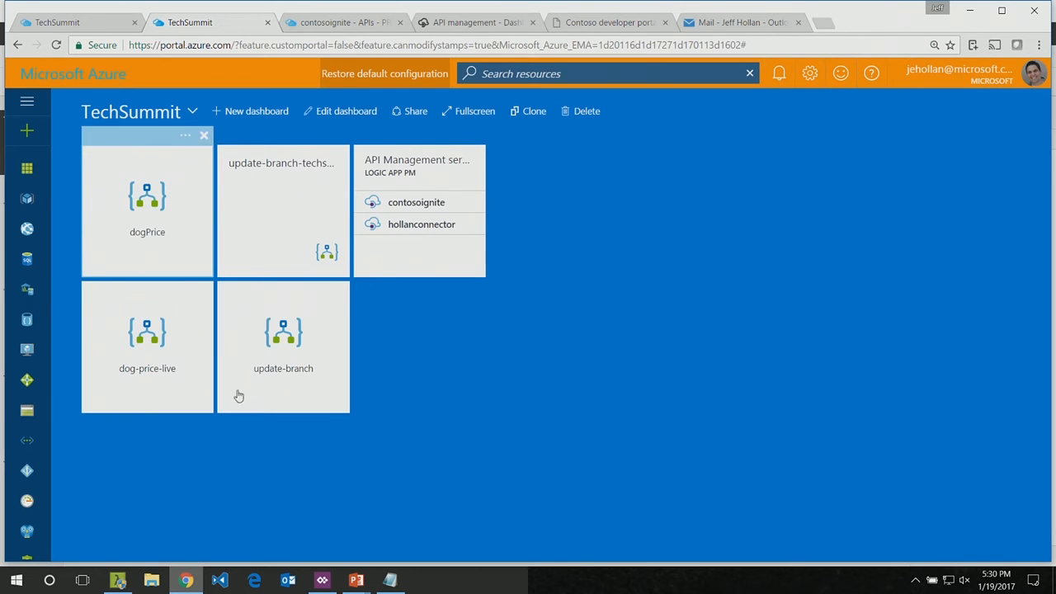
Step: Search the portal for "update-bra" and open the update-branch-techsummit logic app
left_click(549, 74)
type("update-bra")
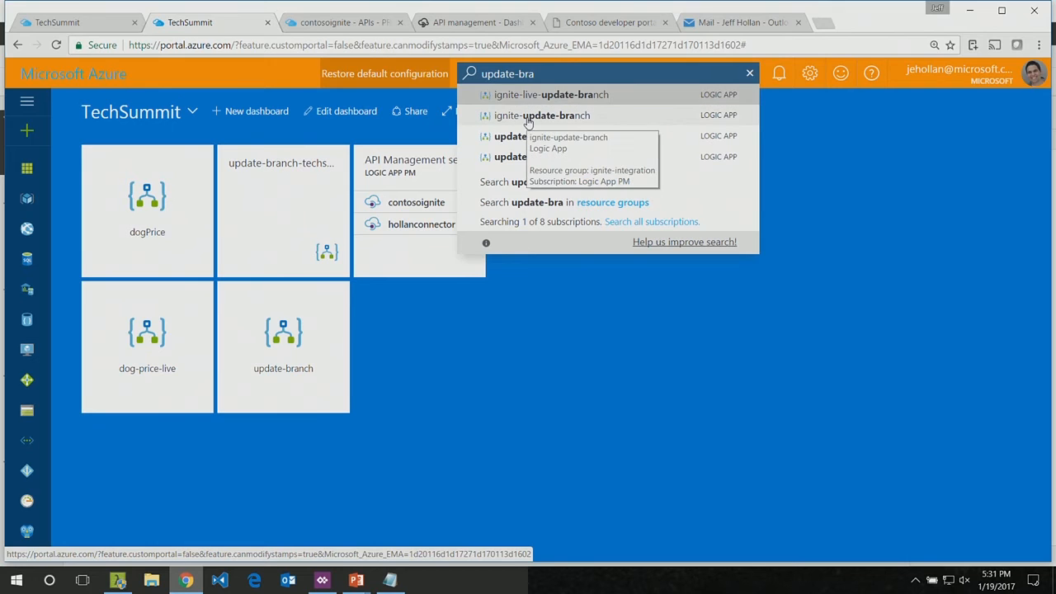
left_click(518, 157)
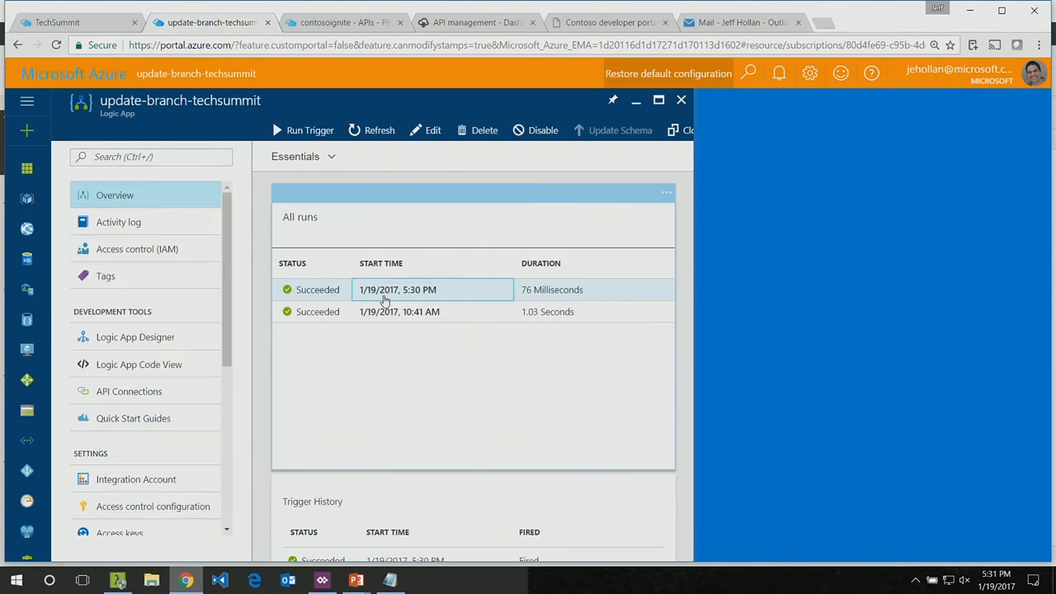
Step: View the 5:30 PM run of update-branch-techsummit, followed by the 10:41 AM run from the same day
left_click(385, 301)
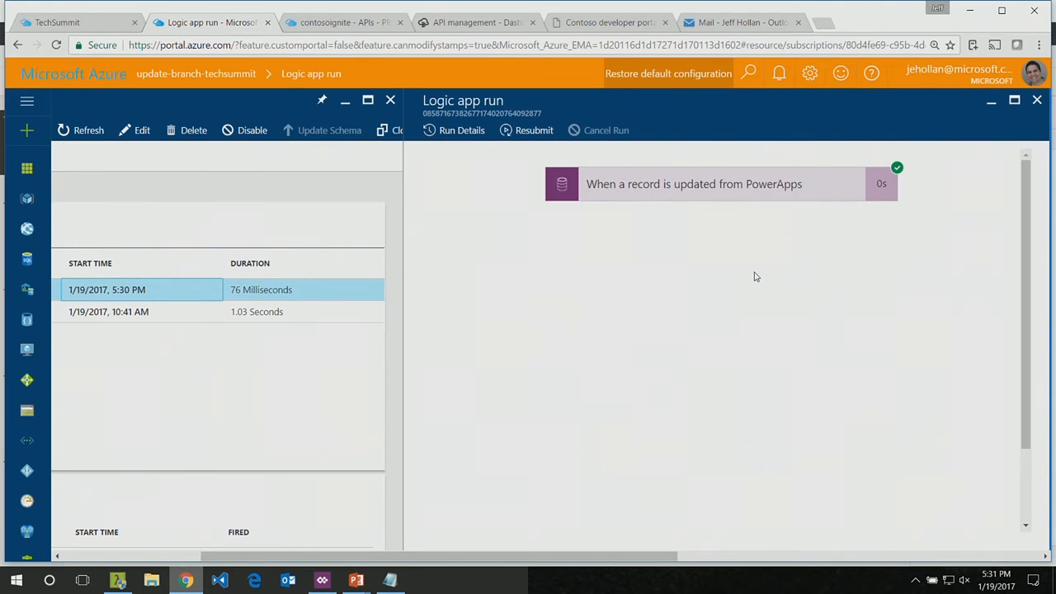
left_click(196, 313)
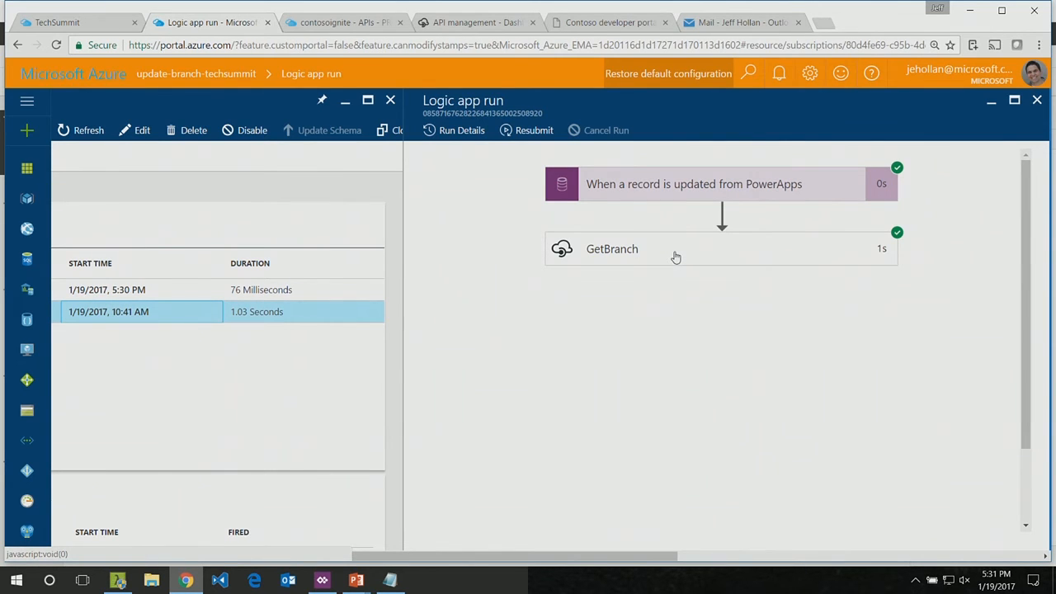
scroll(675, 257, "left", 3)
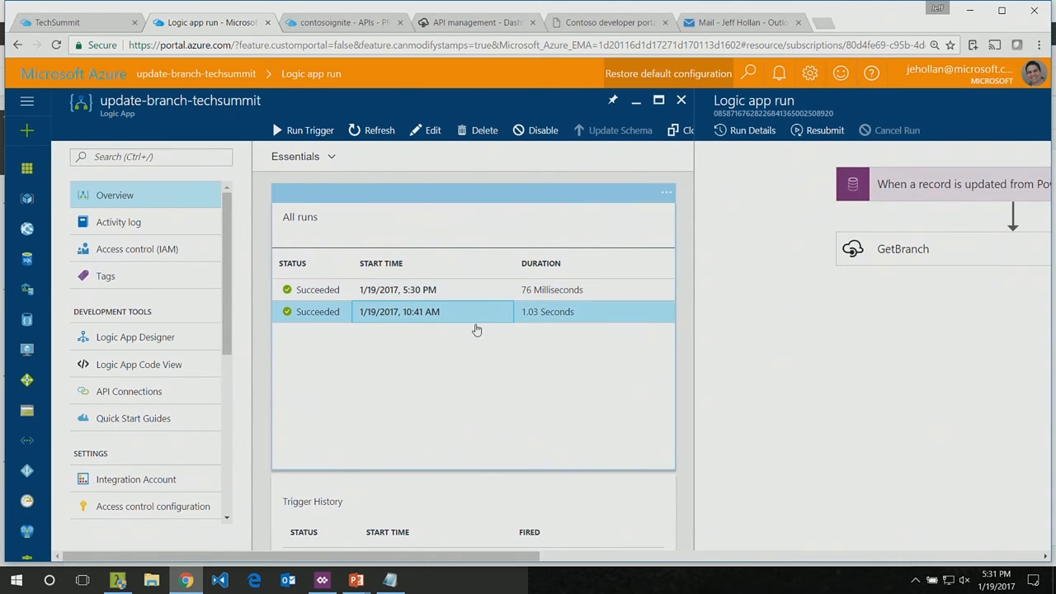
scroll(476, 329, "right", 1)
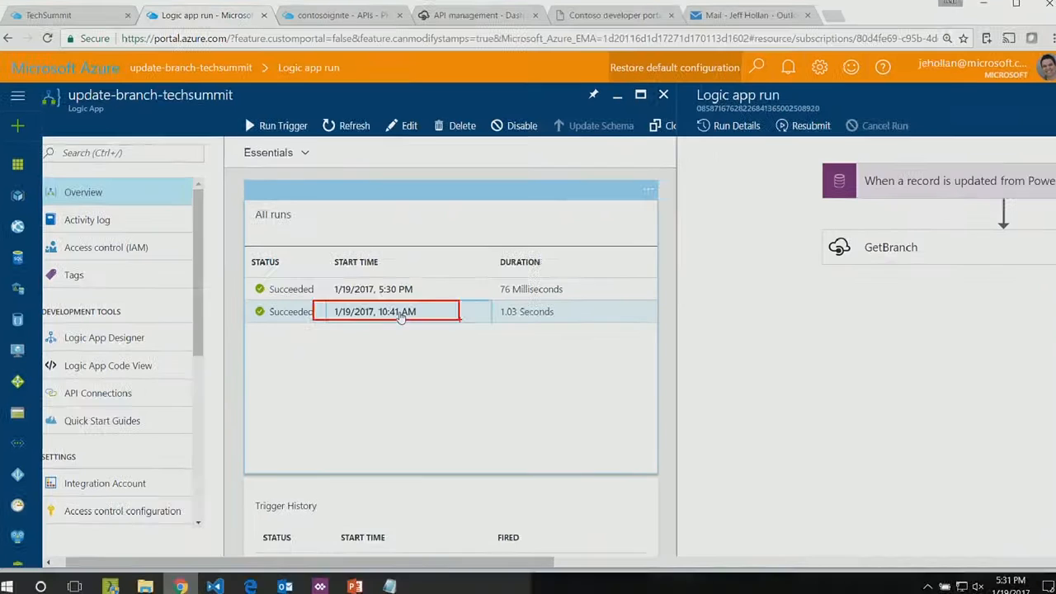
Step: Examine the inputs and outputs of the PowerApps record-updated trigger in the 10:41 AM run, and collapse it again
left_click(401, 316)
left_click(617, 203)
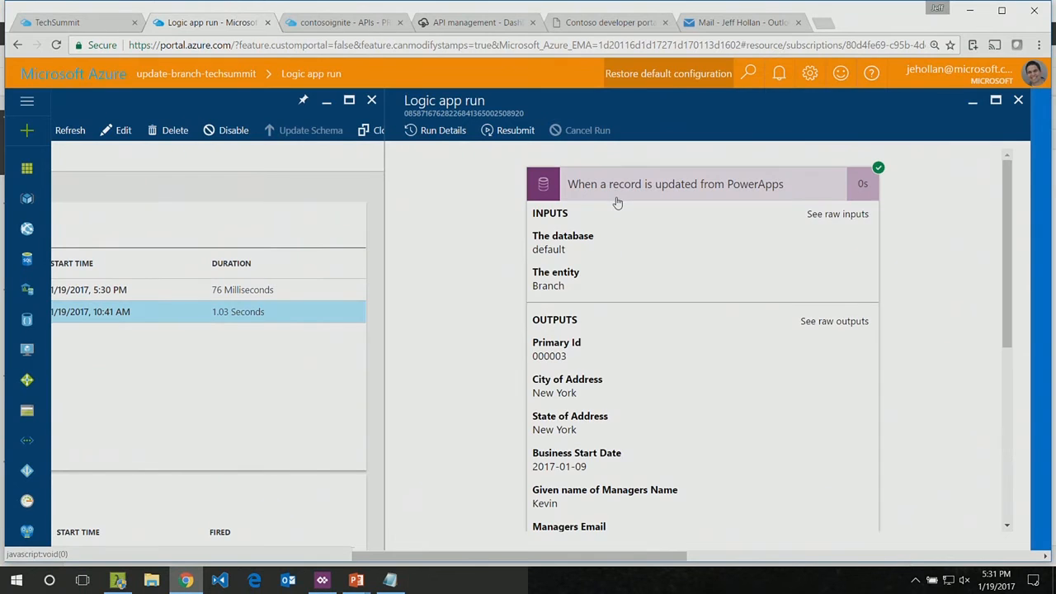
scroll(639, 389, "down", 2)
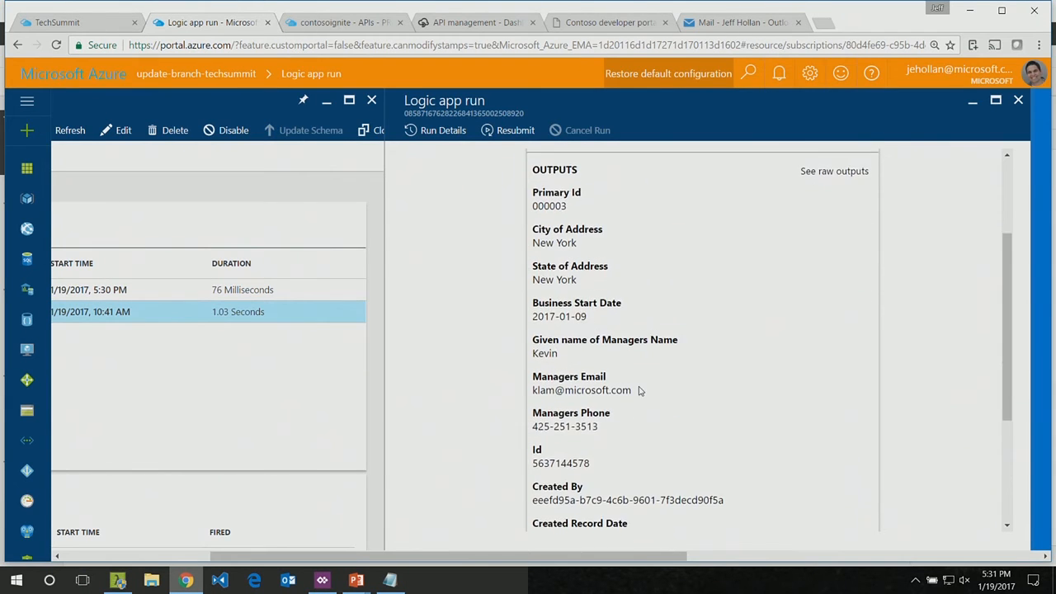
double_click(547, 282)
scroll(695, 224, "up", 2)
left_click(703, 181)
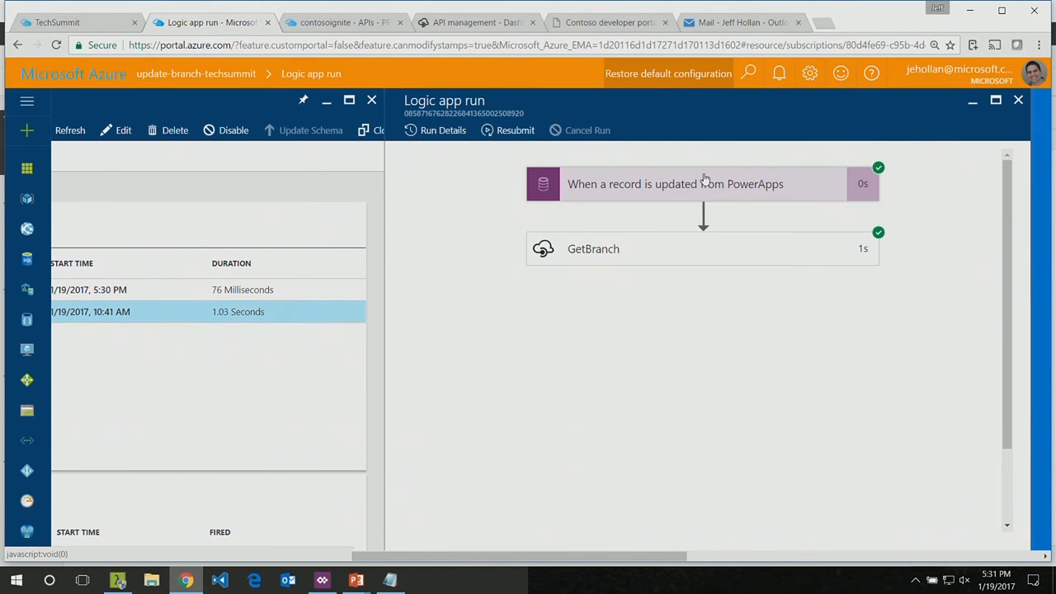
Step: Examine the GetBranch action's inputs and outputs, and open the run's resubmit confirmation without resubmitting
left_click(628, 252)
scroll(608, 487, "down", 4)
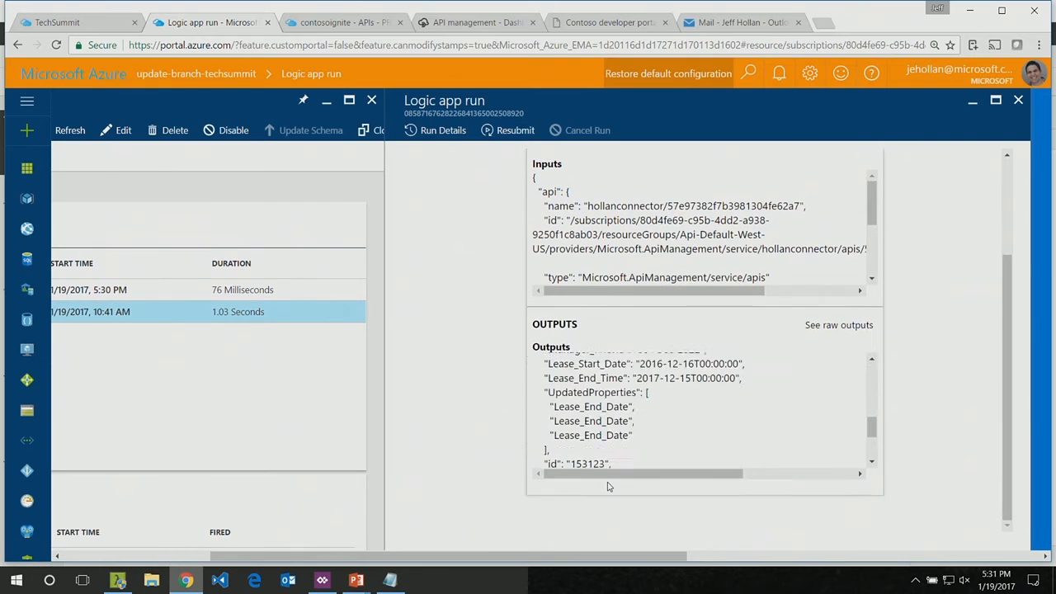
scroll(608, 487, "up", 4)
left_click(612, 252)
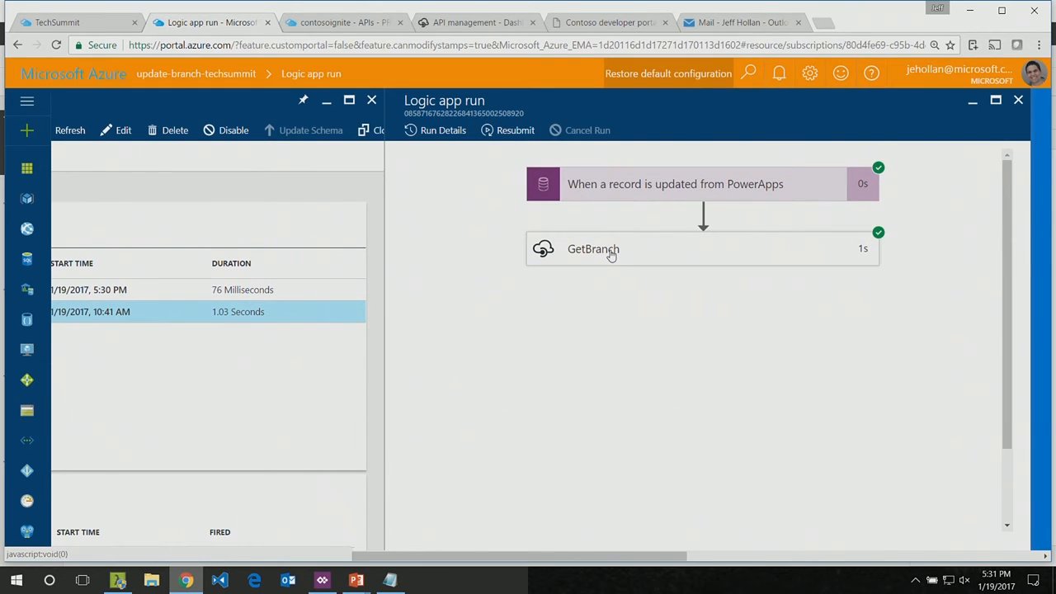
left_click(505, 129)
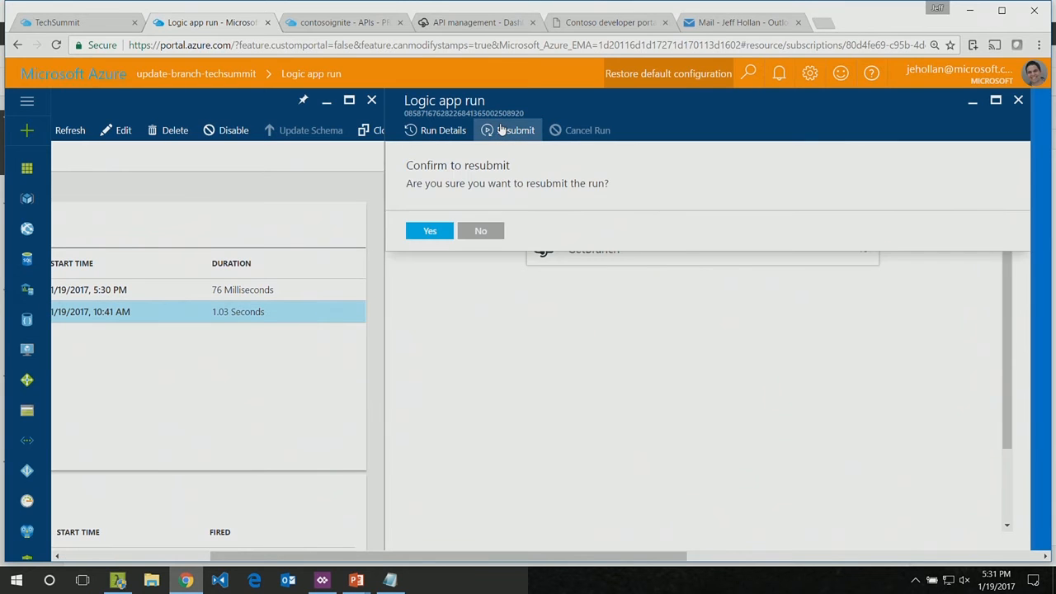
left_click(476, 237)
Step: Open the automation script of update-branch-techsummit to view its exported resource template
scroll(476, 242, "left", 4)
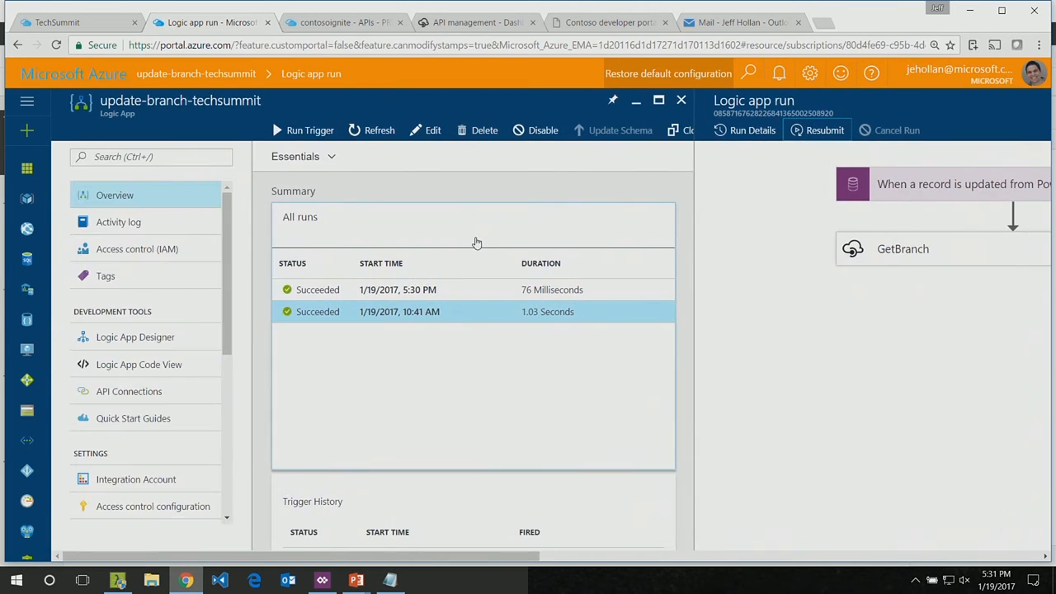
scroll(90, 451, "down", 1)
scroll(90, 451, "down", 5)
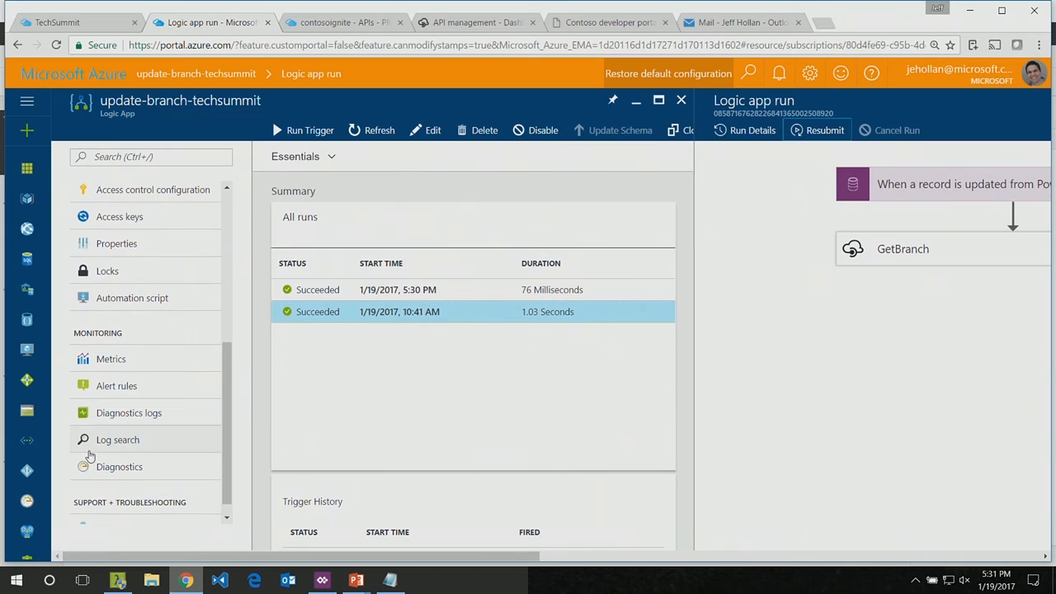
left_click(143, 301)
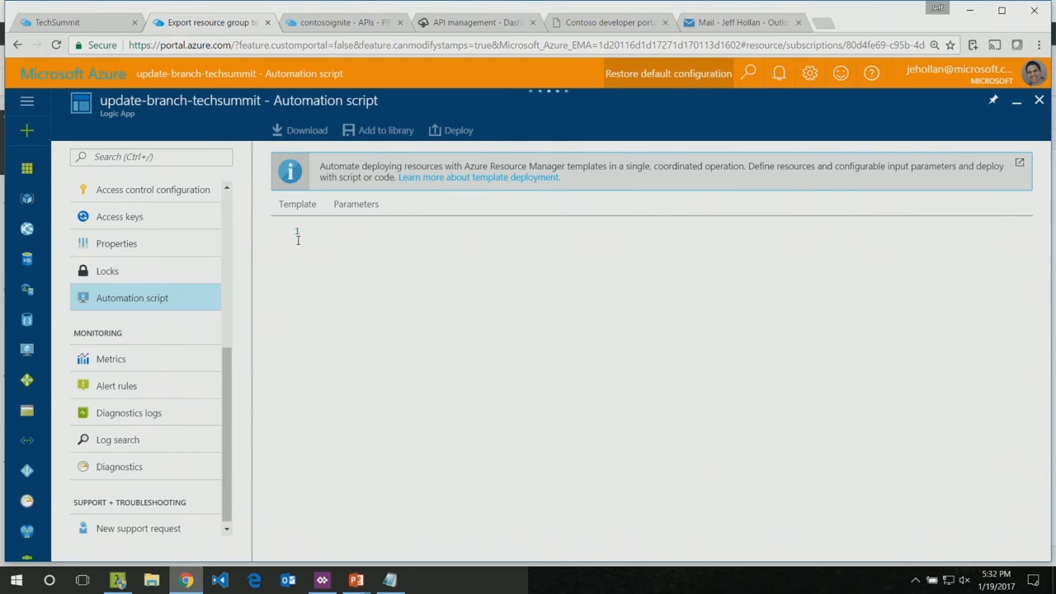
scroll(140, 224, "up", 4)
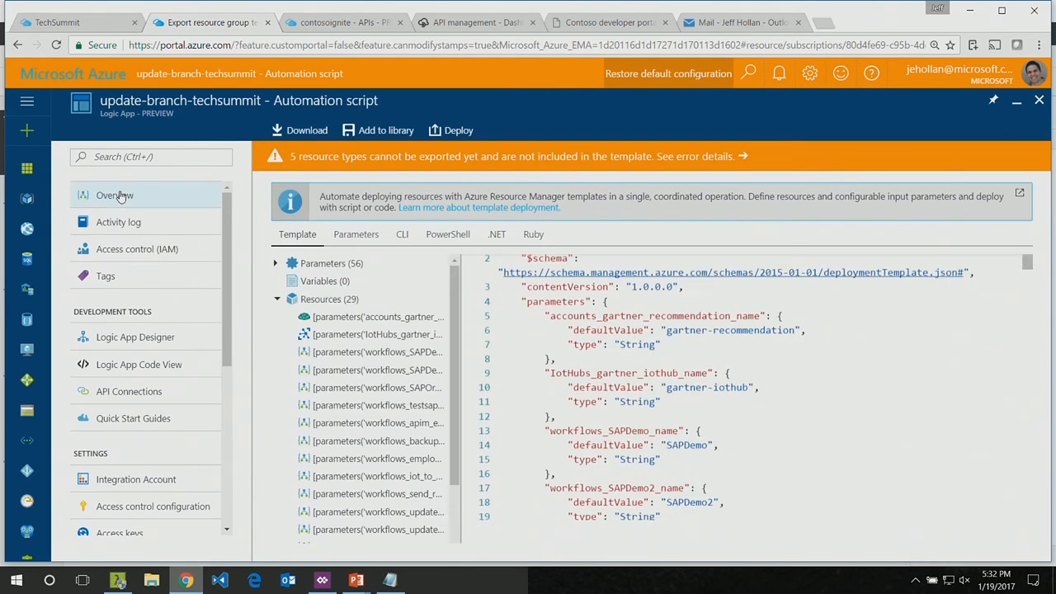
Step: Look through the CLI, PowerShell, .NET and Ruby versions of the deployment script, reading further into the Ruby code
left_click(411, 239)
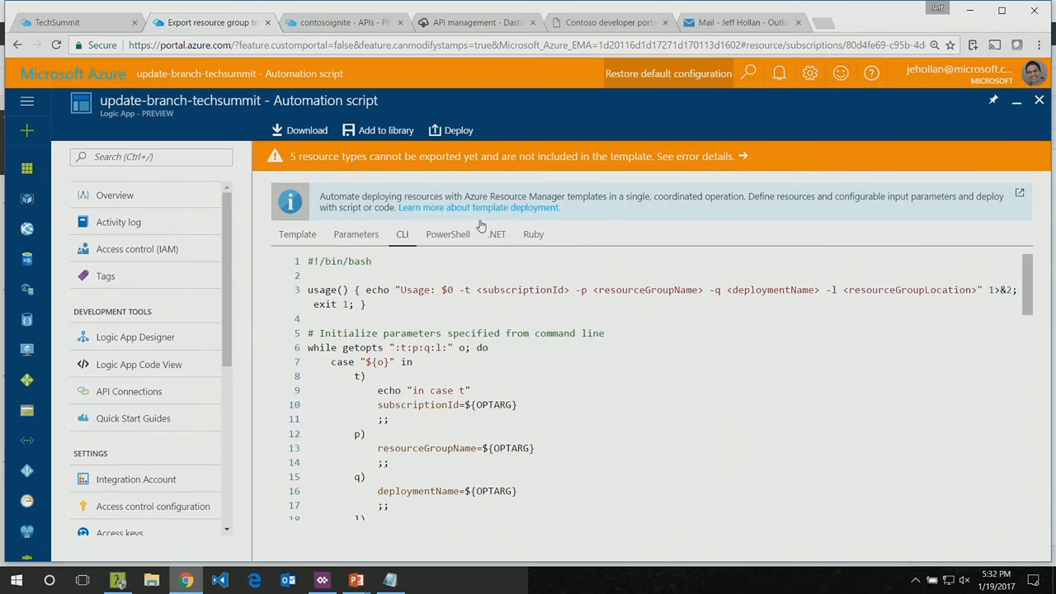
left_click(450, 237)
left_click(503, 238)
left_click(528, 236)
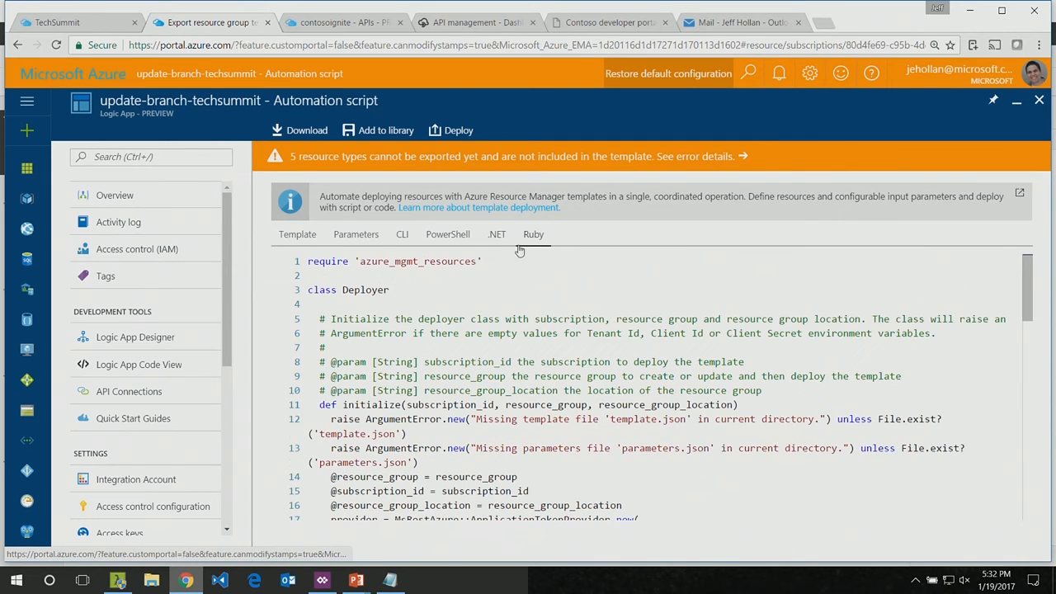
scroll(394, 421, "down", 2)
scroll(394, 423, "down", 6)
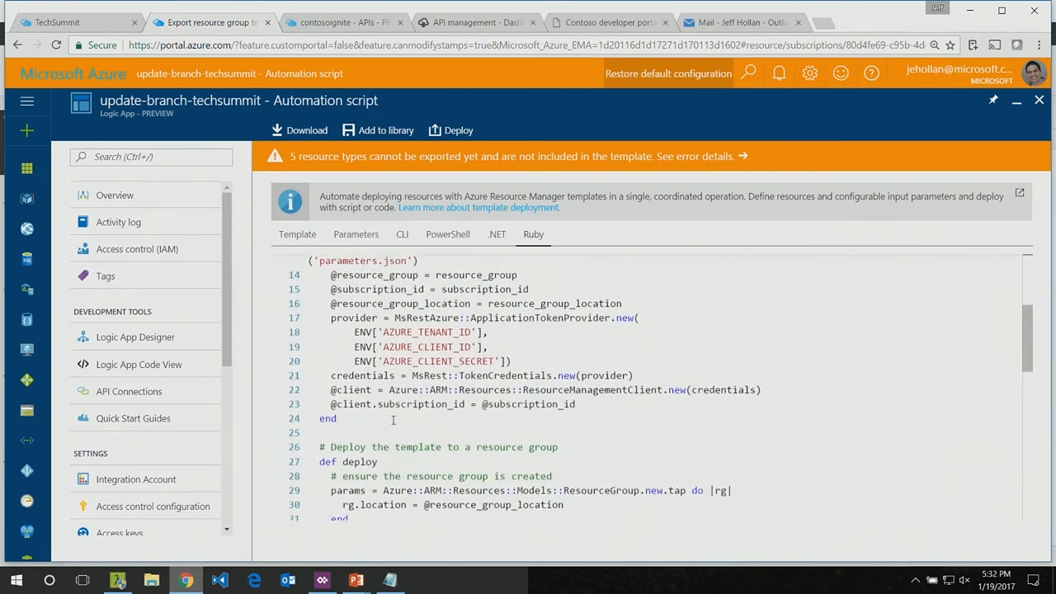
scroll(393, 421, "up", 2)
scroll(393, 420, "up", 3)
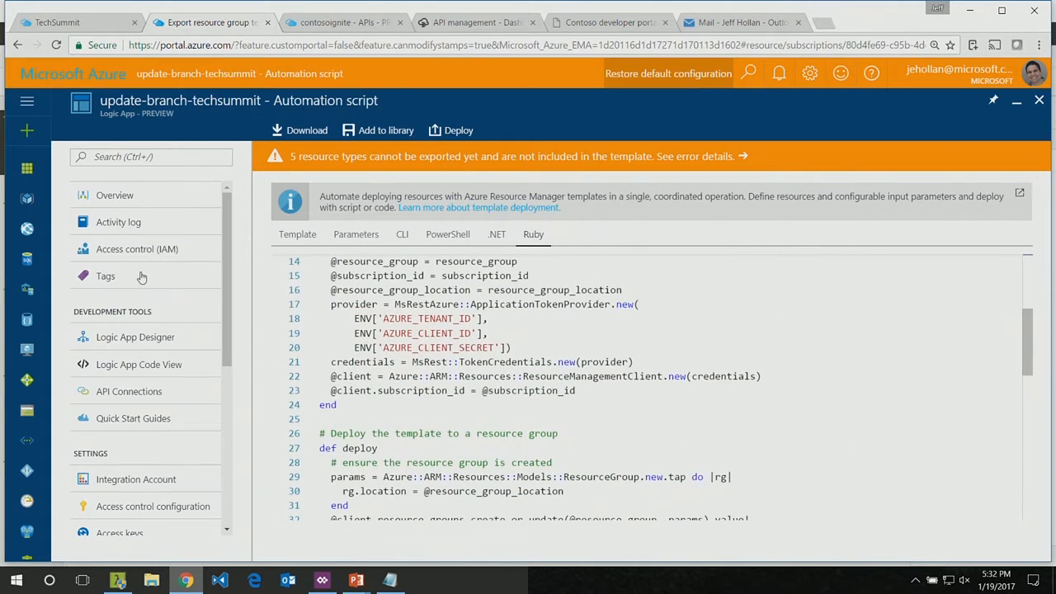
Step: Return to the TechSummit dashboard by way of the logic app's overview, and open the dogPrice logic app in the designer
left_click(113, 197)
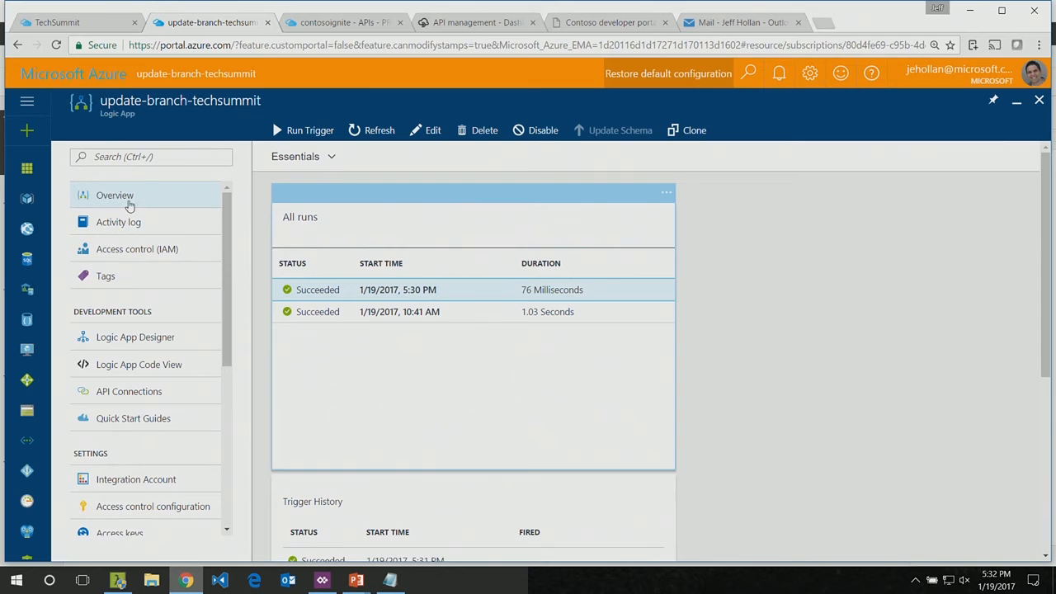
left_click(72, 77)
left_click(156, 203)
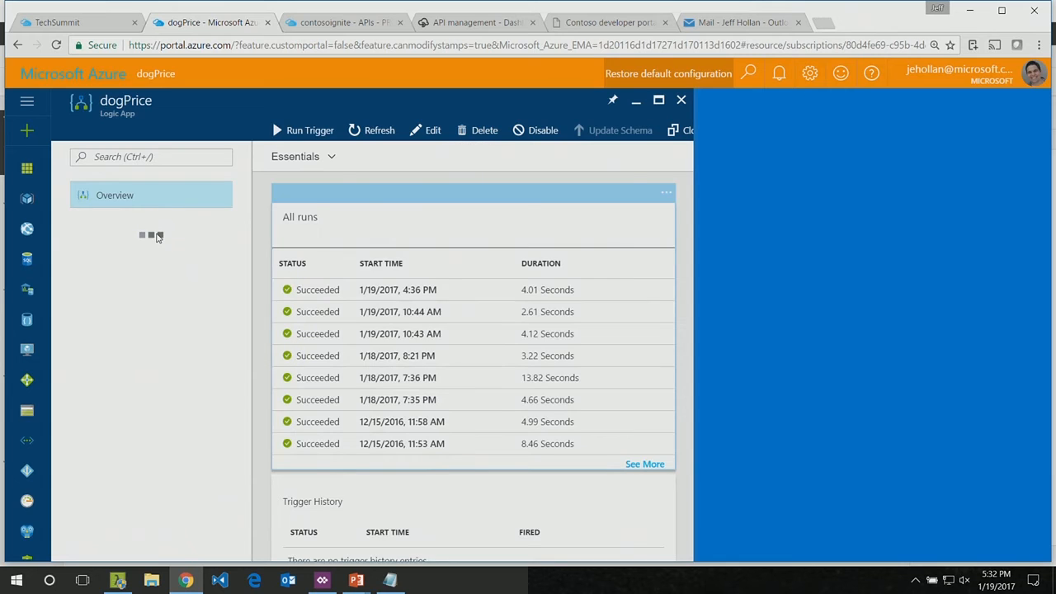
left_click(428, 132)
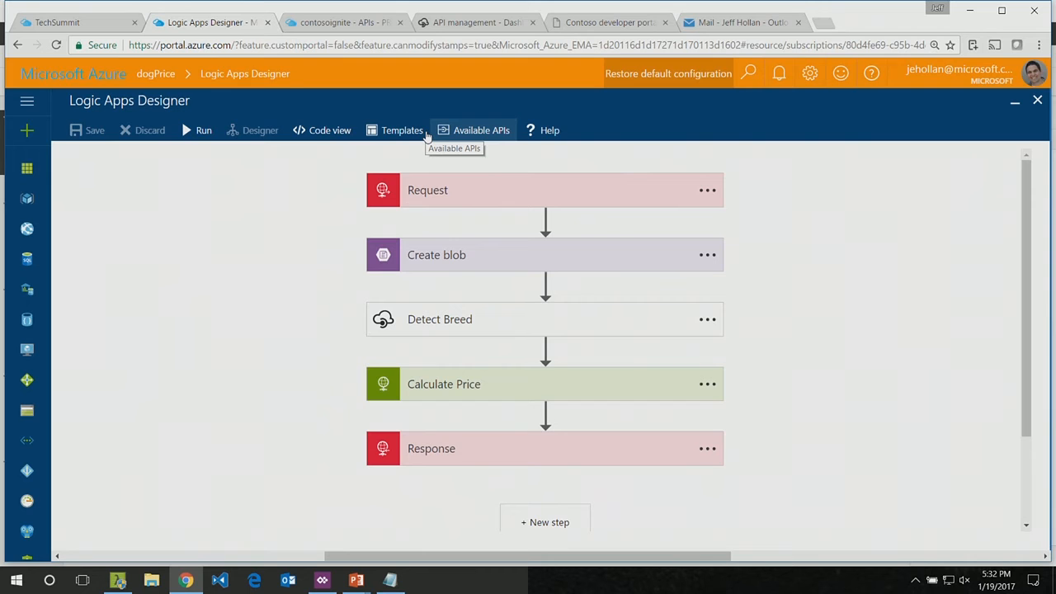
scroll(396, 363, "down", 3)
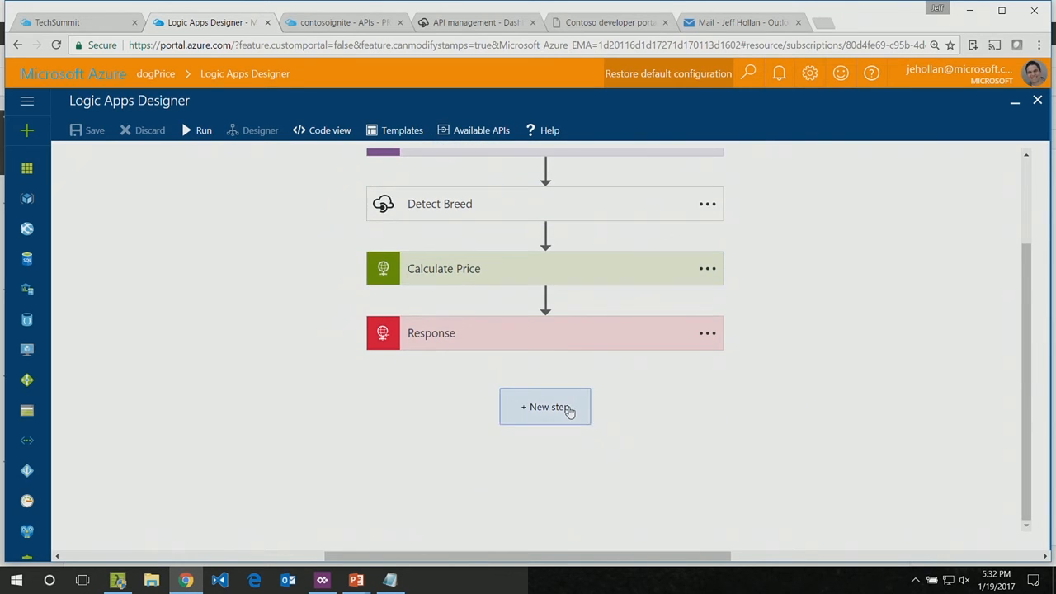
Step: Start a new action after the Response step of dogPrice and expand the full list of available services
left_click(568, 408)
left_click(459, 452)
scroll(245, 413, "down", 3)
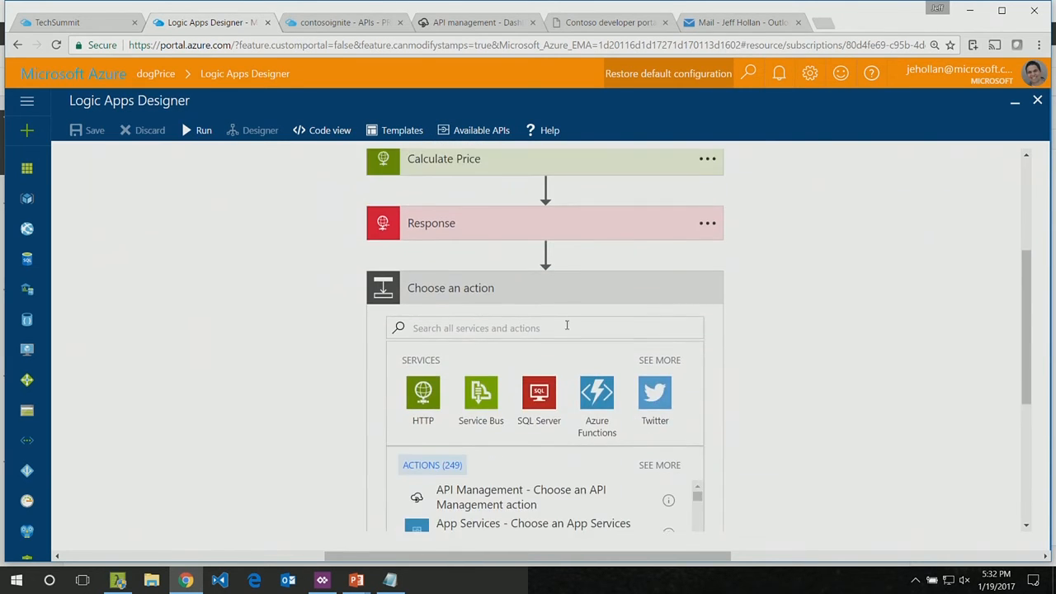
left_click(660, 356)
scroll(271, 384, "down", 4)
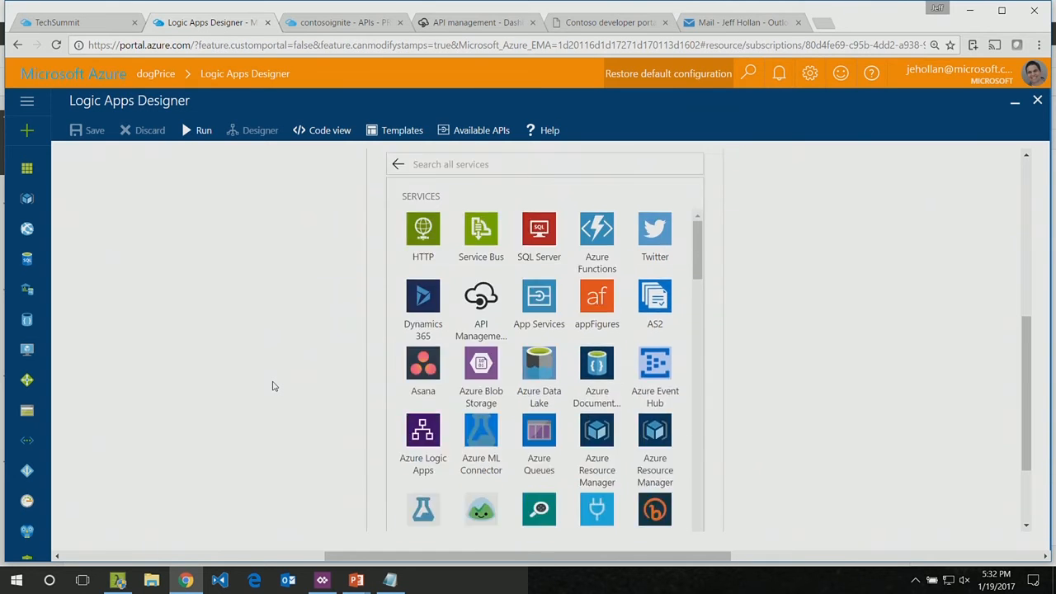
Step: Browse the available services and add the Text Analytics Detect Sentiment action after Response
scroll(552, 288, "down", 3)
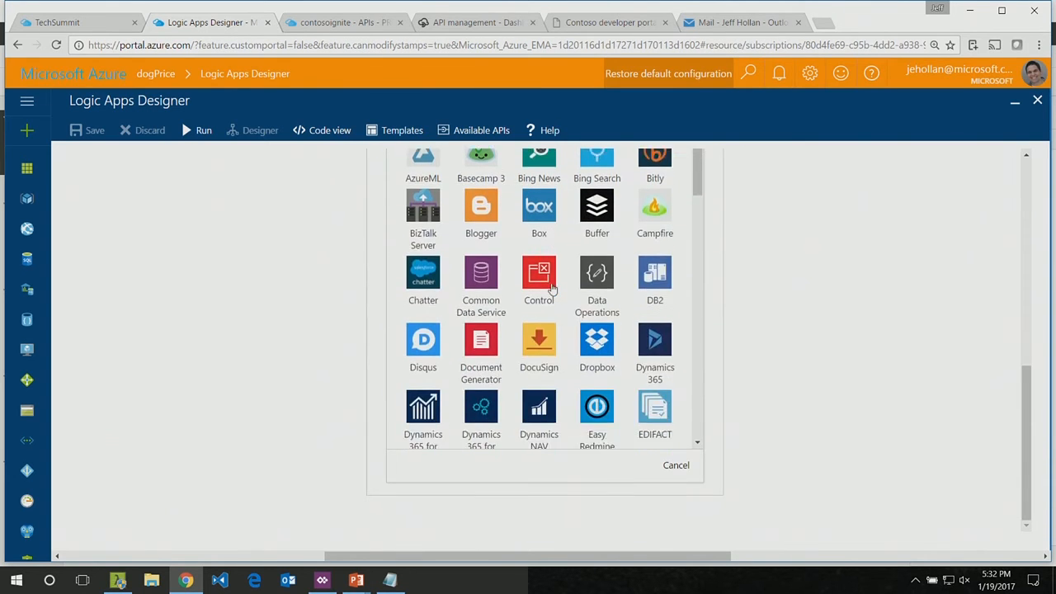
scroll(552, 288, "down", 5)
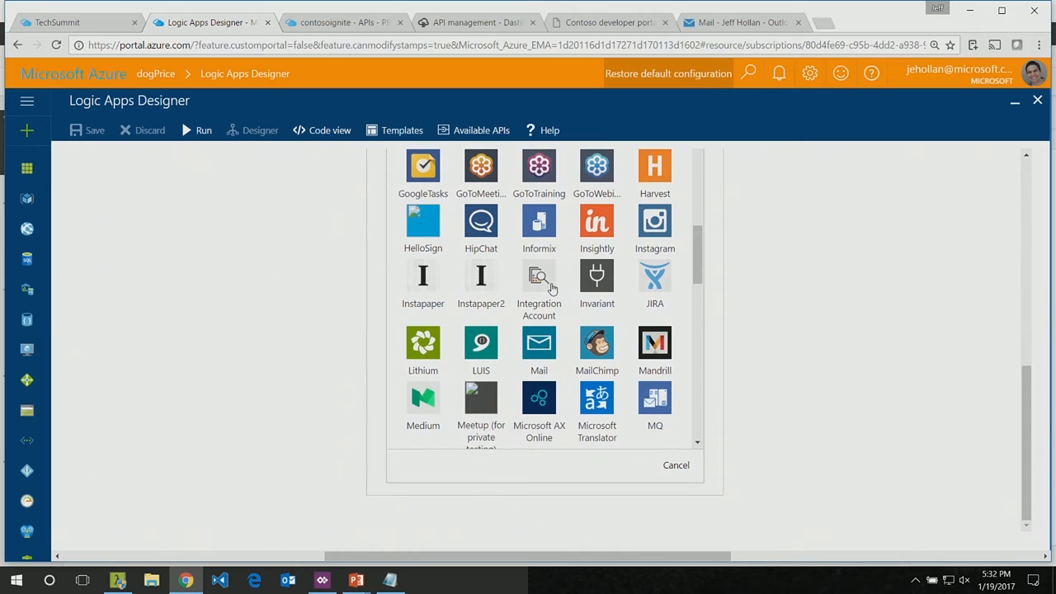
scroll(552, 288, "down", 8)
scroll(552, 288, "down", 2)
scroll(552, 287, "up", 2)
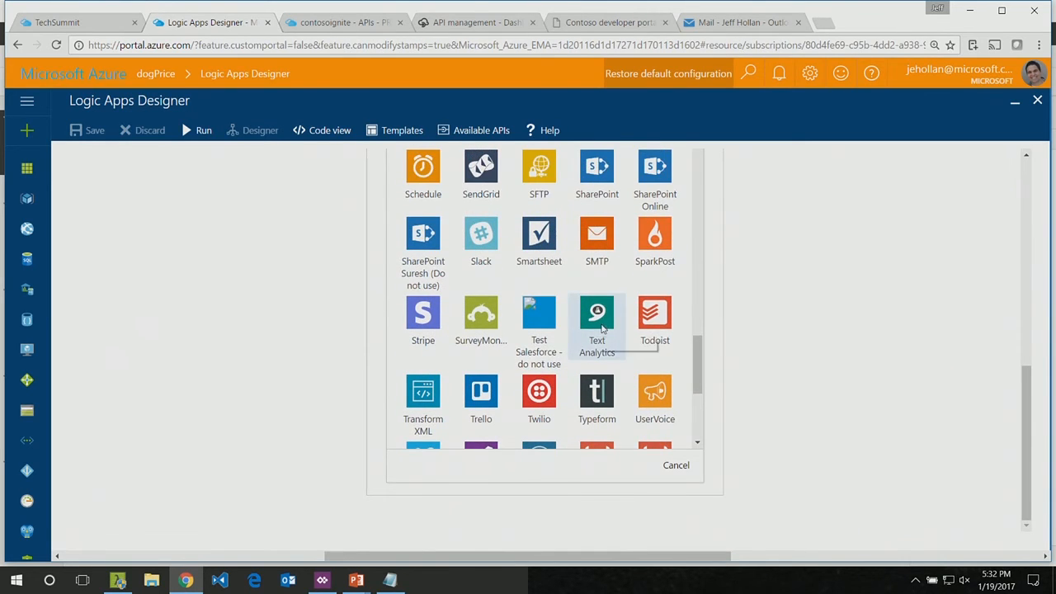
left_click(598, 317)
scroll(269, 297, "down", 3)
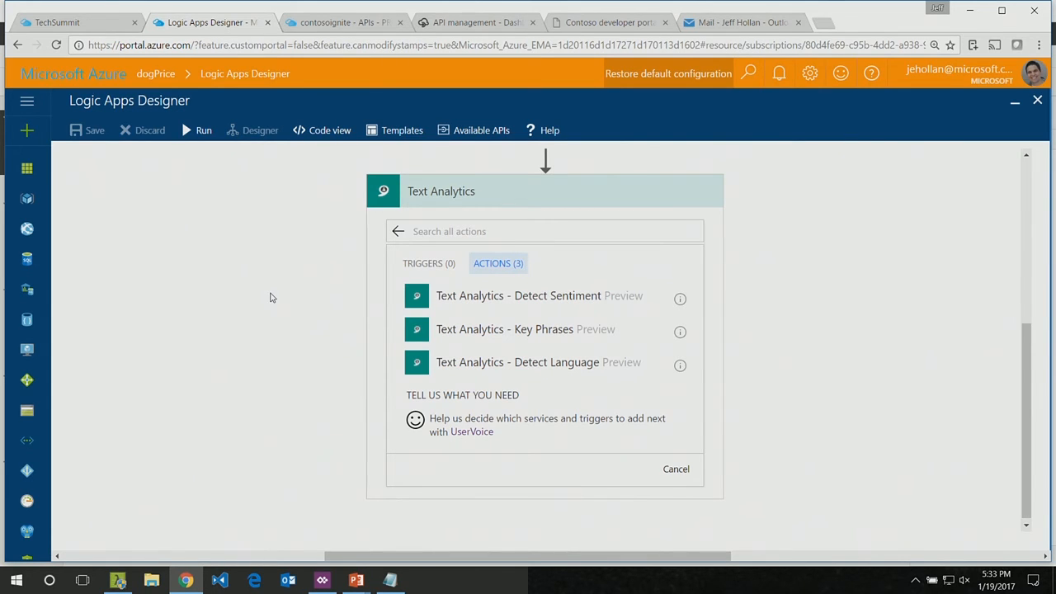
left_click(512, 297)
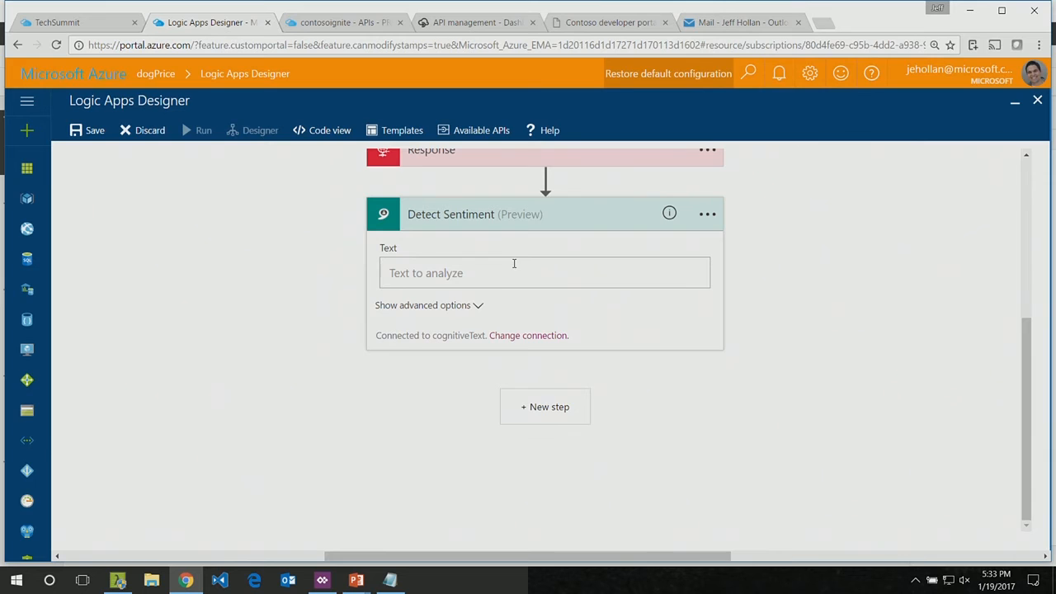
Step: Look through the dynamic content available for the text to analyze, and delete the Detect Sentiment action
left_click(514, 266)
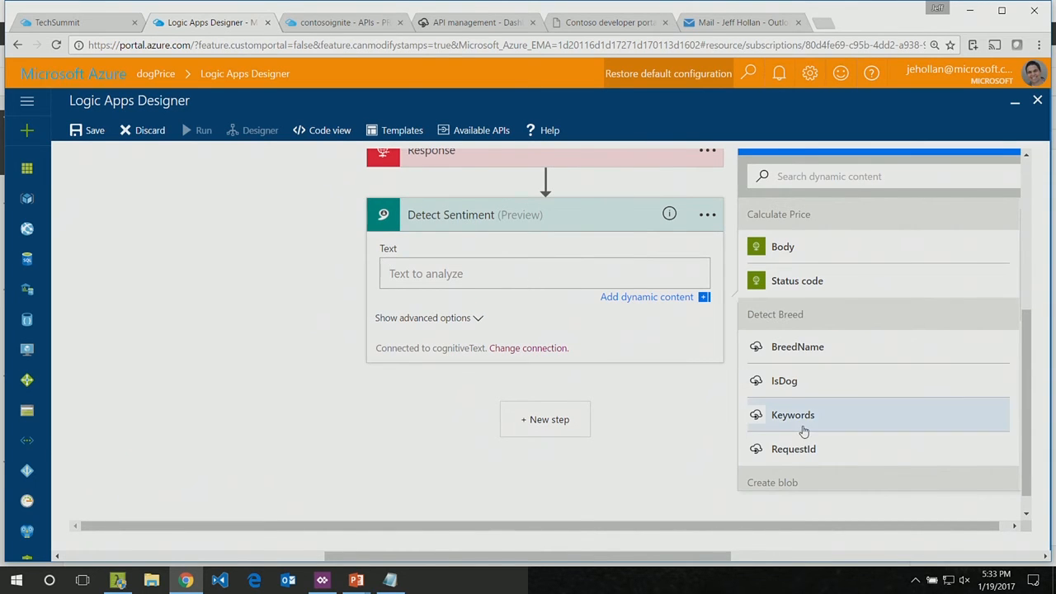
scroll(801, 429, "down", 2)
scroll(801, 429, "up", 1)
left_click(707, 217)
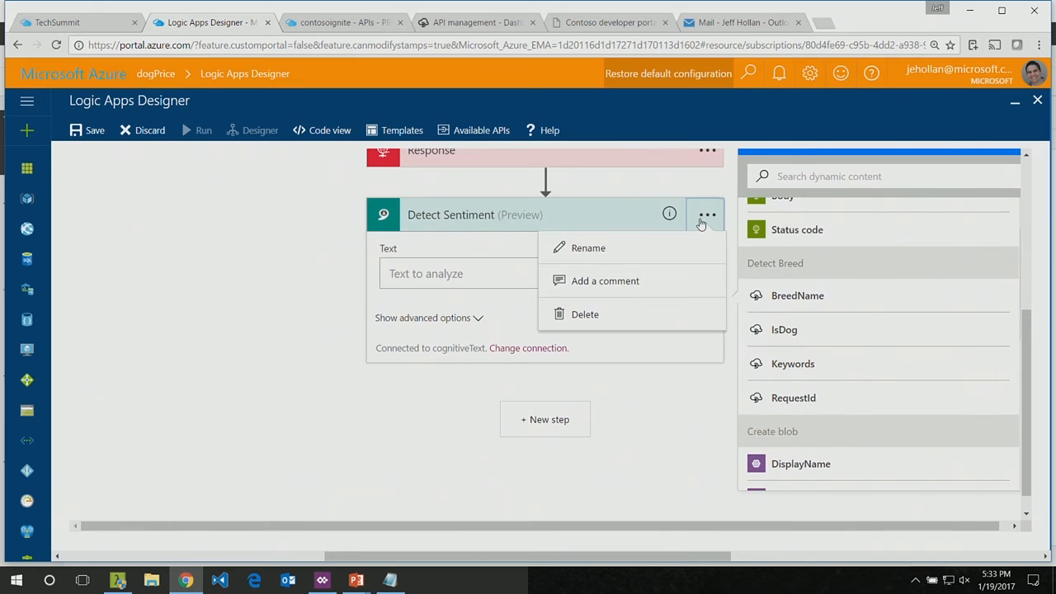
left_click(573, 314)
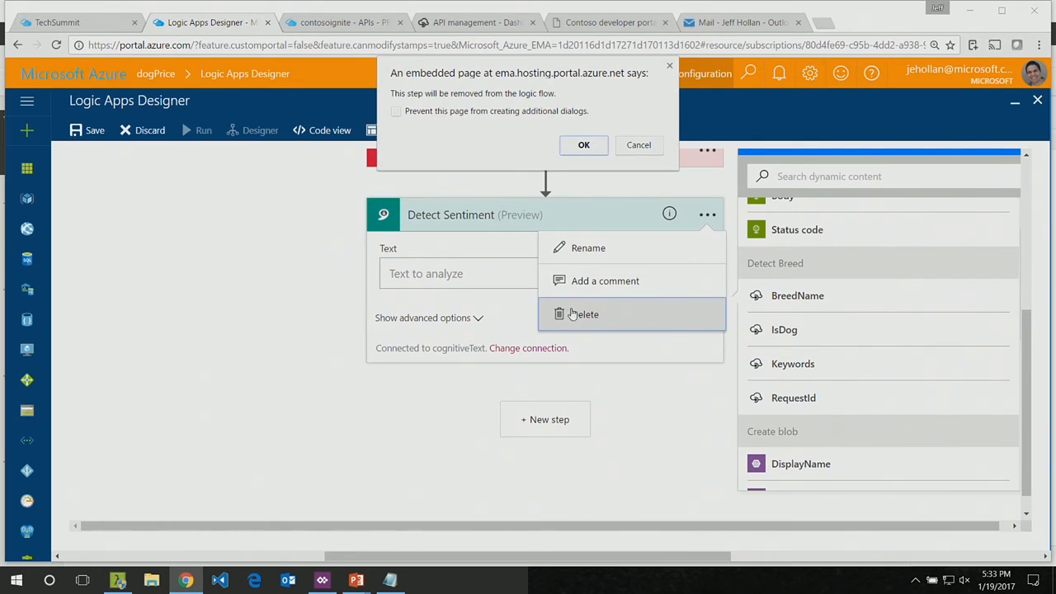
key("Return")
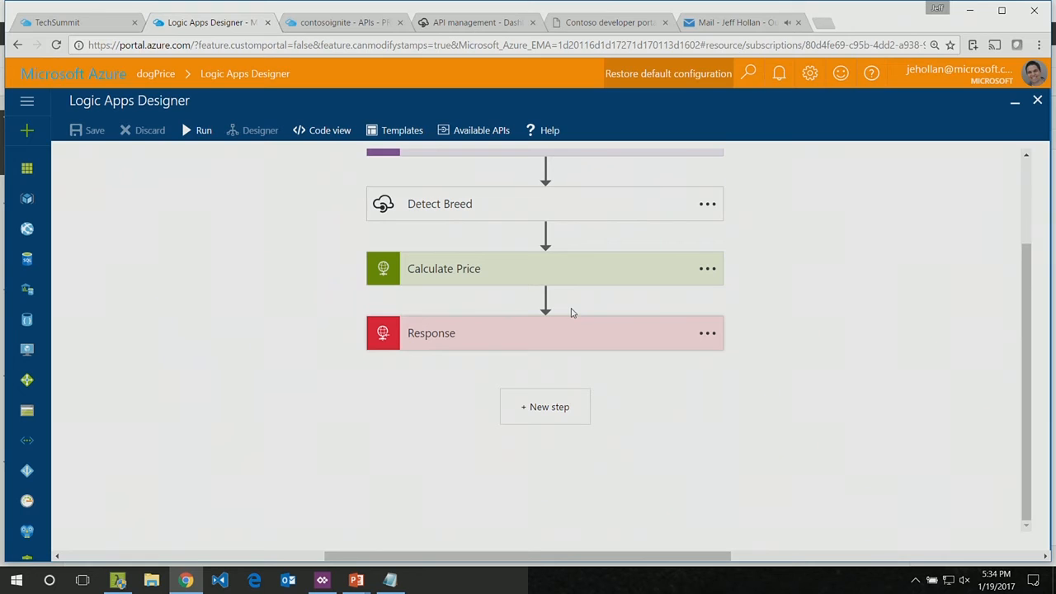
Step: Examine the method, URI, headers and body of the Calculate Price action, and collapse it again
scroll(572, 312, "up", 3)
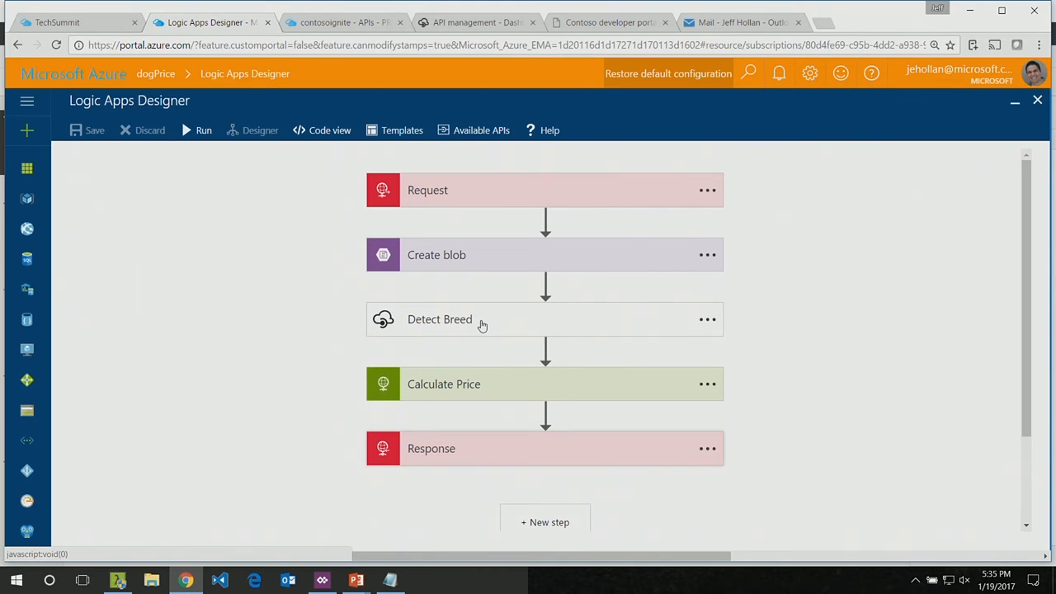
left_click(459, 385)
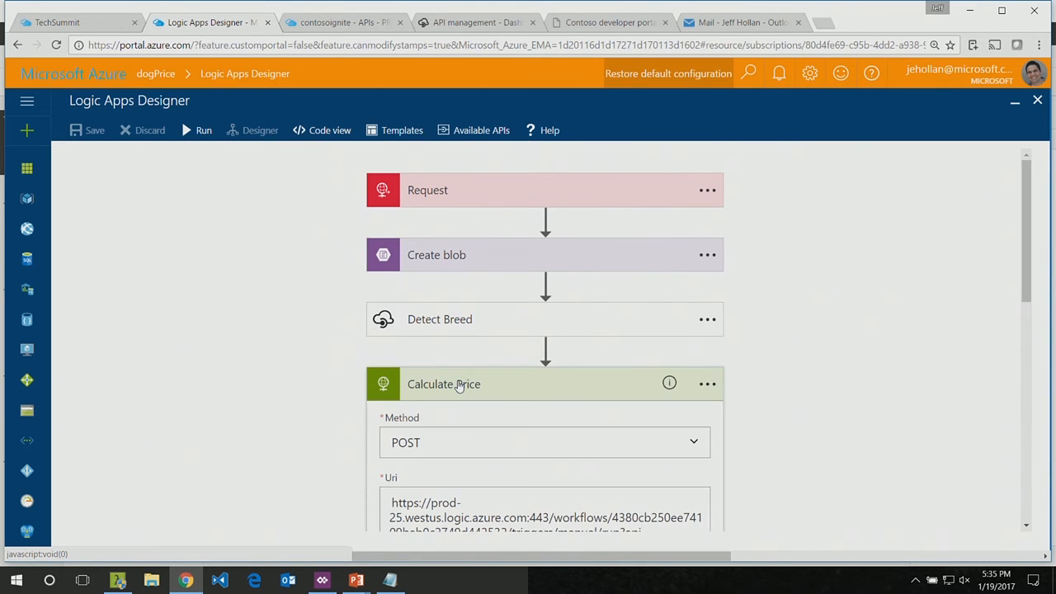
scroll(459, 385, "down", 5)
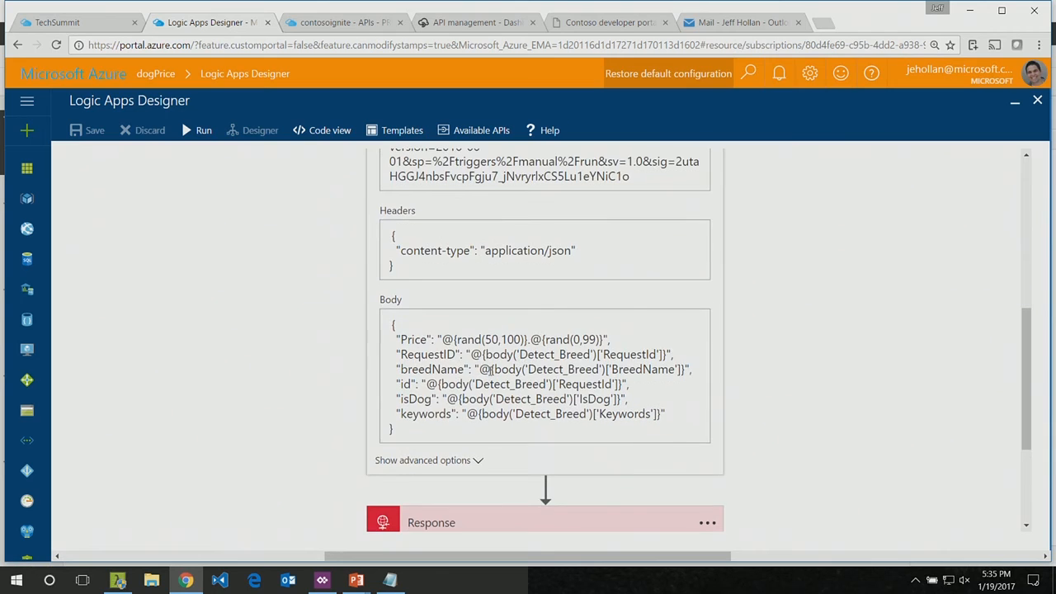
scroll(586, 349, "up", 4)
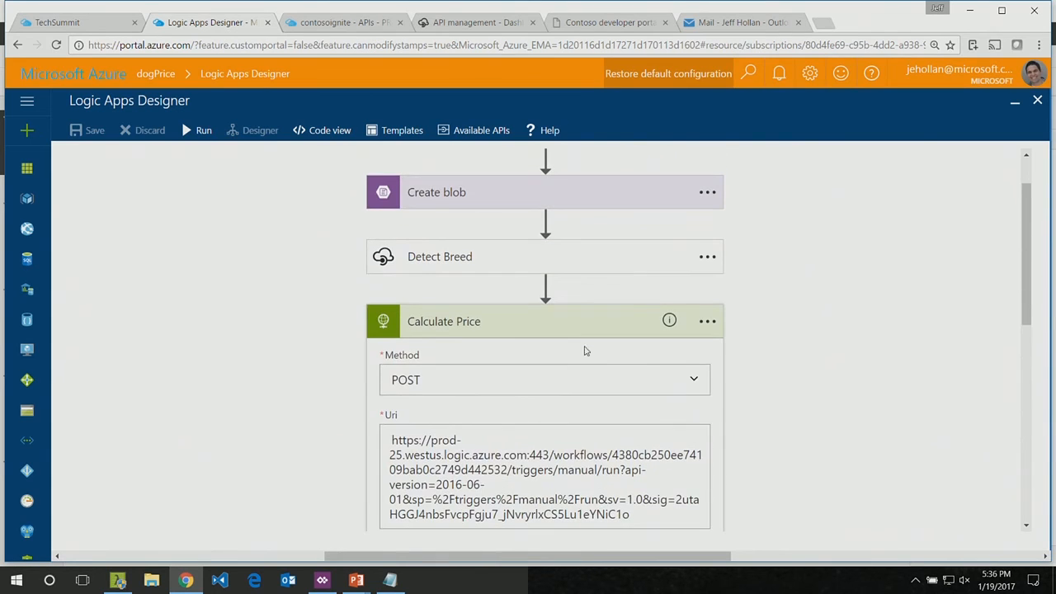
left_click(529, 323)
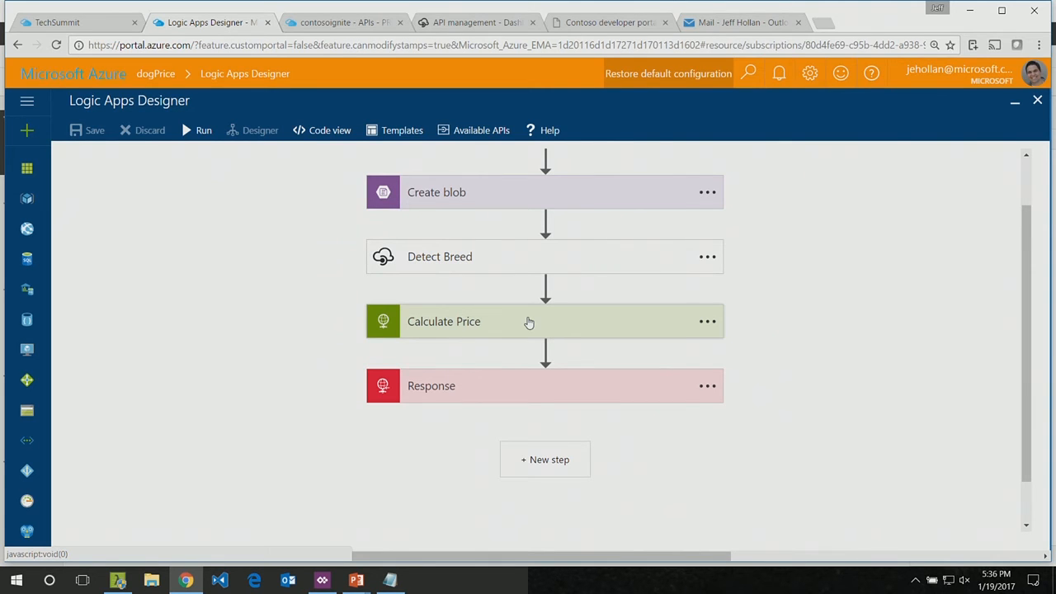
Step: Examine the status code and body of the Response action, and close the dogPrice designer
left_click(453, 394)
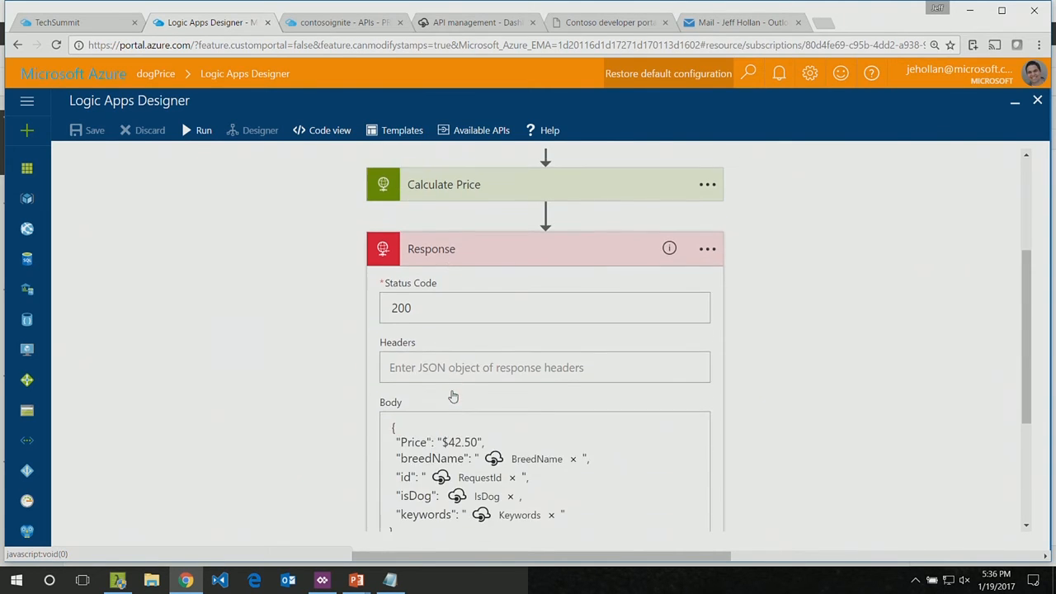
scroll(465, 285, "down", 2)
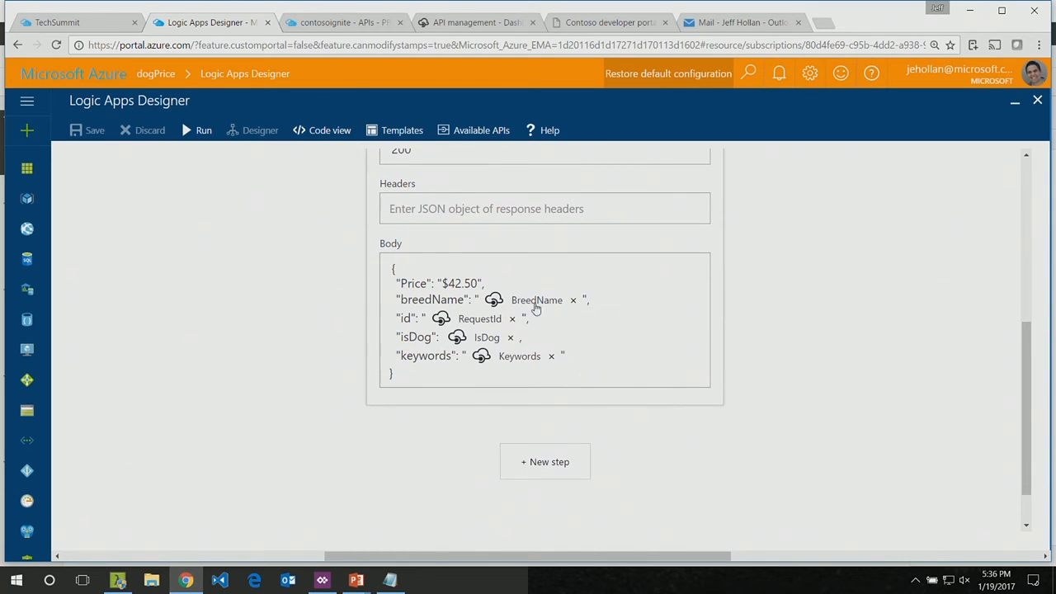
scroll(589, 348, "up", 3)
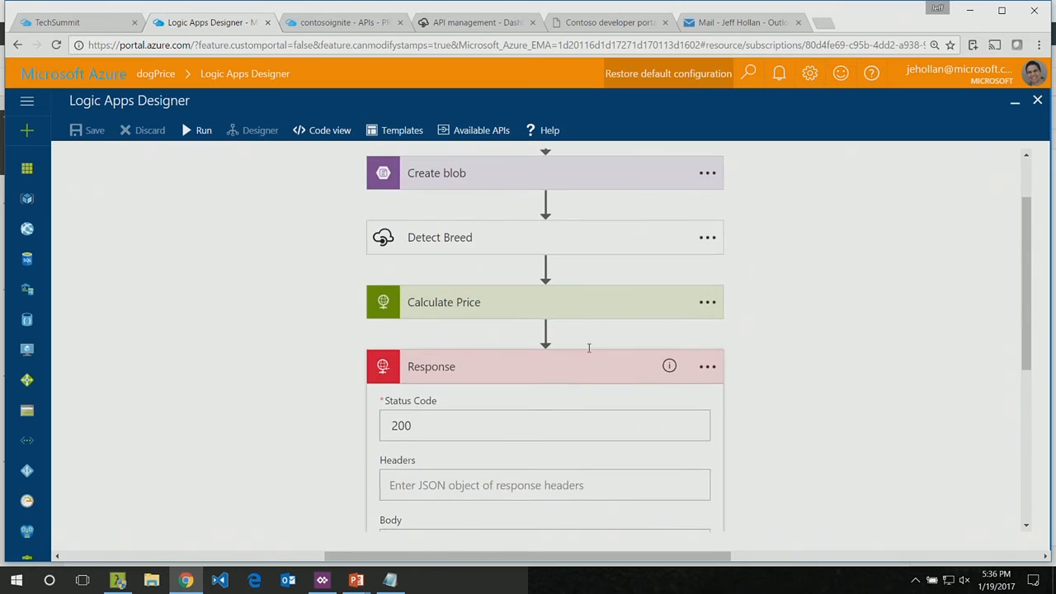
left_click(459, 369)
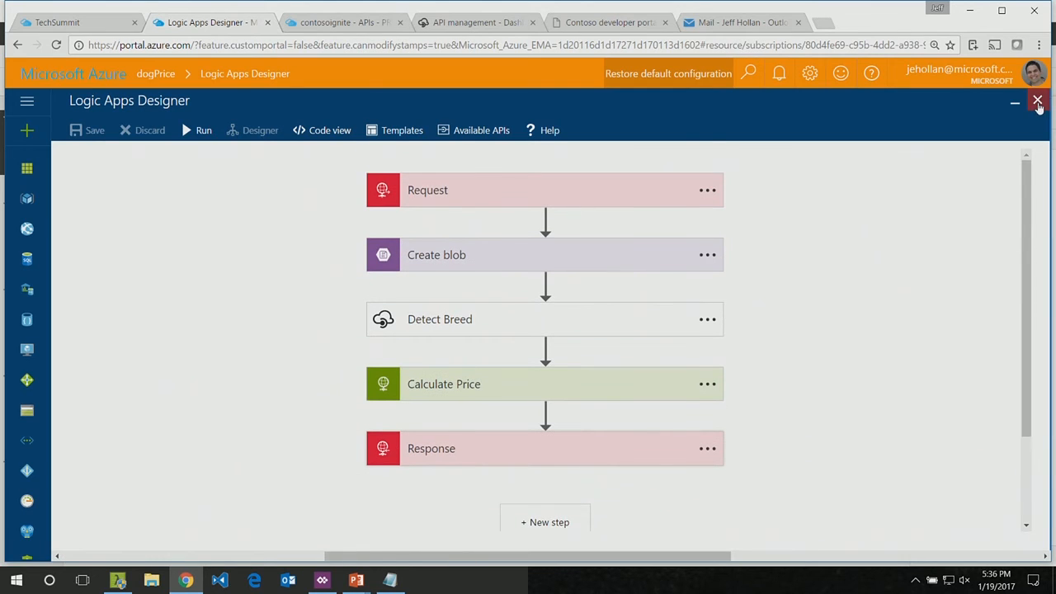
left_click(1038, 100)
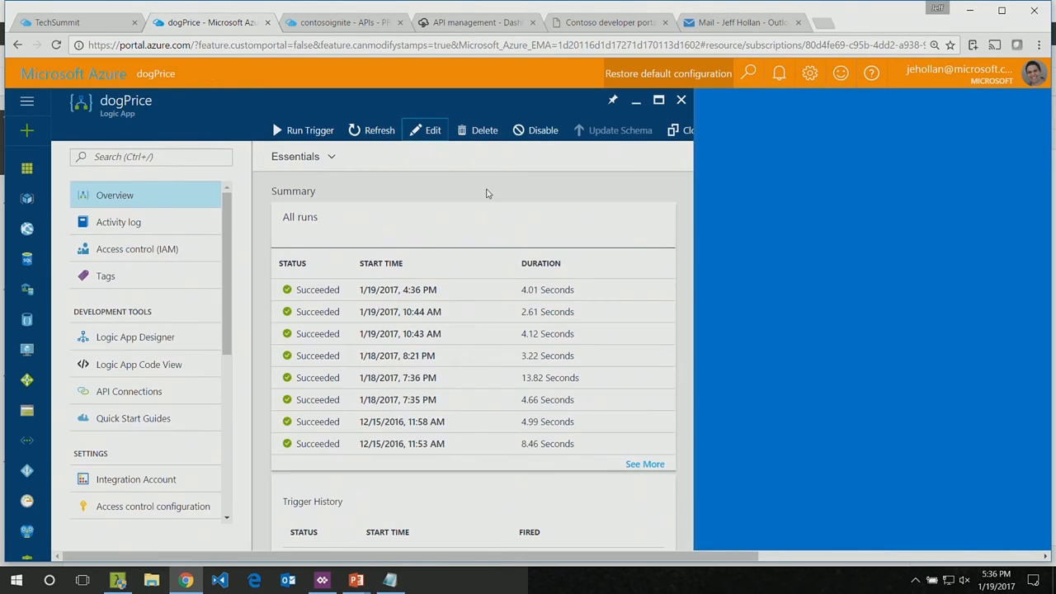
Step: Switch to PowerApps, preview the Dog-Branch-Manager app and open its camera screen
left_click(329, 581)
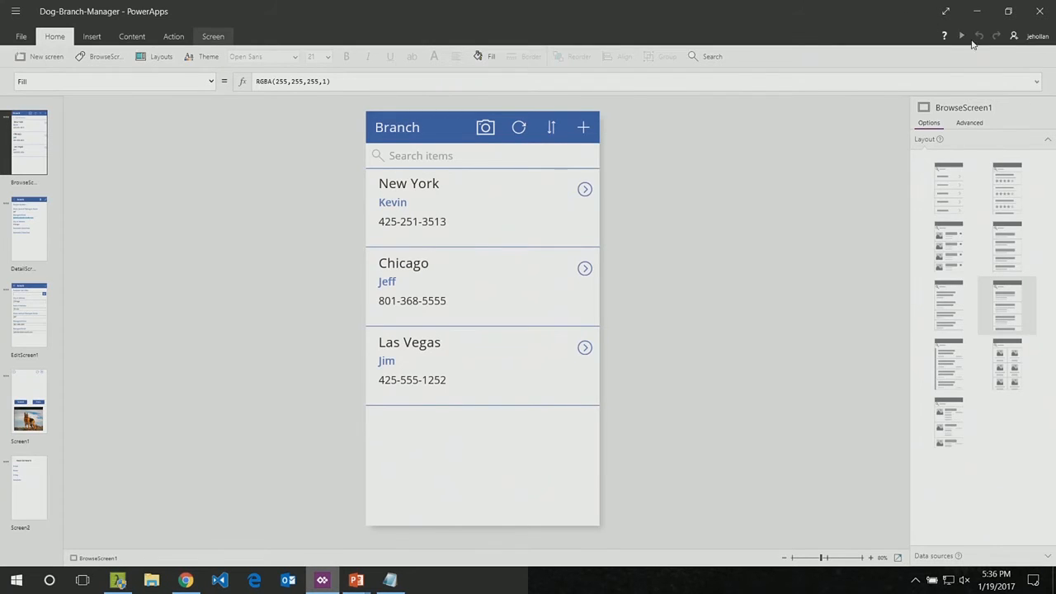
left_click(962, 37)
left_click(522, 46)
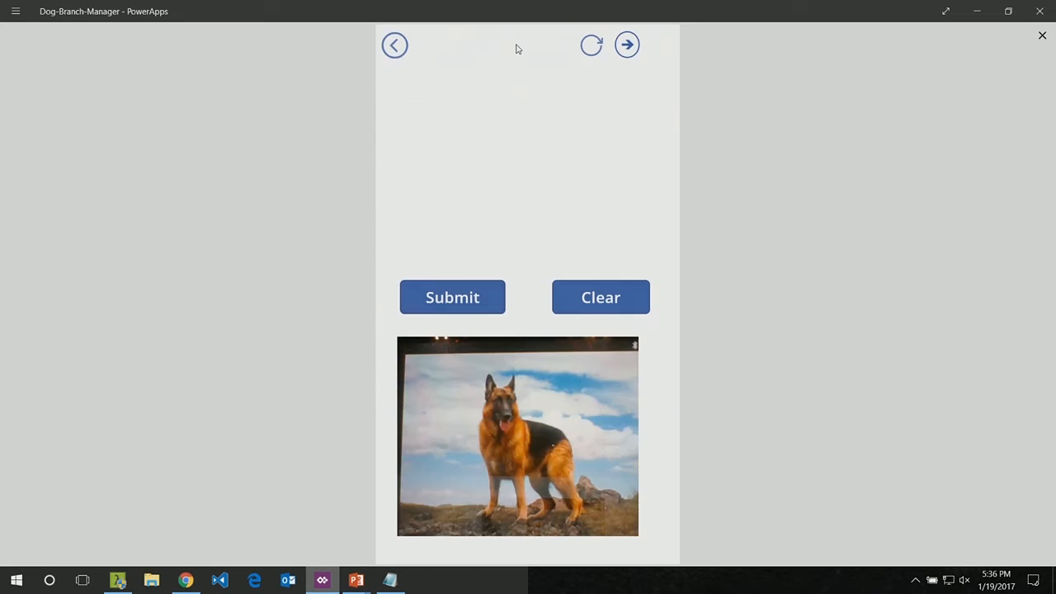
Step: Replace the German Shepherd photo with a new camera shot of the spotted dog, and submit it for a price estimate
left_click(629, 307)
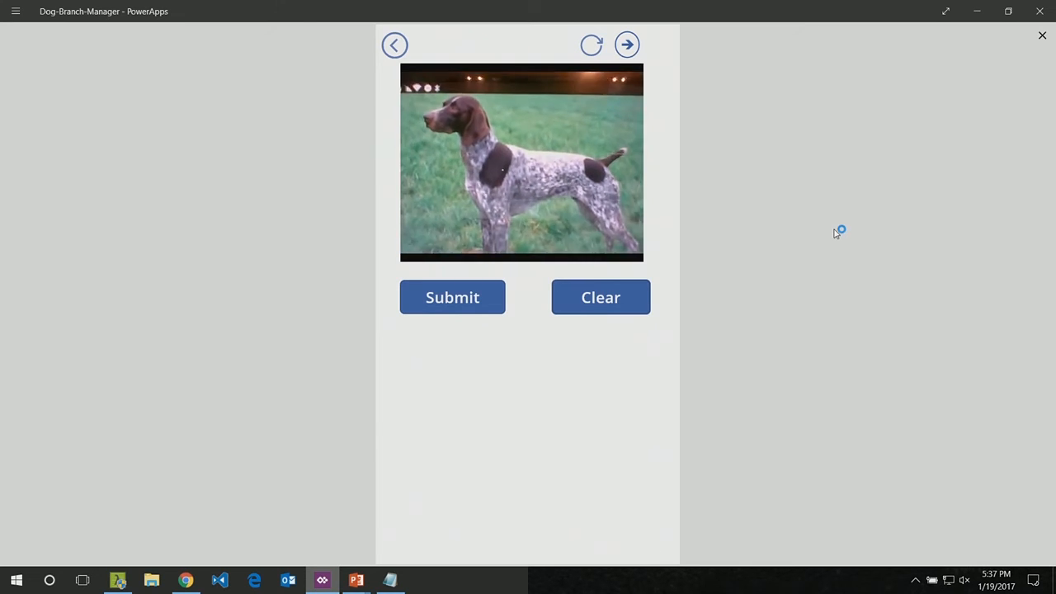
left_click(569, 177)
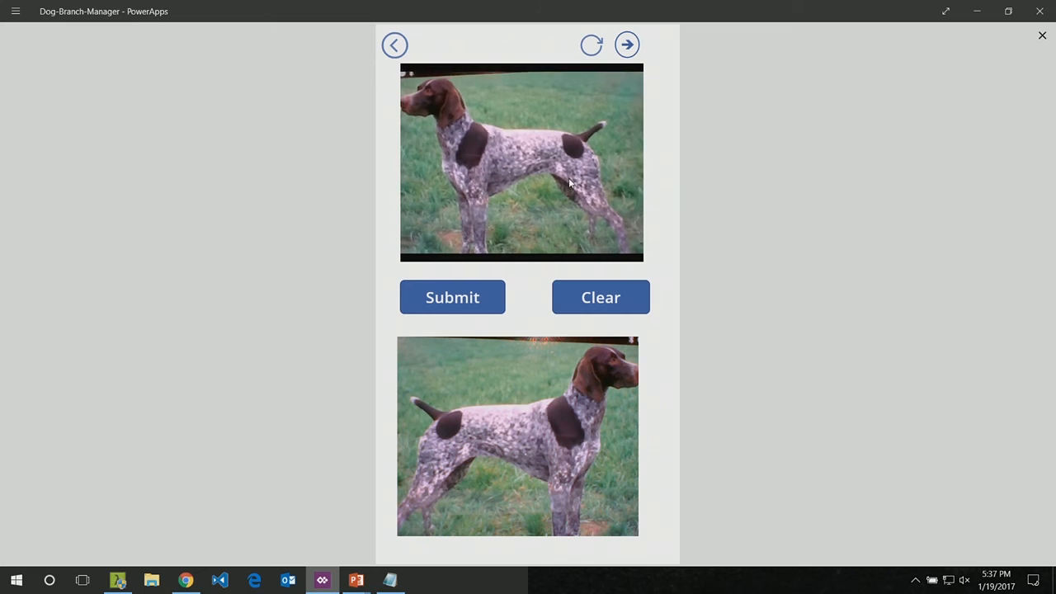
left_click(476, 304)
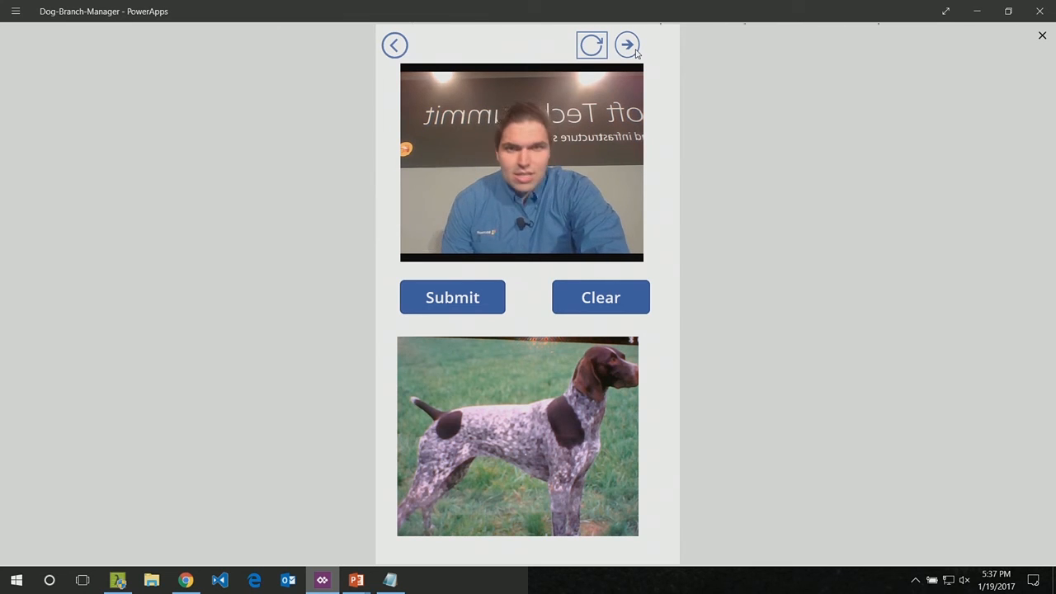
left_click(635, 52)
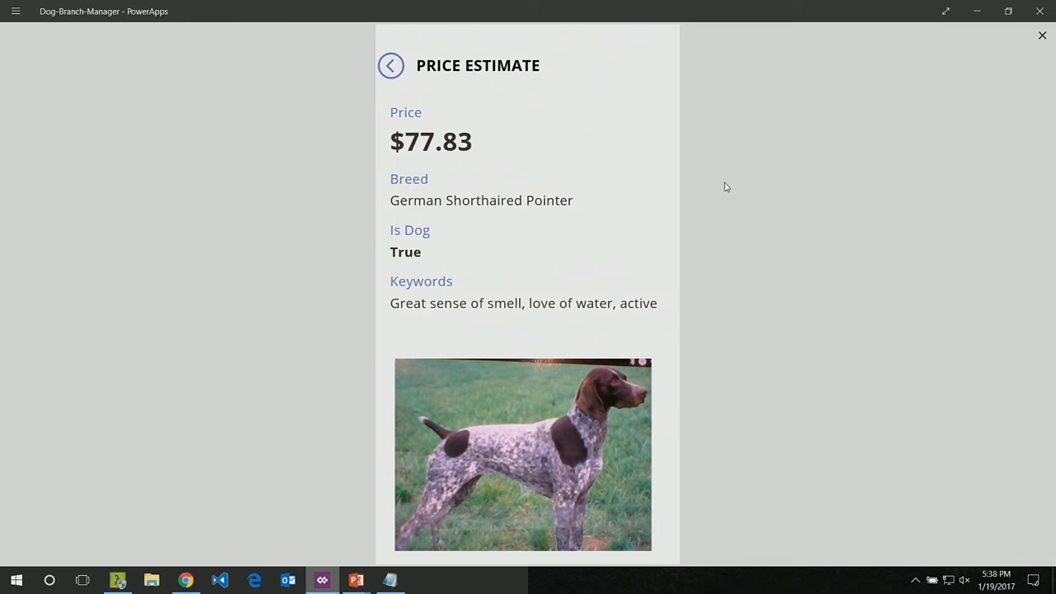
Step: Return to the camera screen, capture a photo of the presenter and submit it for a price estimate
left_click(395, 64)
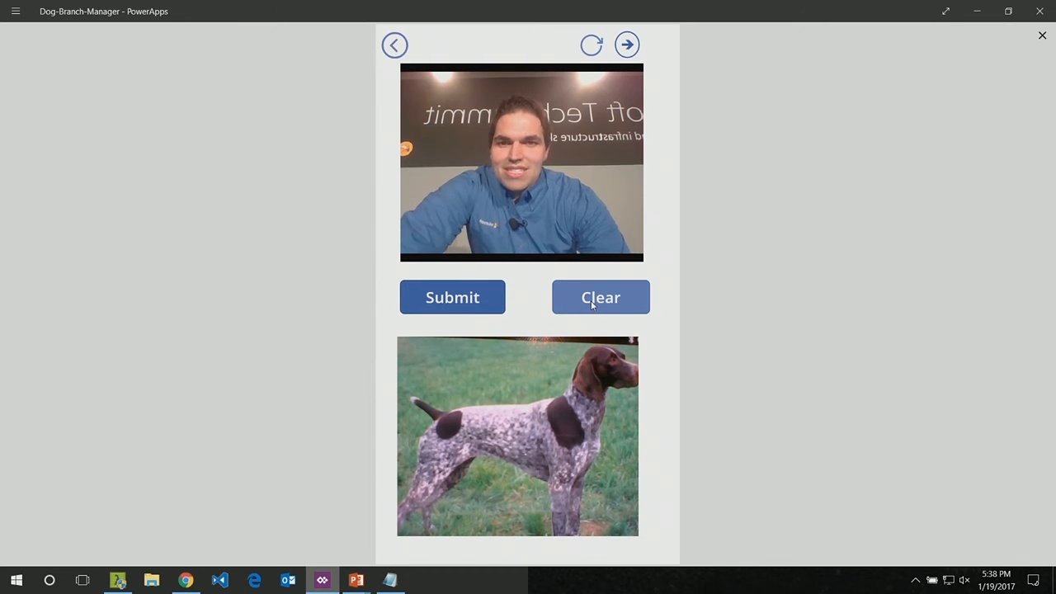
left_click(556, 180)
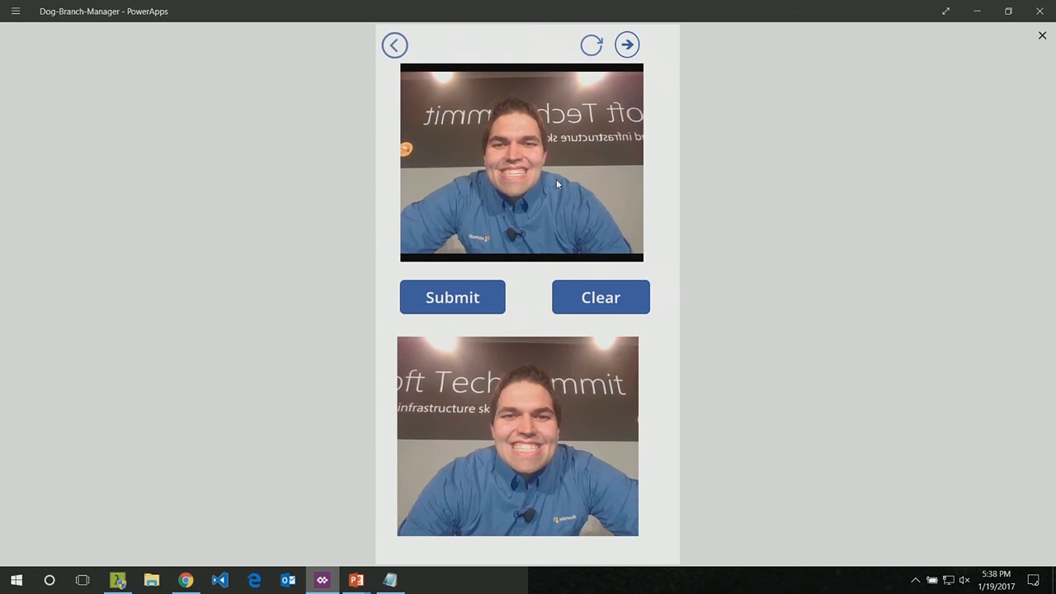
left_click(430, 305)
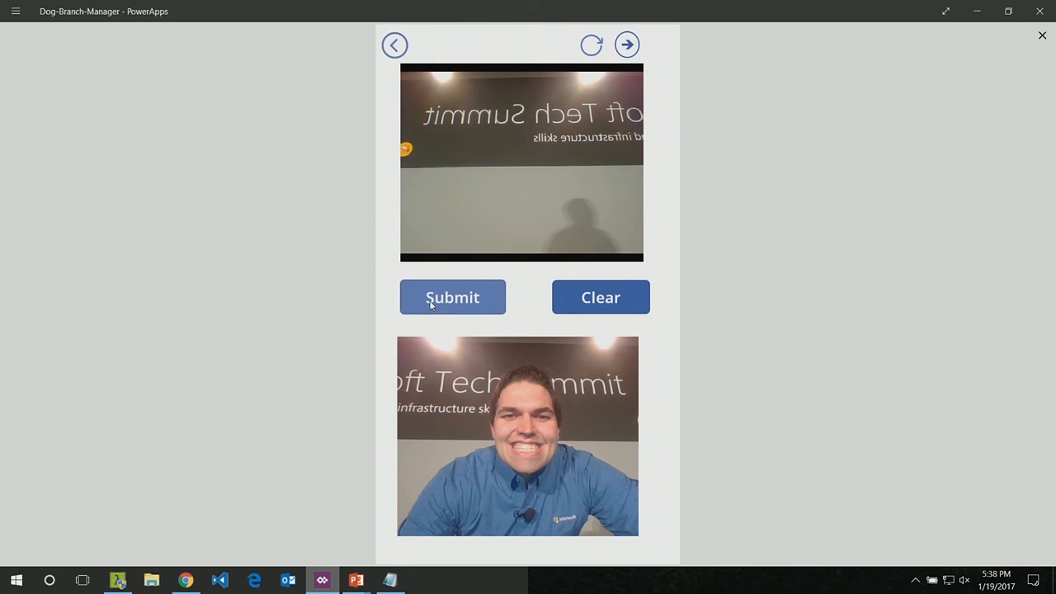
left_click(628, 46)
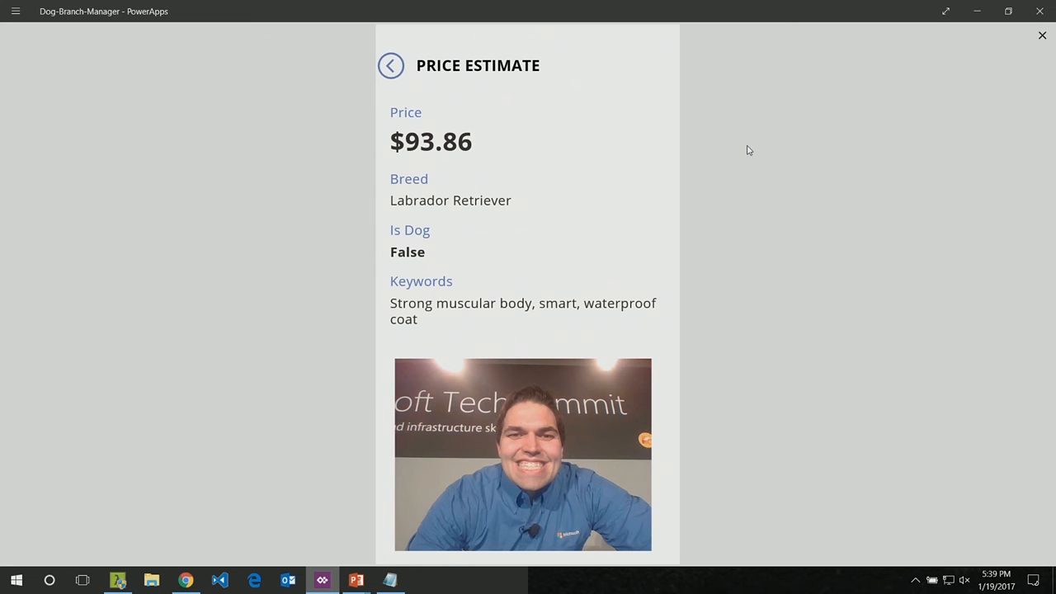
Step: Switch back to the Azure portal in Chrome and refresh the dogPrice run history to examine its two newest runs
key("super")
key("alt+Tab")
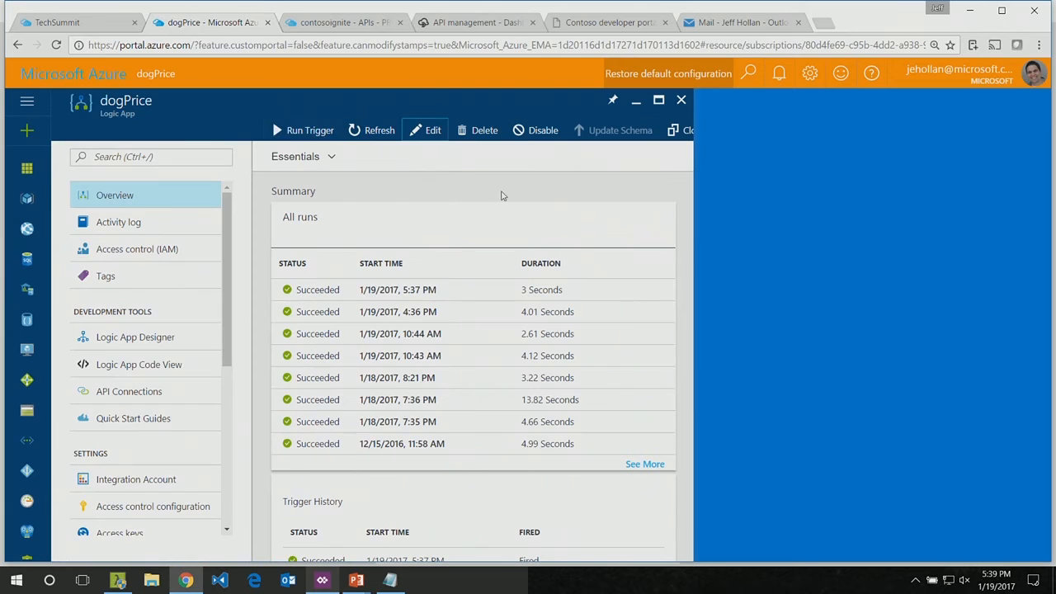
left_click(373, 131)
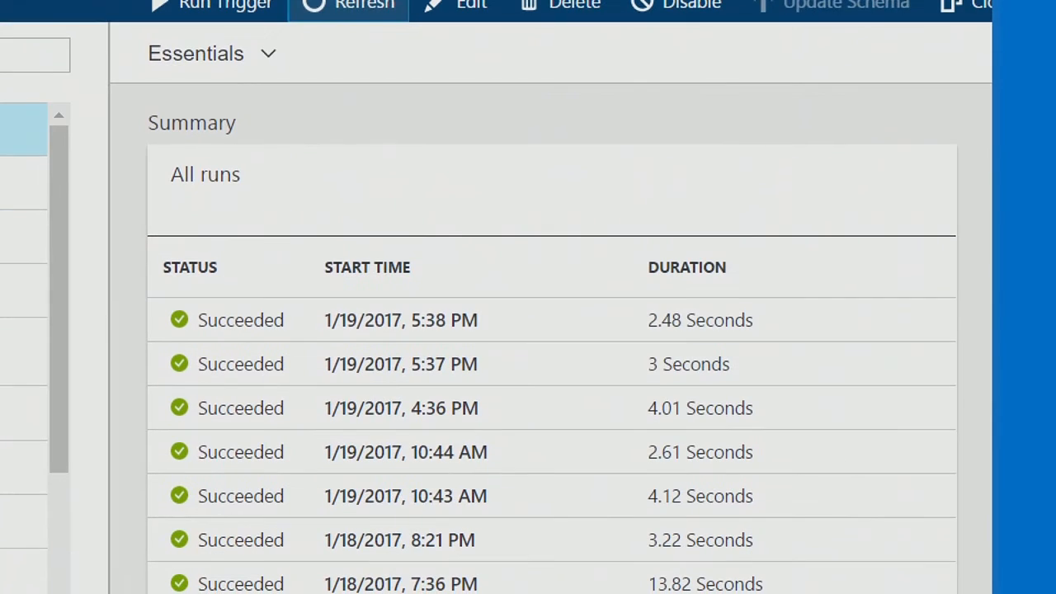
left_click(360, 375)
left_click_drag(337, 367, 489, 443)
left_click_drag(499, 394, 514, 379)
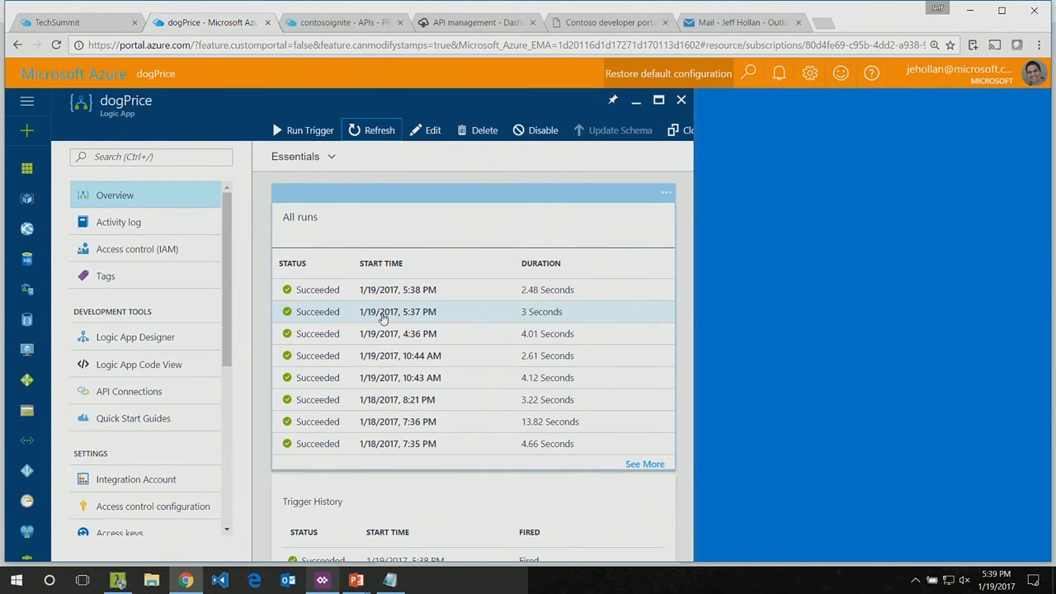
Step: Open the dogPrice run from 1/19/2017, 5:37 PM and inspect its Request step's inputs and outputs
left_click(369, 373)
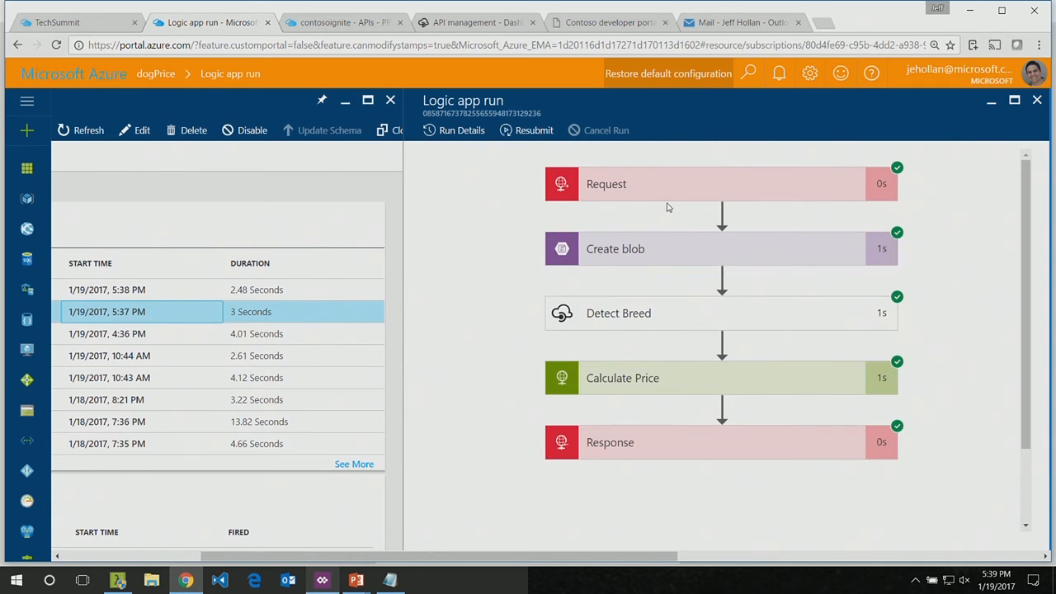
left_click(670, 189)
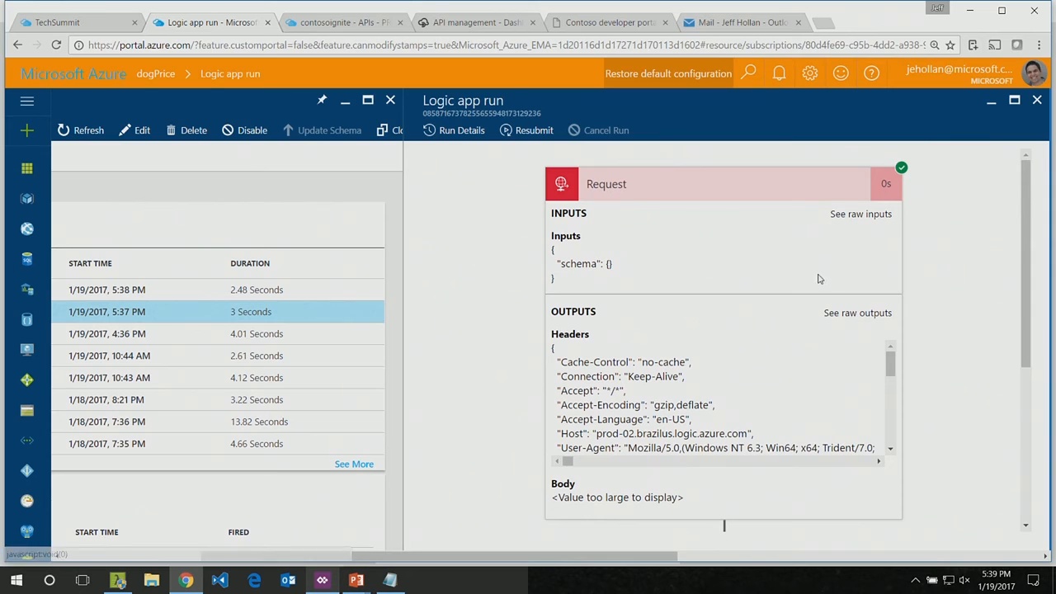
Step: Examine the Detect Breed action's outputs in the 5:37 PM run and highlight the BreedName value
left_click(698, 192)
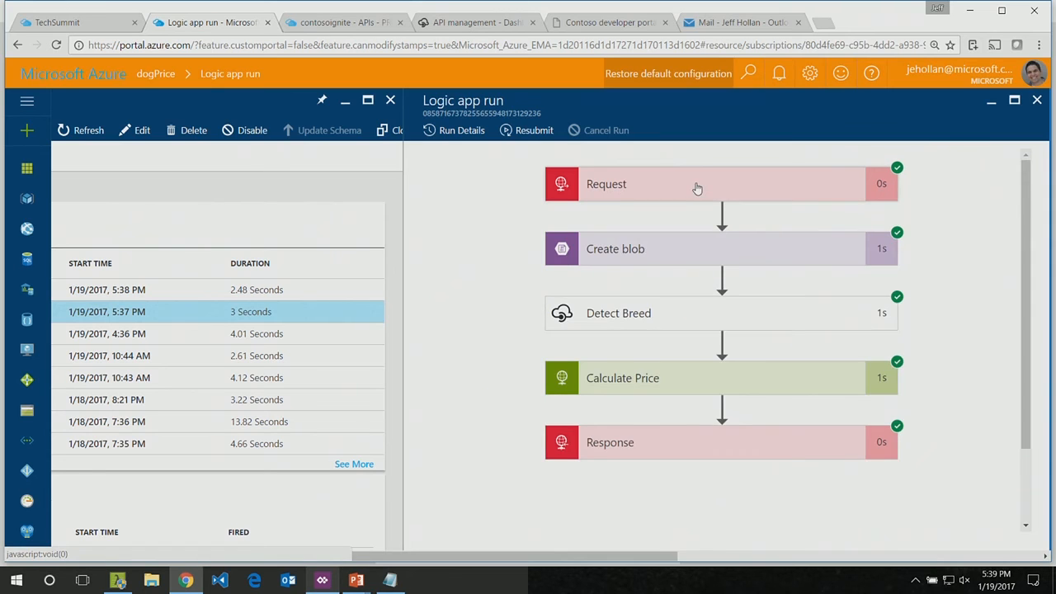
left_click(637, 319)
scroll(488, 370, "down", 3)
scroll(640, 413, "down", 1)
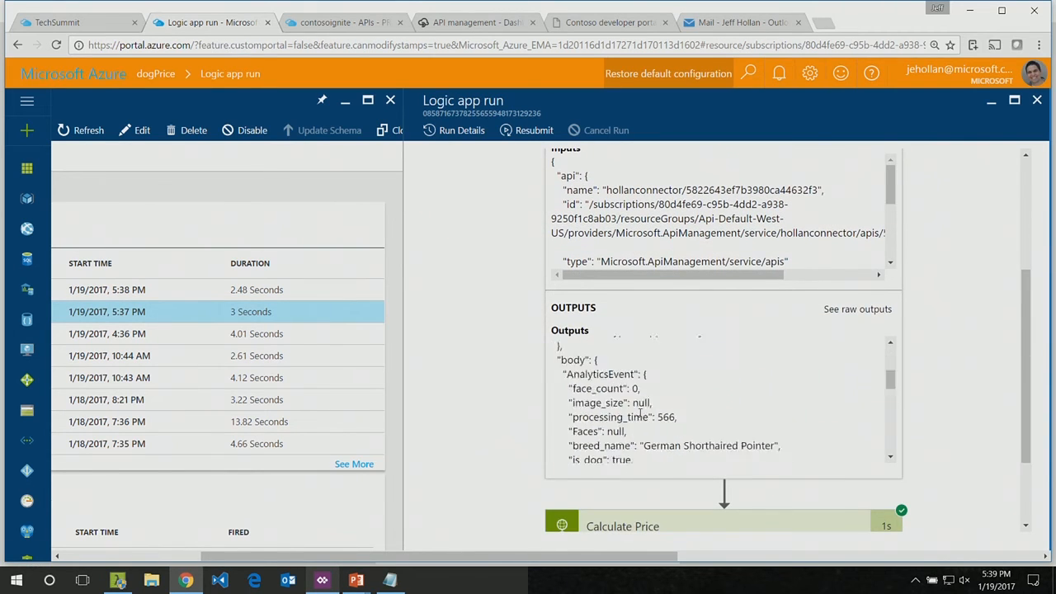
scroll(640, 414, "down", 7)
scroll(639, 417, "up", 1)
left_click_drag(632, 328, 770, 331)
scroll(768, 333, "up", 2)
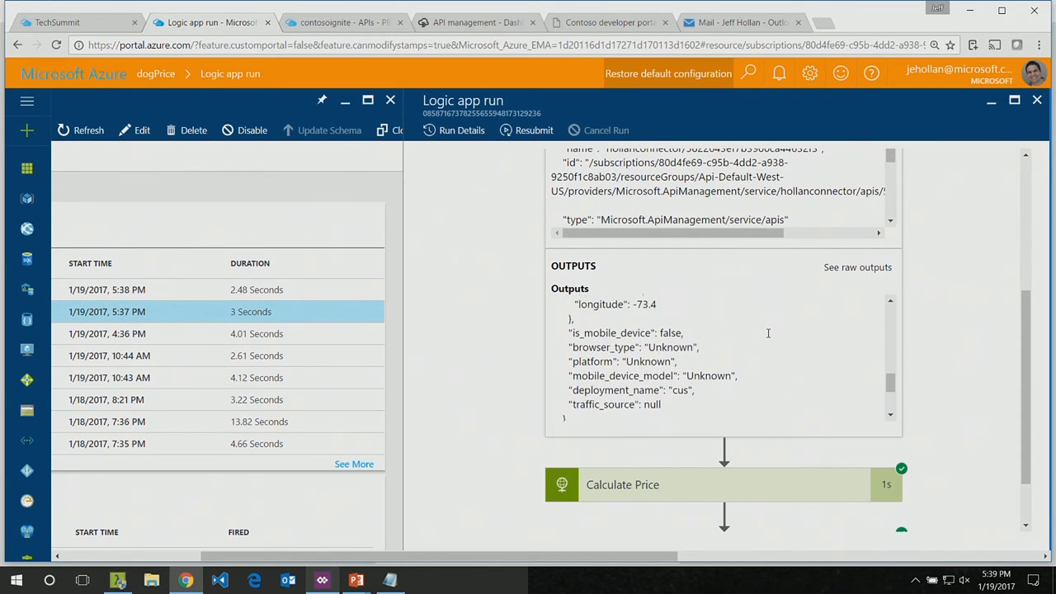
scroll(768, 333, "down", 2)
scroll(770, 330, "down", 2)
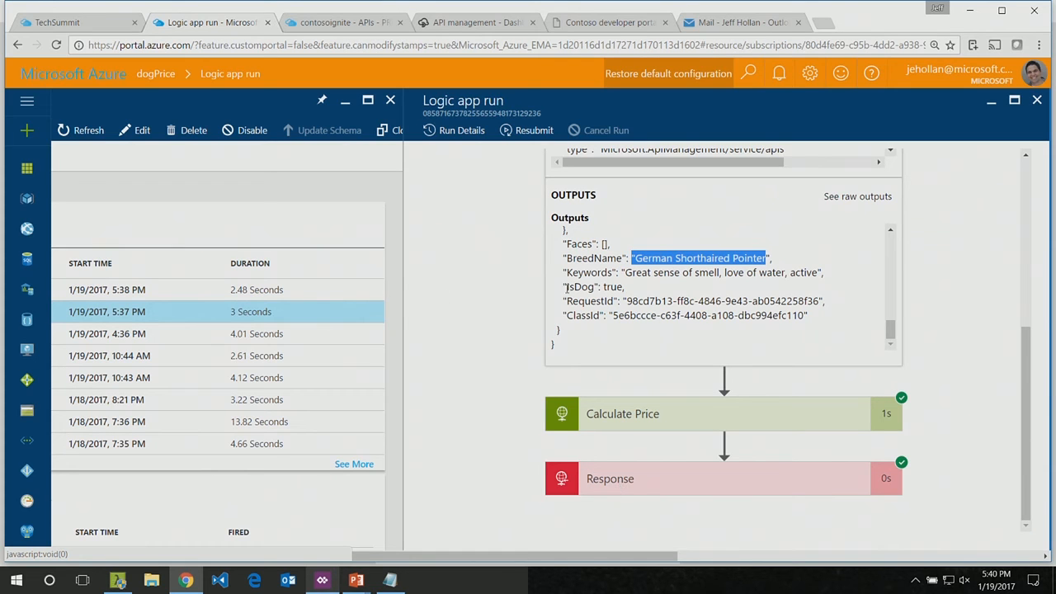
Step: Search the Azure resources for "twitter-to" and open the twitter-to-powerbi-tip logic app in the Logic Apps Designer
left_click(68, 74)
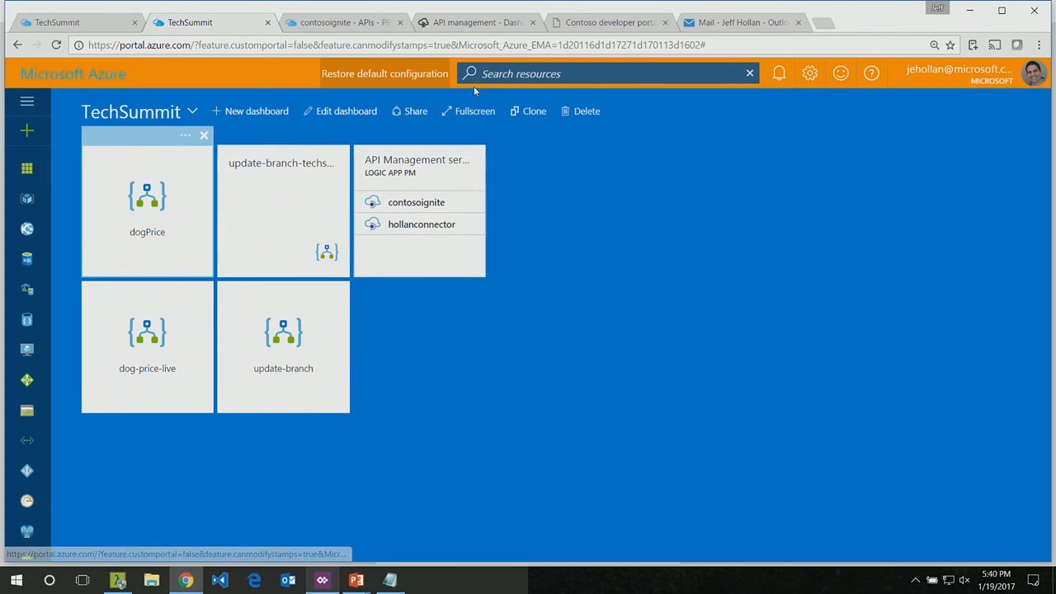
left_click(529, 74)
type("twitter")
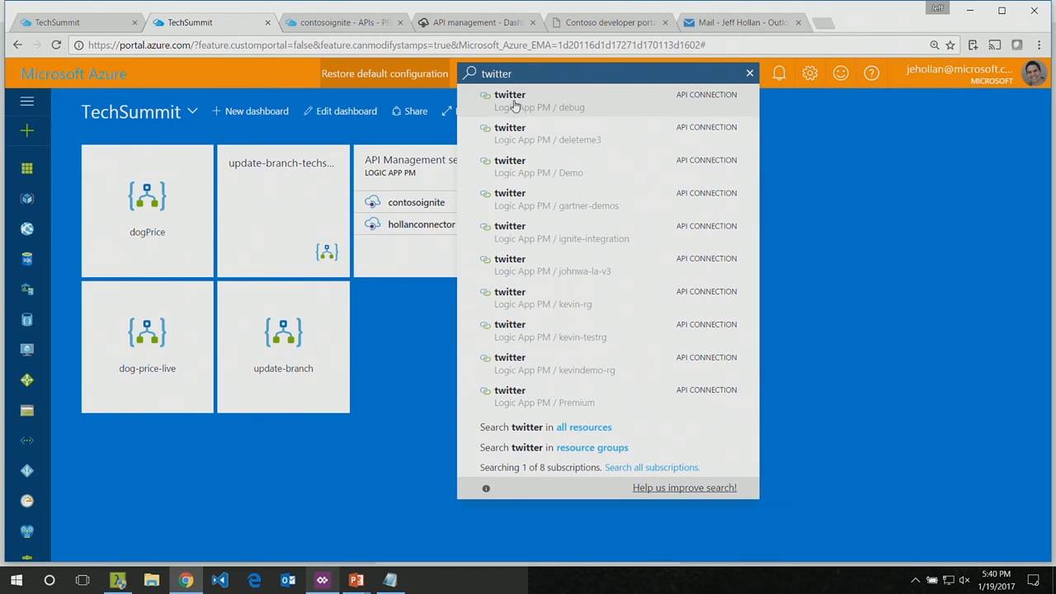
type("-to")
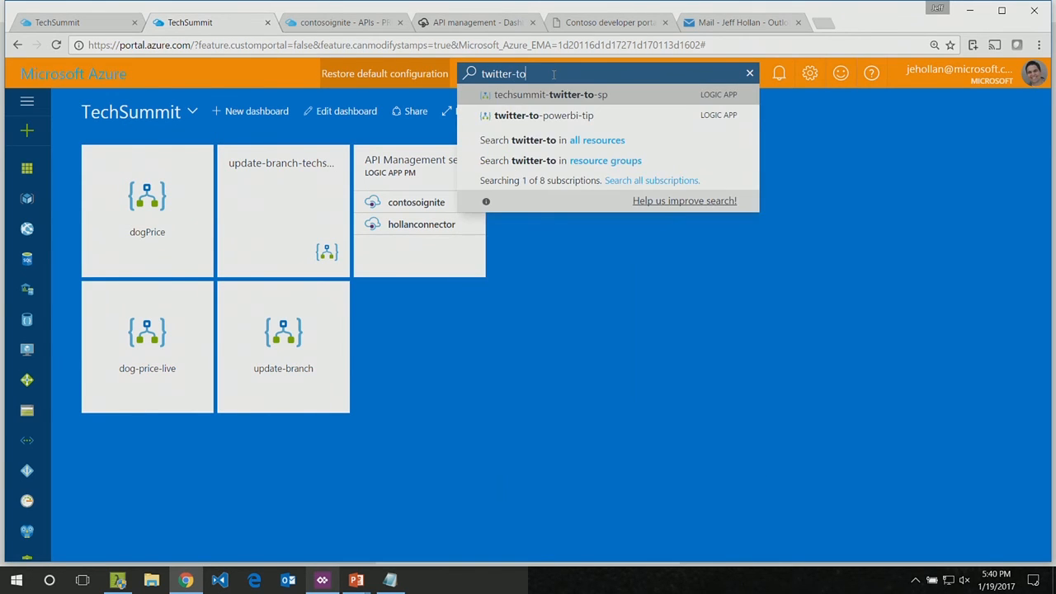
left_click(544, 119)
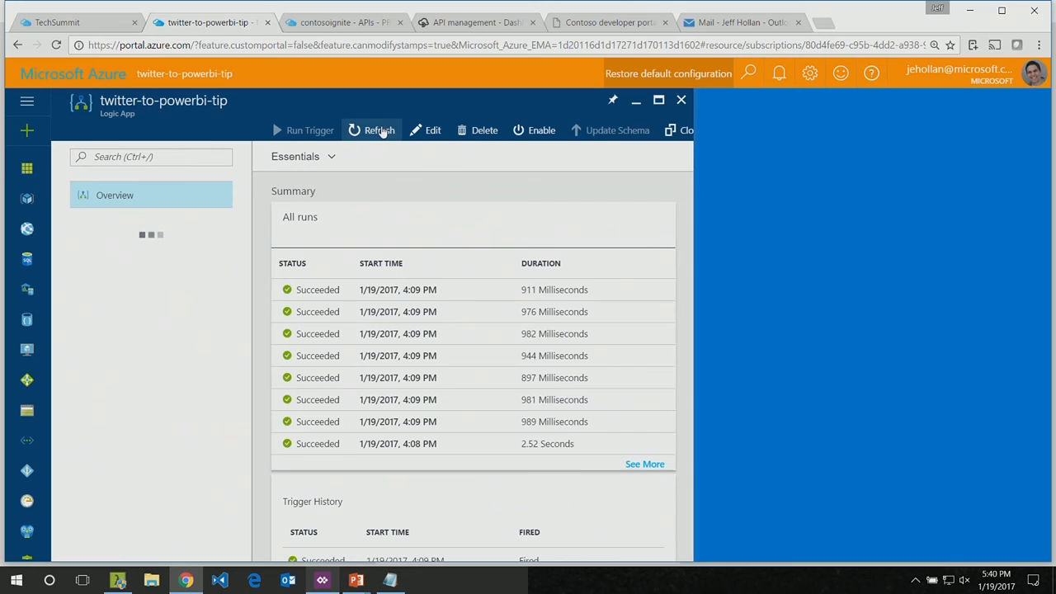
left_click(382, 132)
left_click(436, 130)
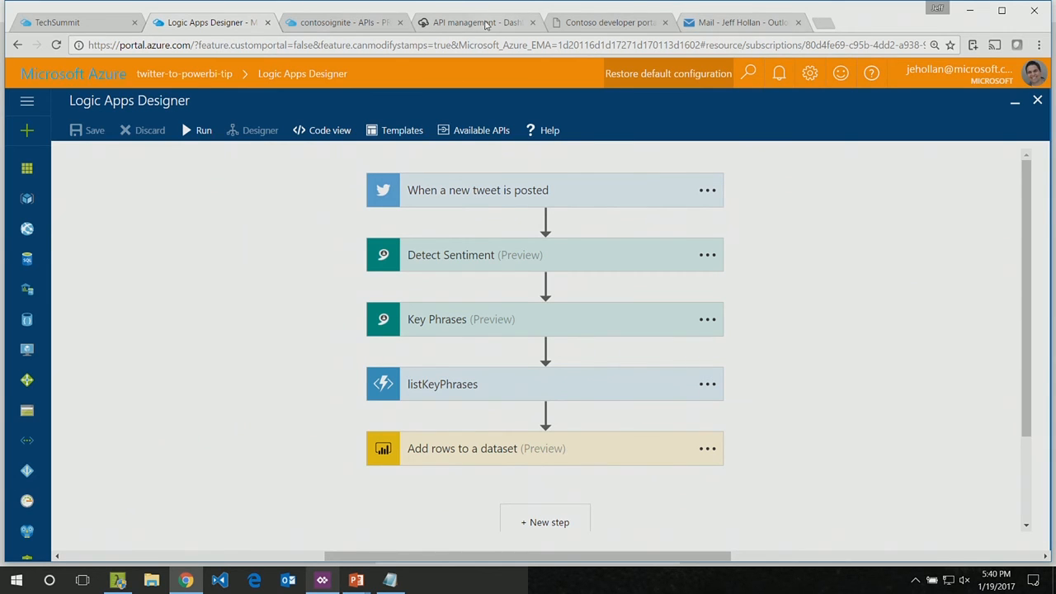
Step: Open Power BI in a new browser tab and view the Twitter dashboard of the Logic Apps Demo workspace
left_click(831, 25)
type("app")
key("Return")
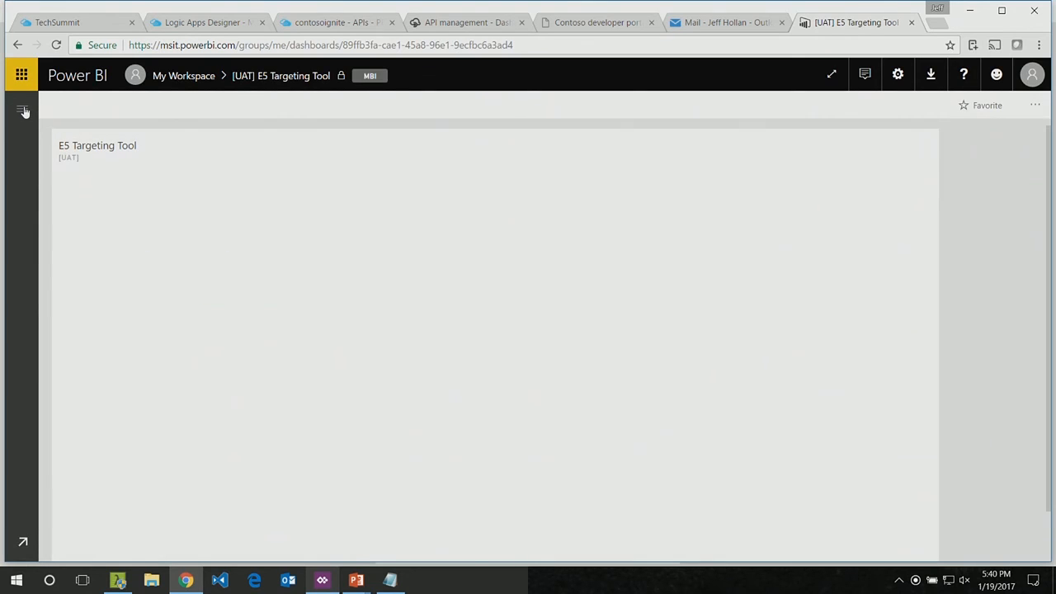
left_click(22, 111)
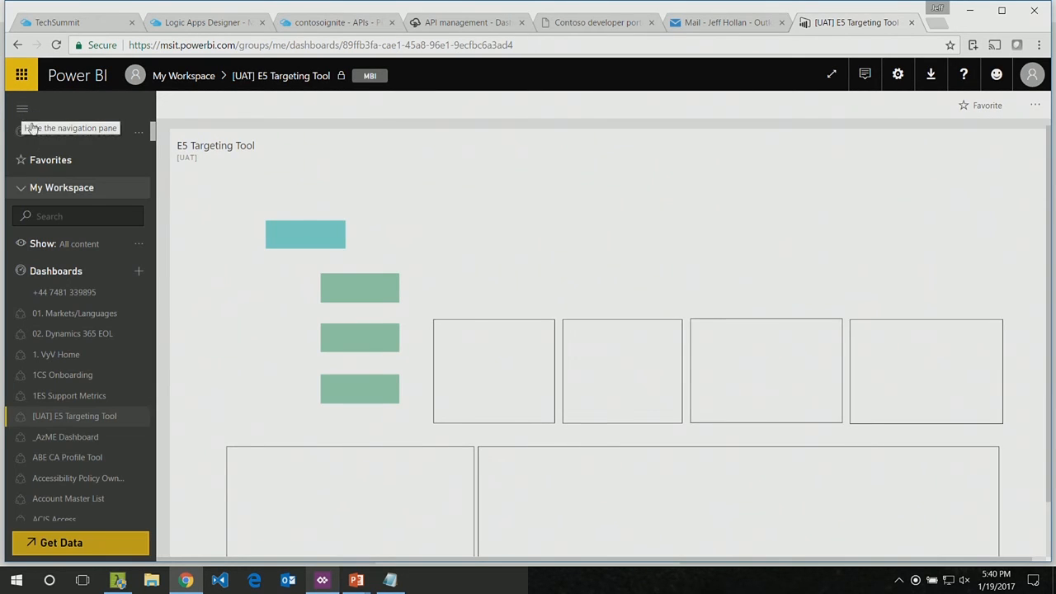
left_click(57, 188)
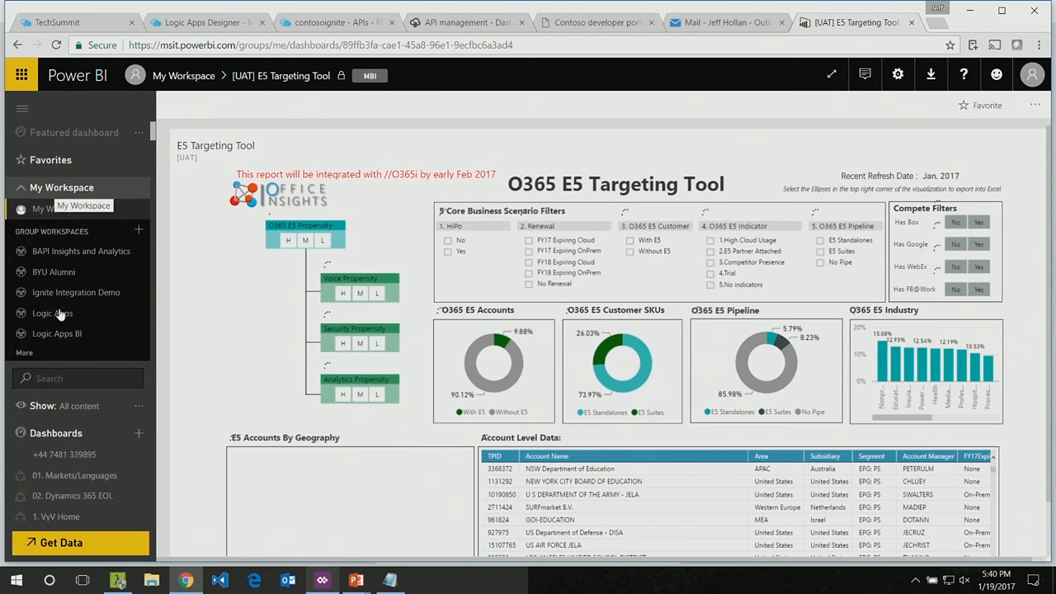
left_click(25, 353)
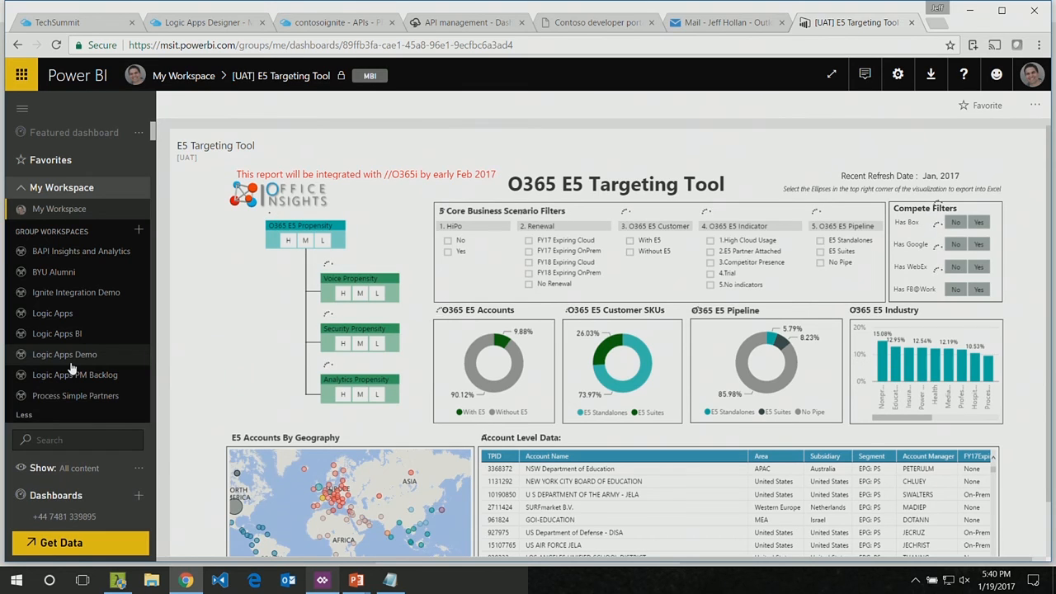
left_click(68, 361)
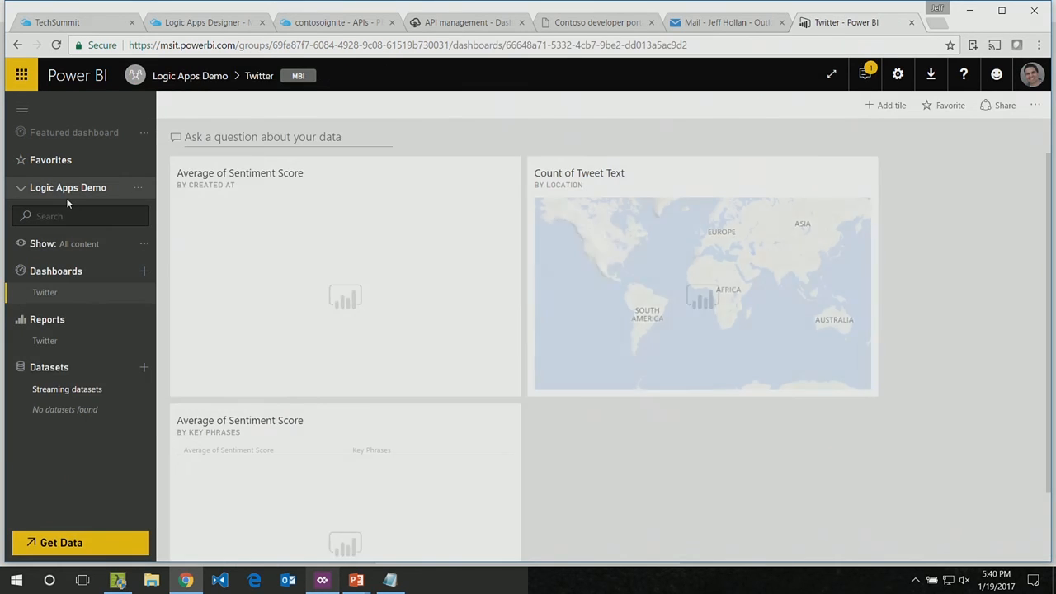
scroll(646, 470, "down", 1)
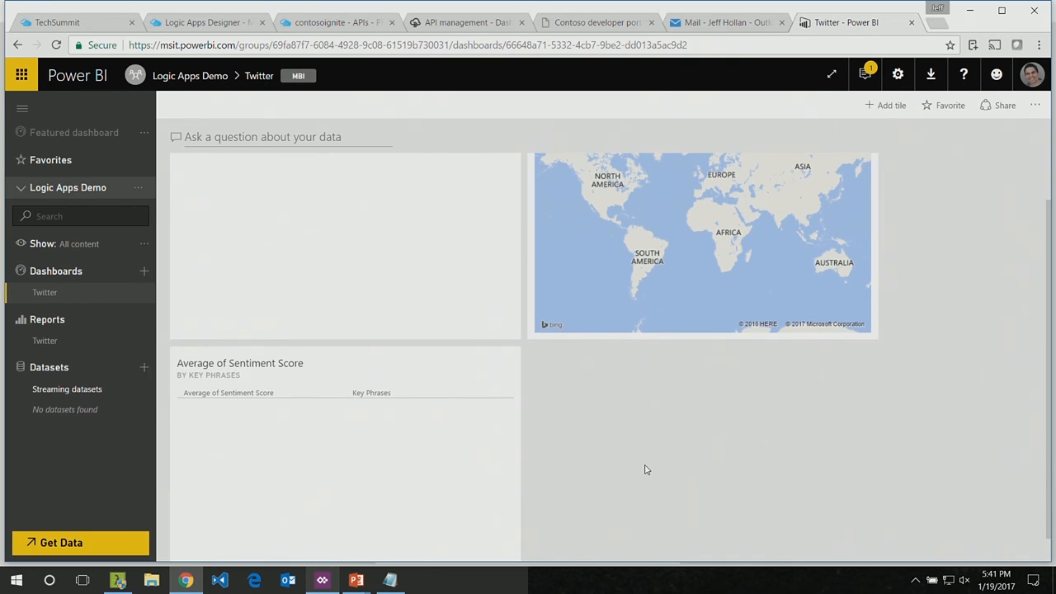
scroll(645, 468, "up", 1)
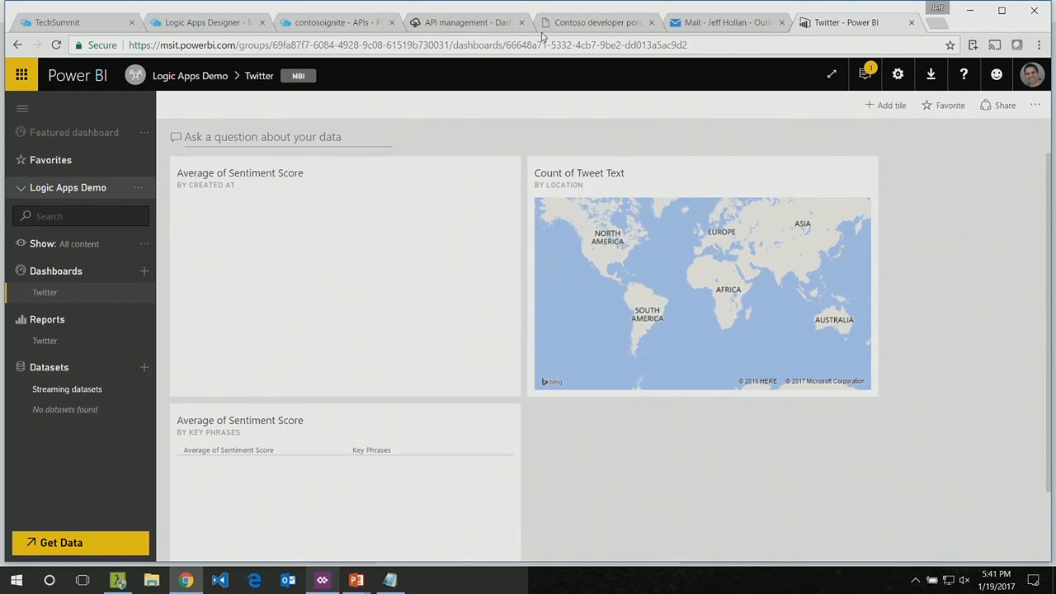
Step: Return to the Azure portal and try to save the new-tweet trigger with the search text "Trump"
left_click(235, 24)
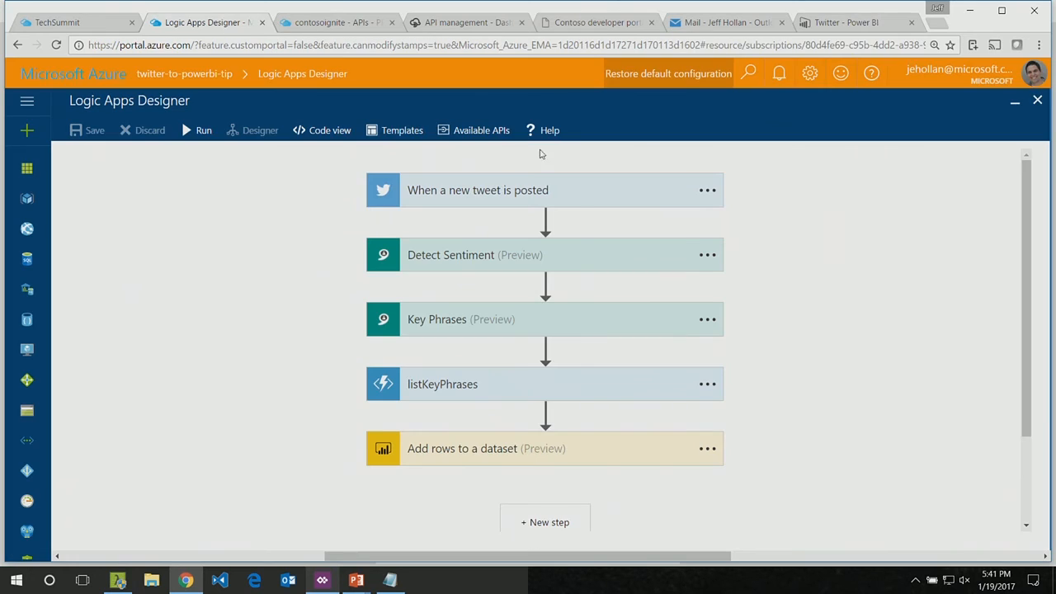
left_click(518, 192)
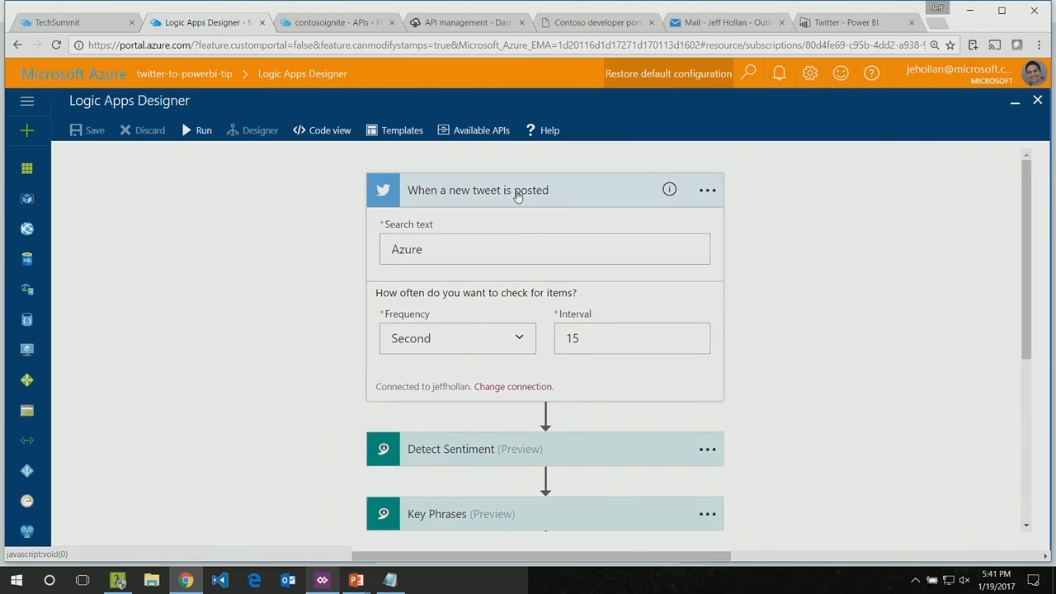
double_click(412, 253)
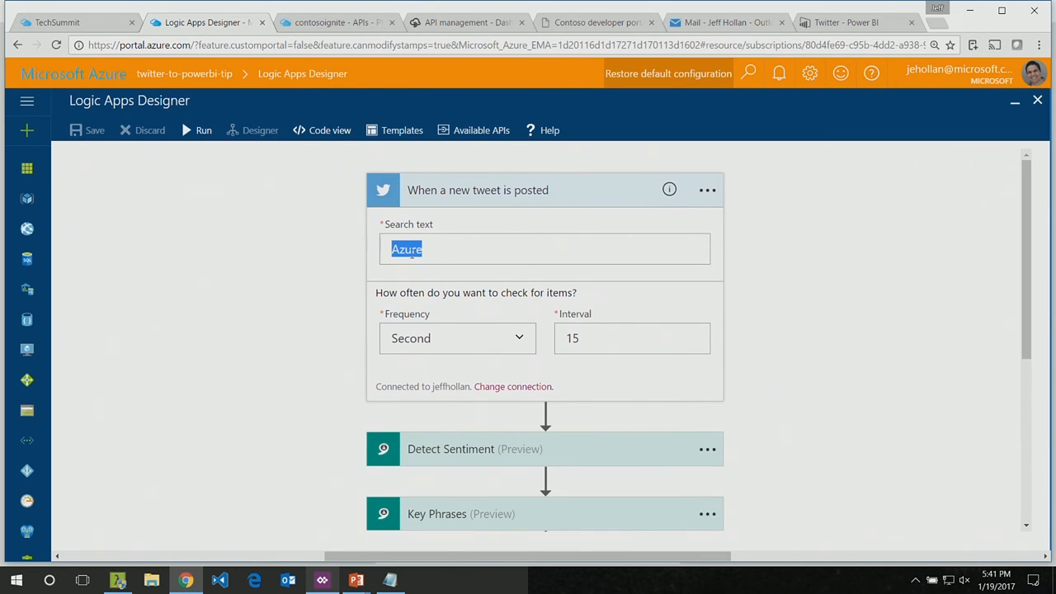
type("Trump")
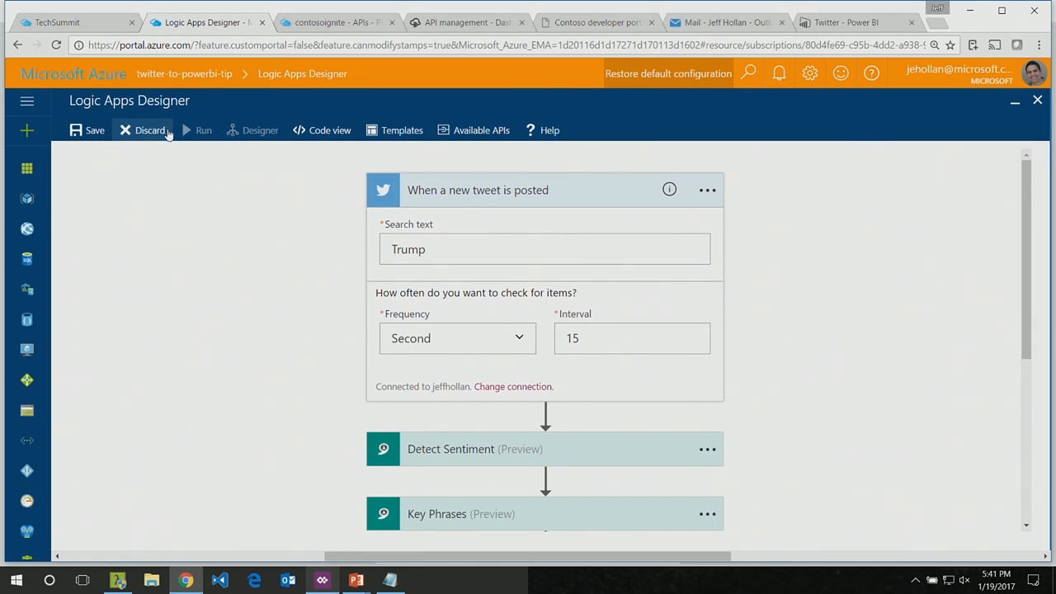
left_click(92, 135)
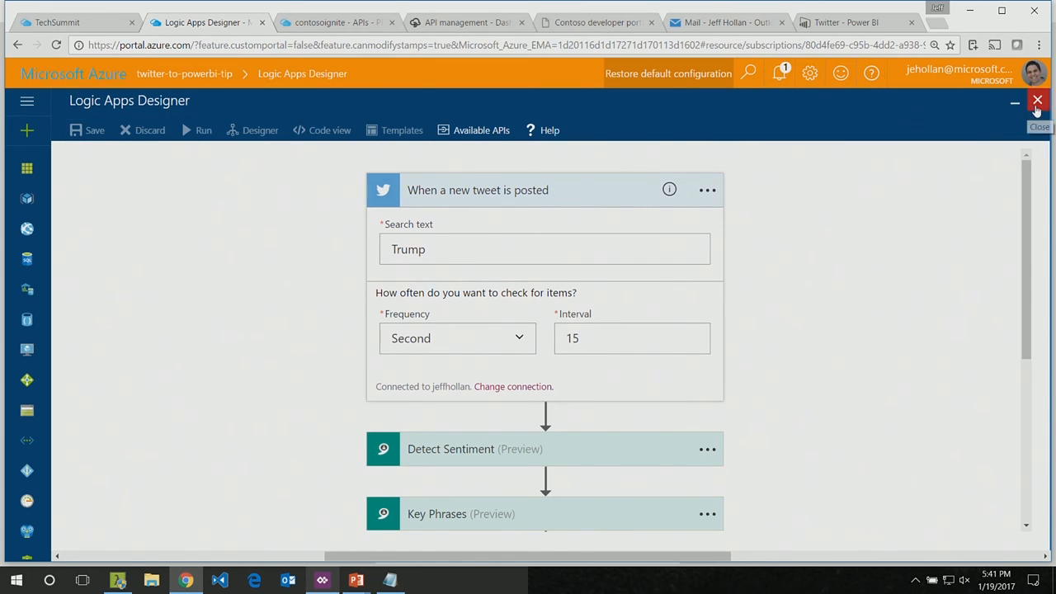
Step: Close the designer, enable the twitter-to-powerbi-tip logic app and reopen it for editing
left_click(1038, 106)
left_click(510, 134)
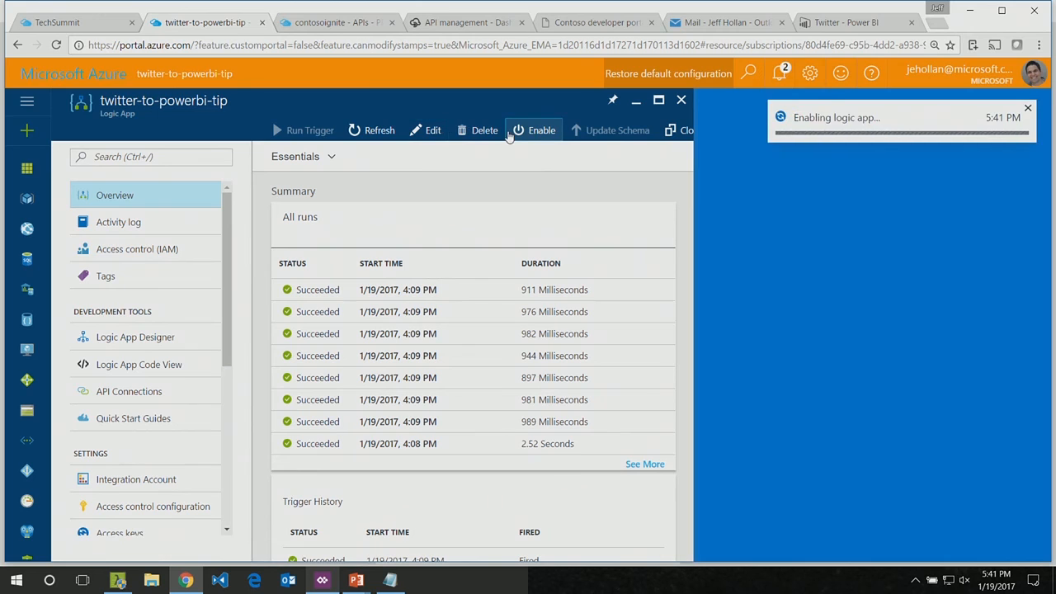
left_click(424, 132)
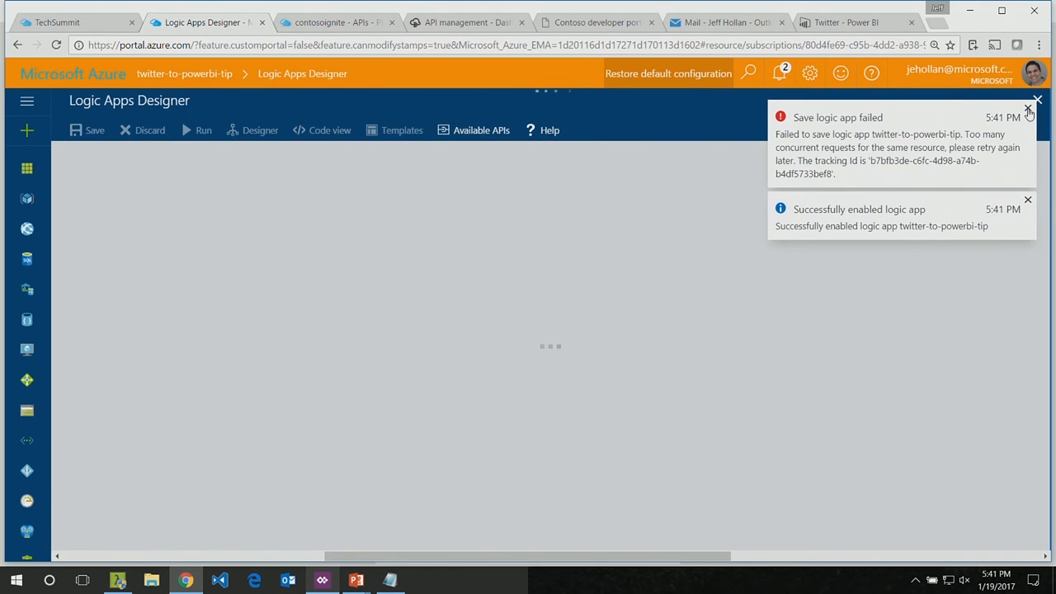
left_click(1028, 108)
Step: Set the new-tweet trigger's search text to "Trump" and save the logic app
left_click(546, 195)
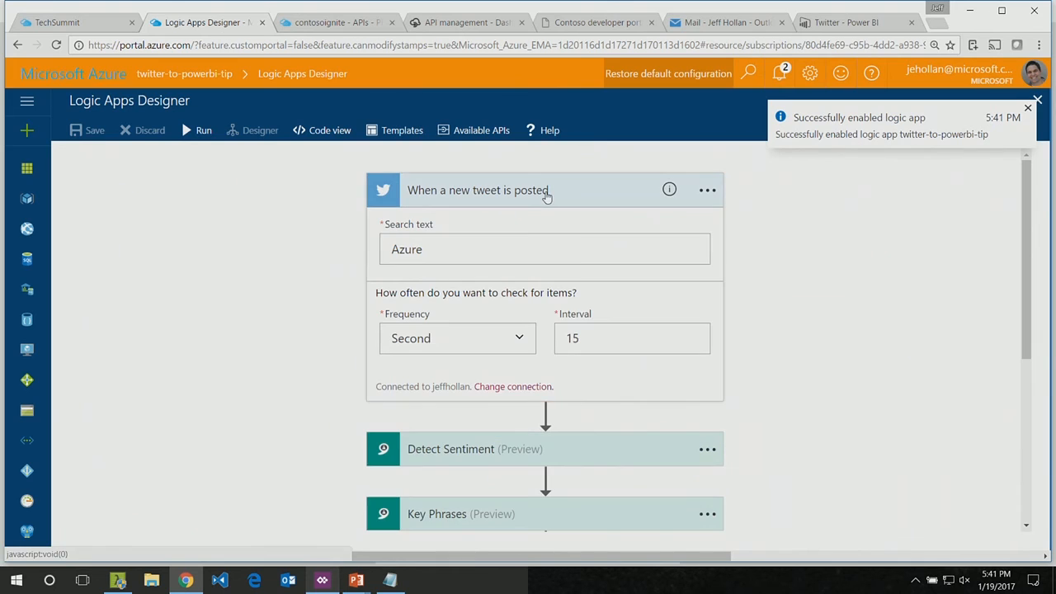
double_click(406, 251)
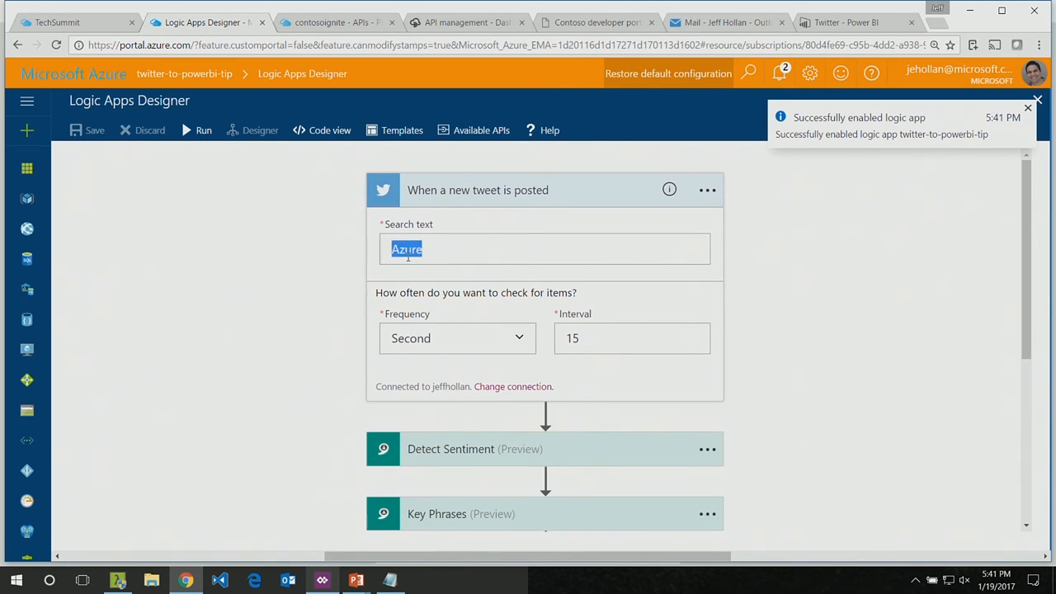
type("Trump")
left_click(88, 132)
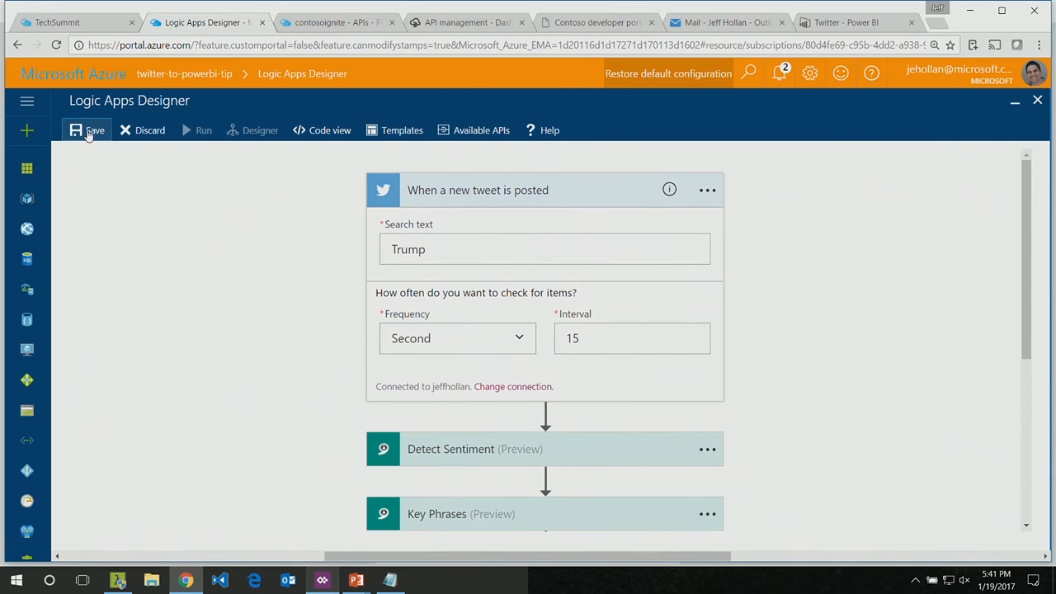
Step: Inspect the settings of the new-tweet trigger and the Detect Sentiment, Key Phrases and listKeyPhrases actions
left_click(505, 190)
left_click(505, 191)
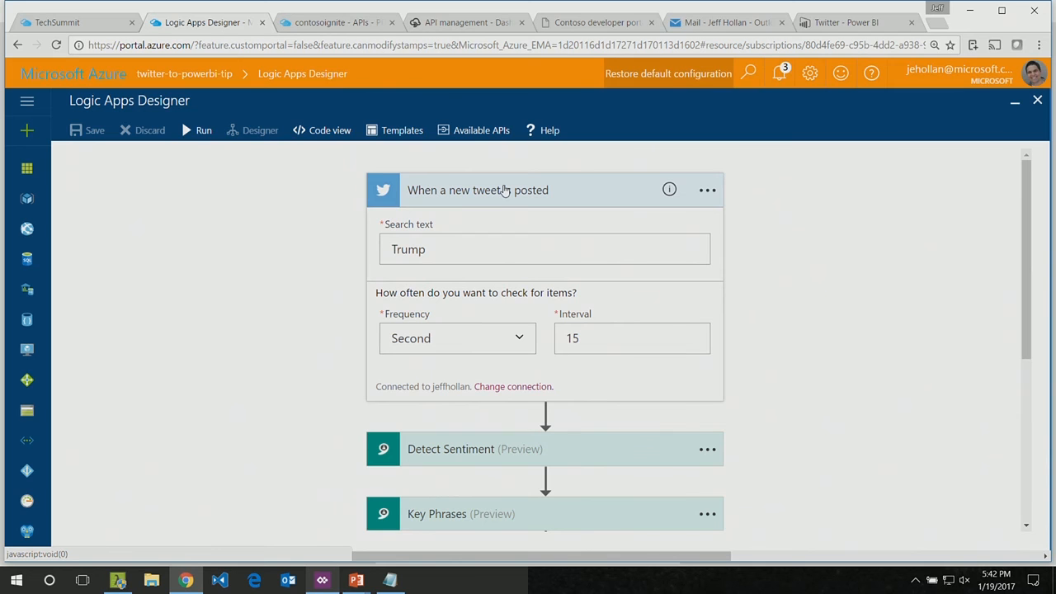
scroll(504, 190, "down", 3)
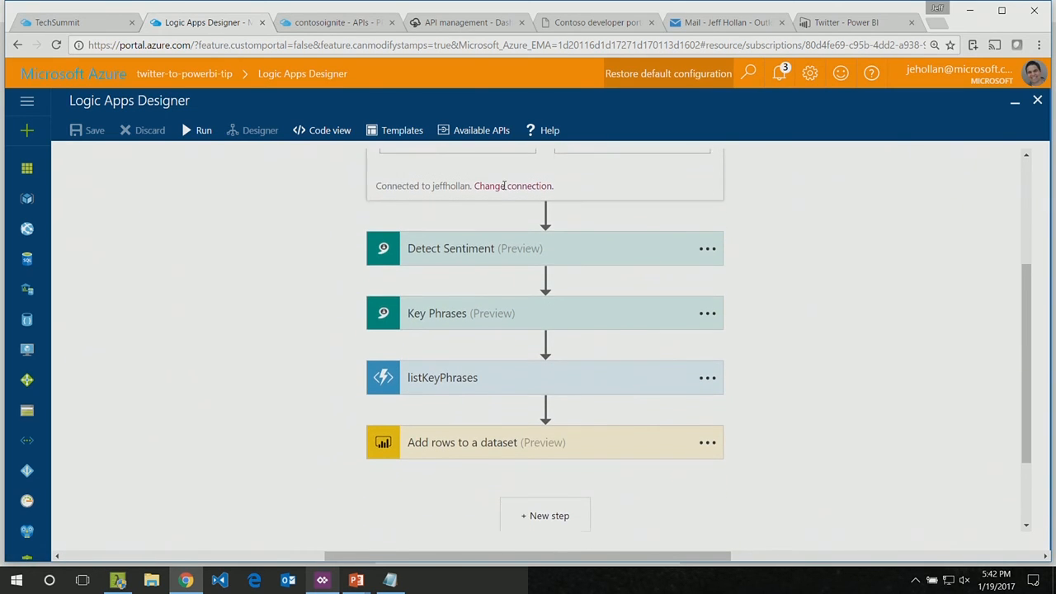
left_click(443, 247)
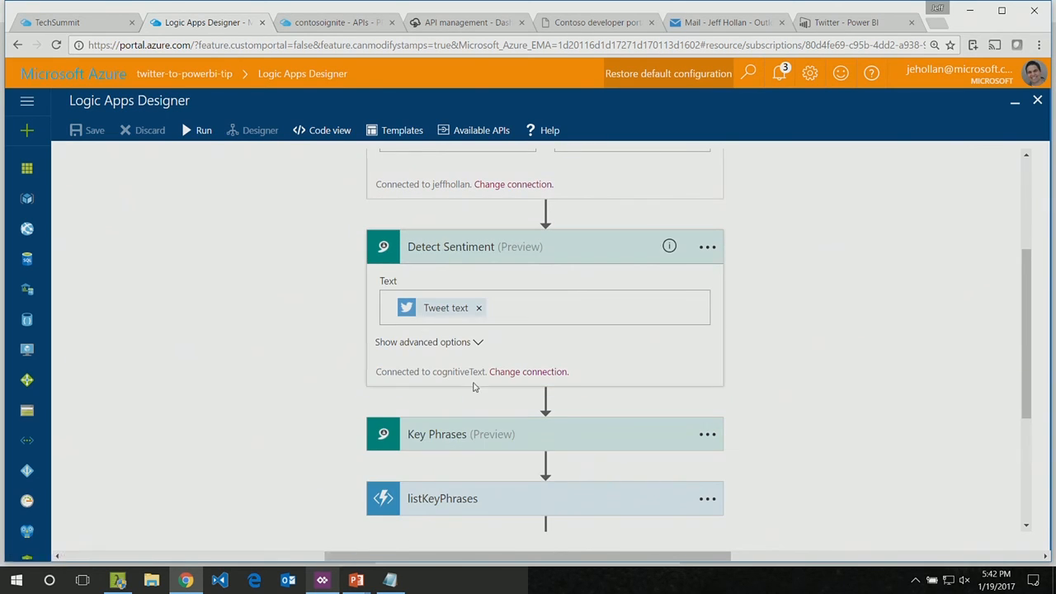
left_click(460, 434)
scroll(459, 434, "down", 3)
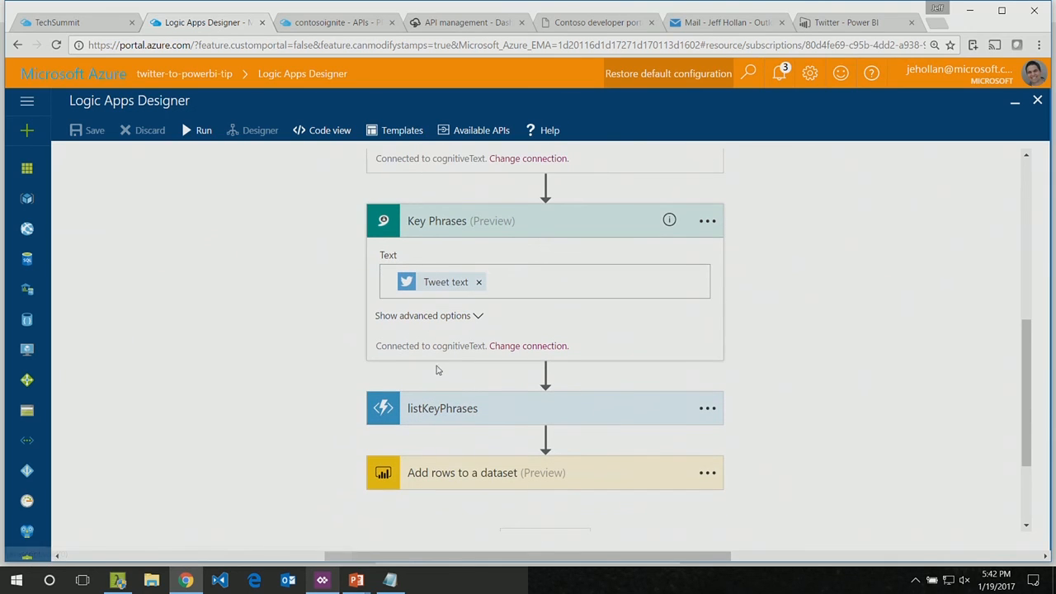
scroll(437, 371, "down", 3)
left_click(430, 266)
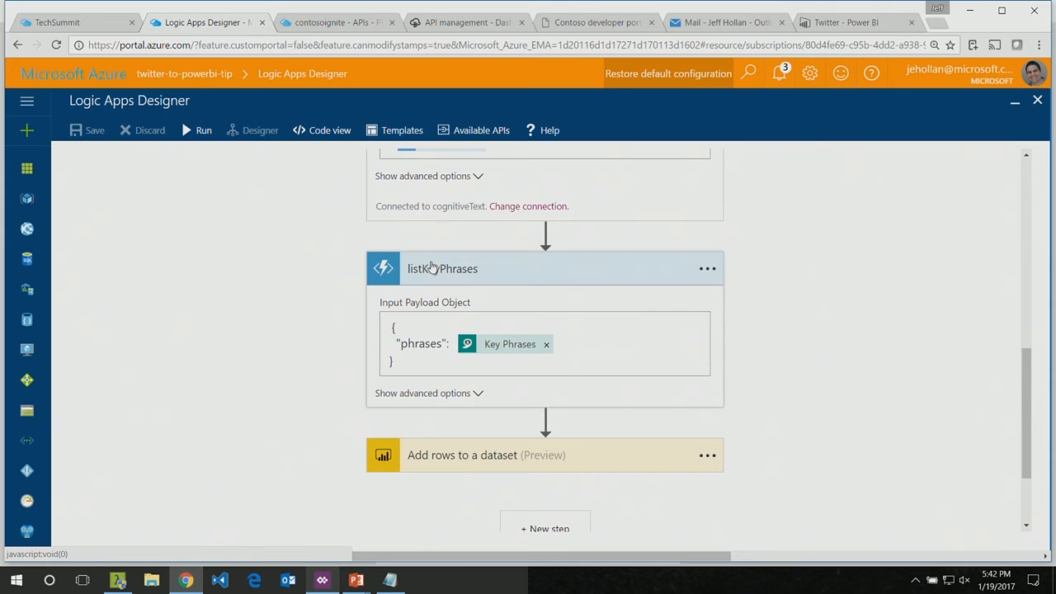
Step: Inspect the field mappings of the Add rows to a dataset action and return to the Twitter dashboard in Power BI
scroll(433, 266, "down", 2)
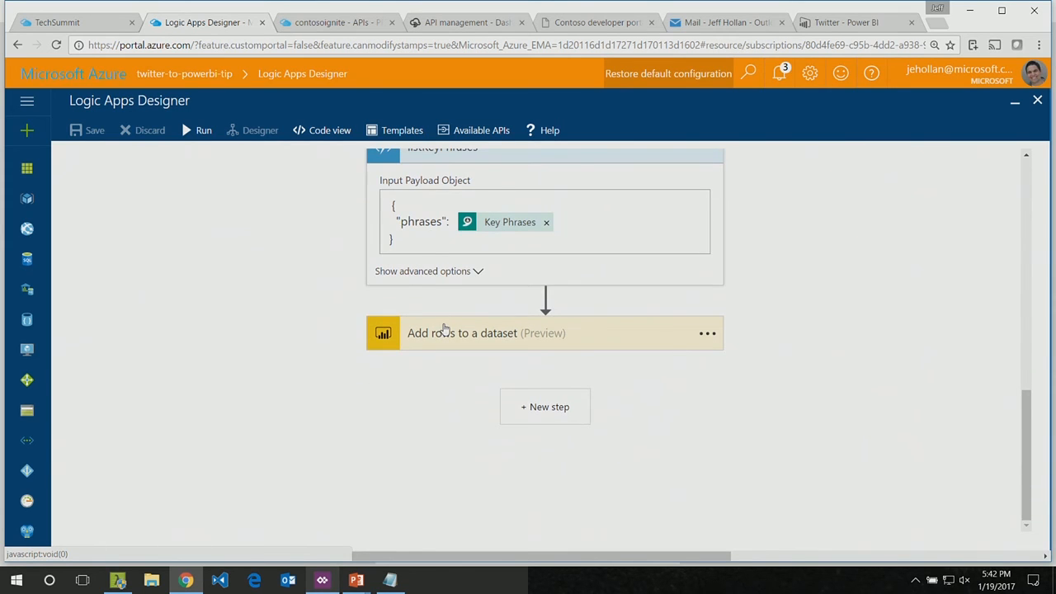
left_click(444, 331)
scroll(269, 344, "down", 5)
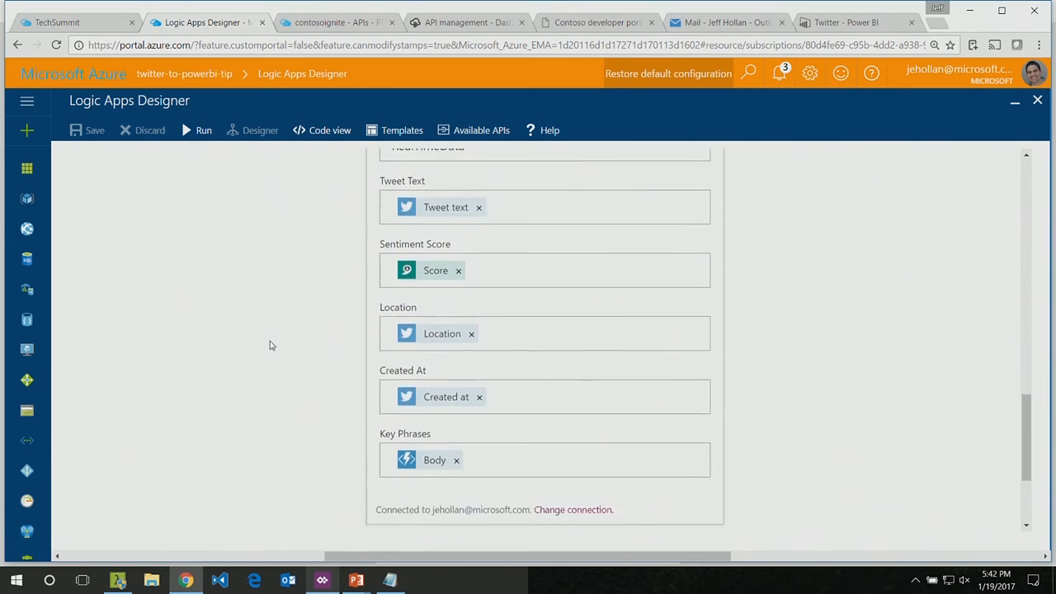
scroll(269, 345, "up", 4)
scroll(269, 345, "down", 3)
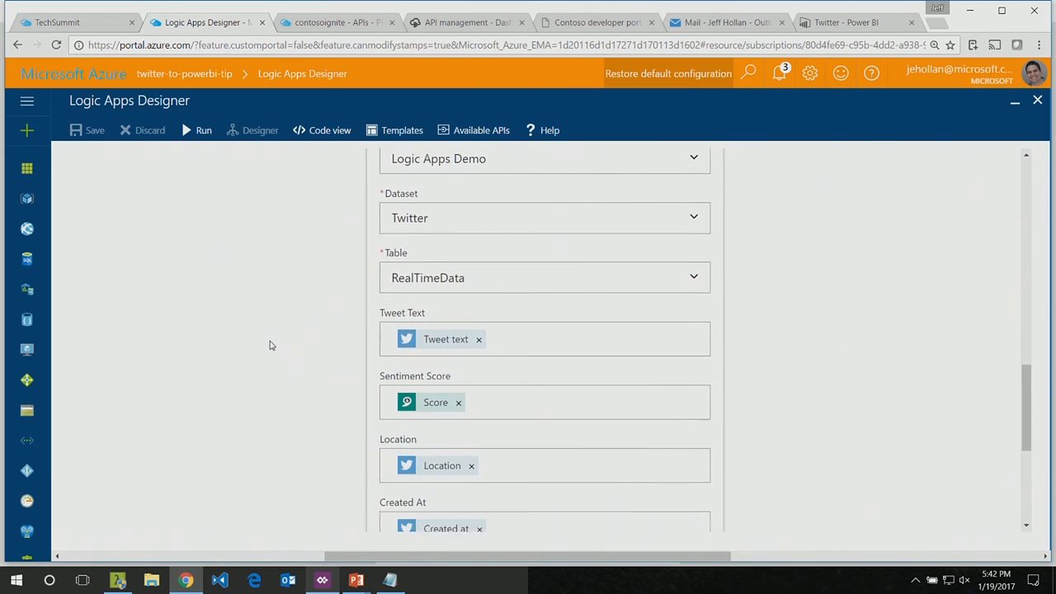
scroll(269, 345, "down", 1)
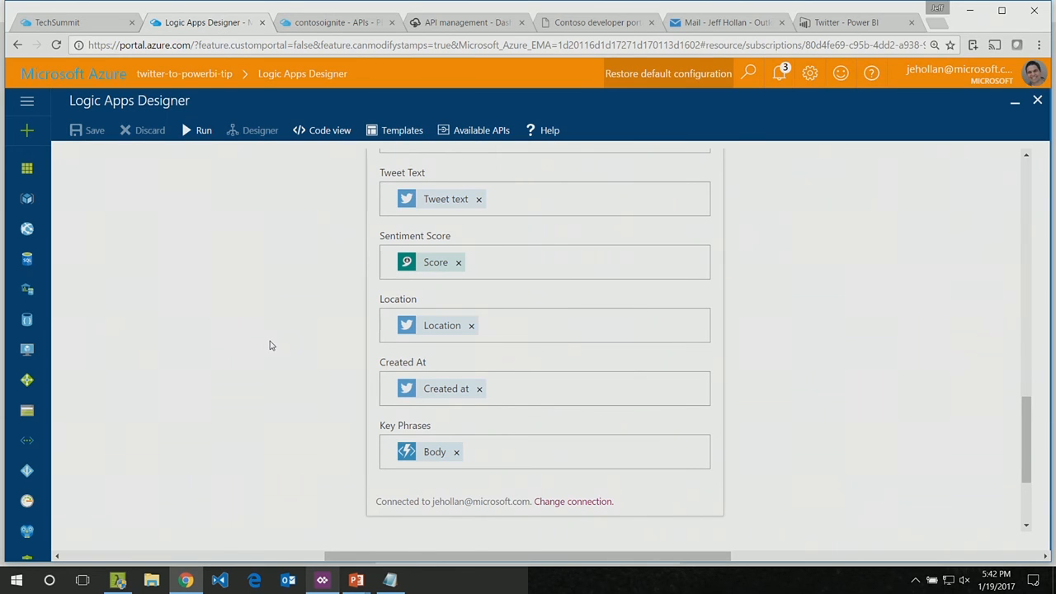
left_click(815, 19)
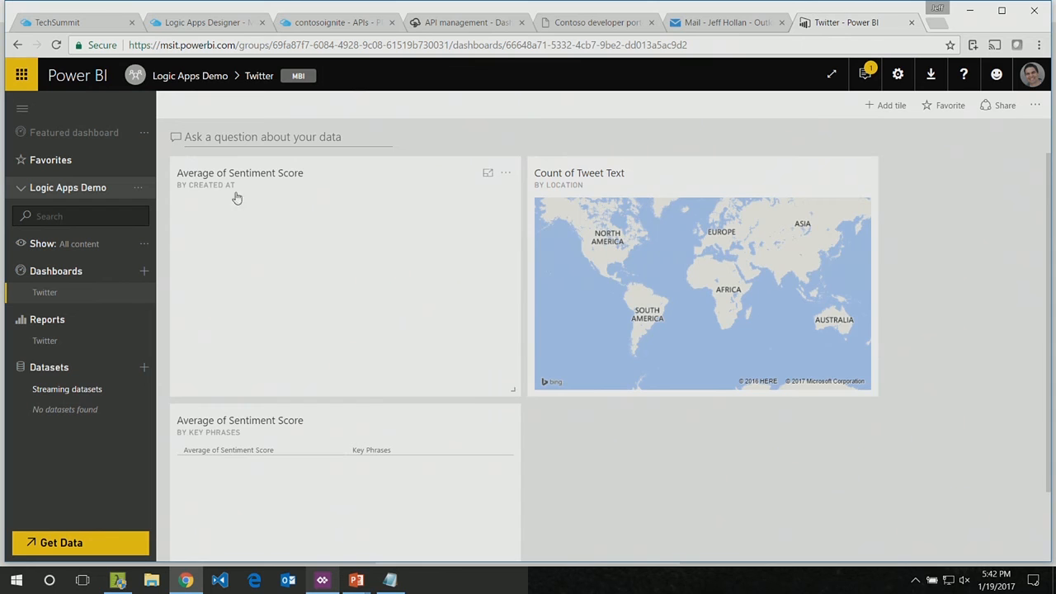
Step: Reload the Twitter dashboard, then start a manual run of the twitter-to-powerbi-tip logic app and return to the dashboard
left_click(241, 46)
key("Return")
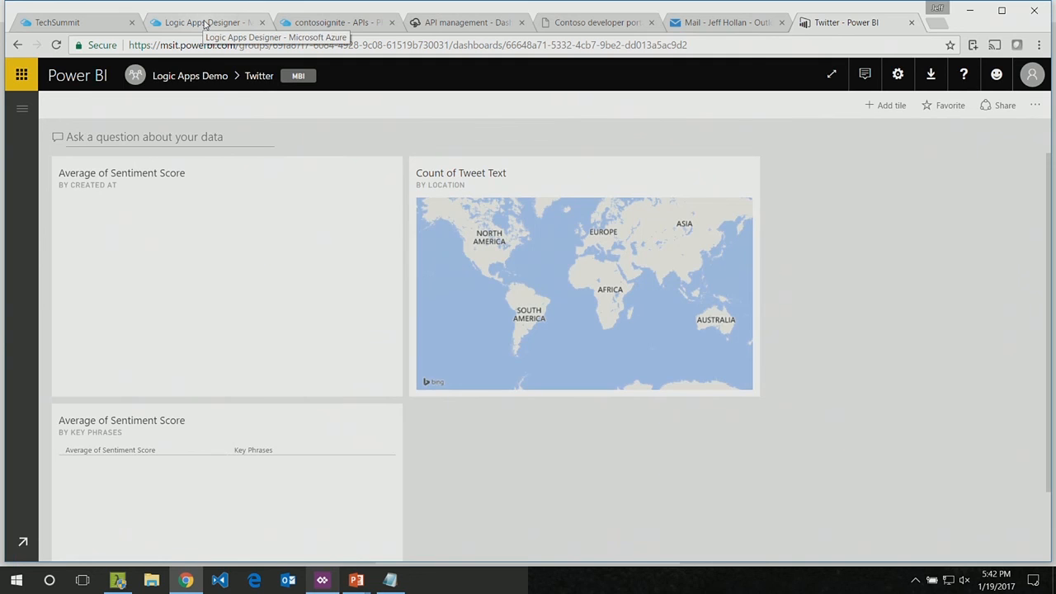
left_click(205, 23)
left_click(200, 134)
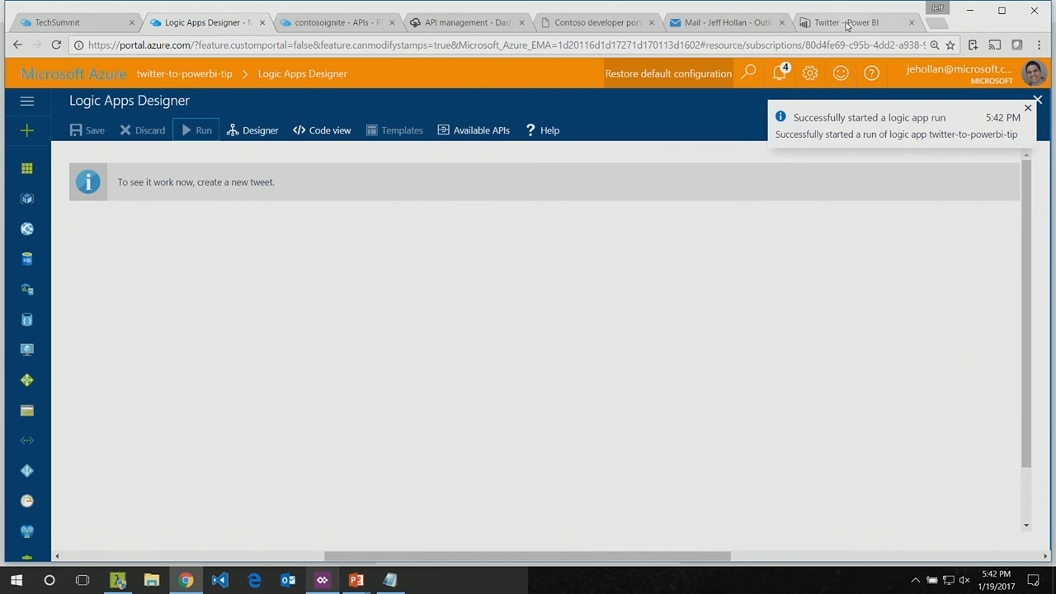
left_click(847, 25)
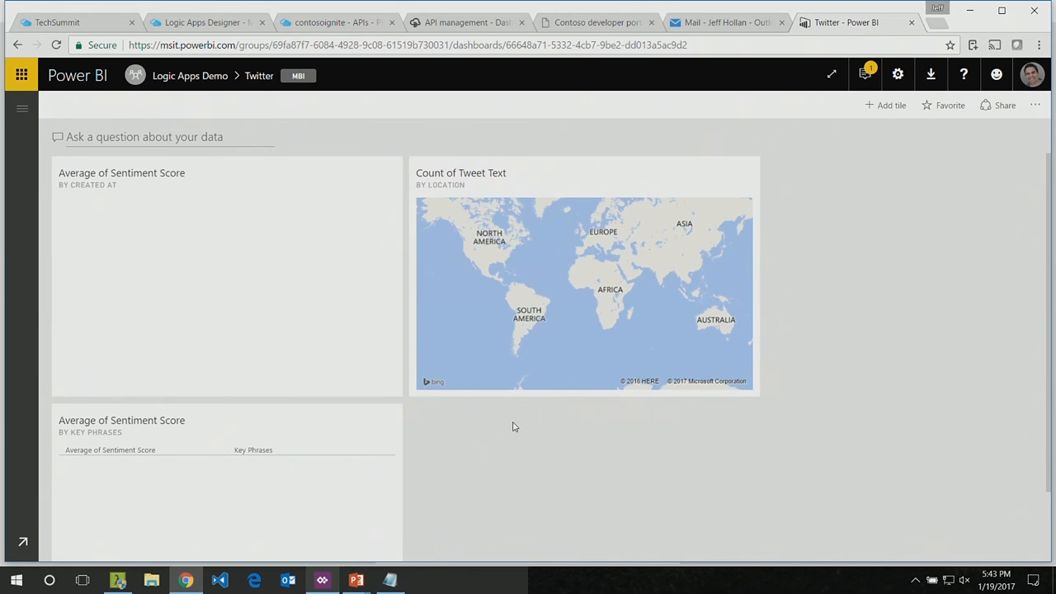
Step: Return to the logic app run and inspect the Key Phrases results and the new-tweet trigger's outputs
left_click(203, 22)
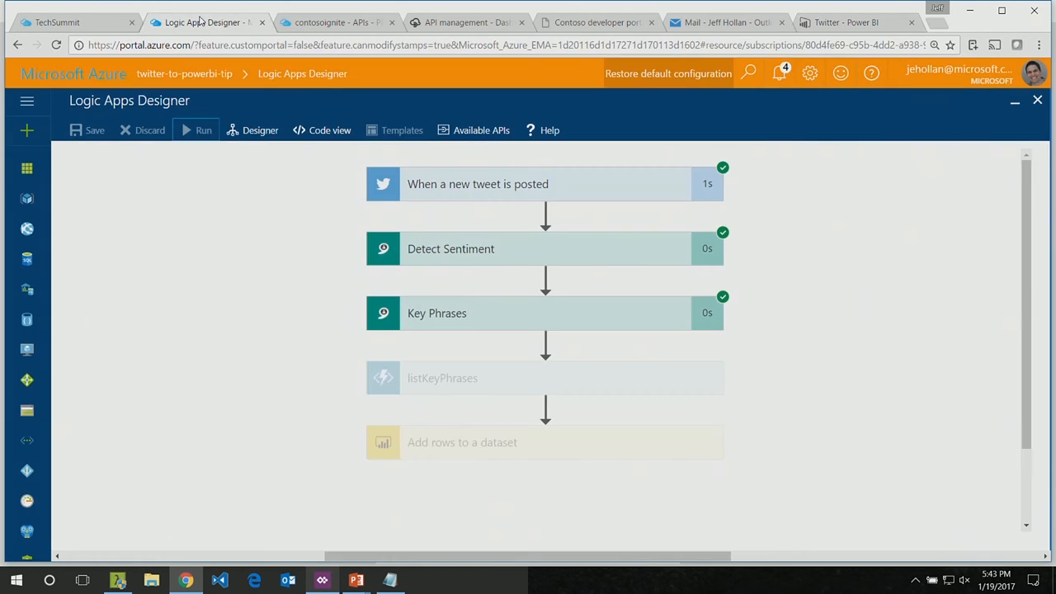
left_click(638, 323)
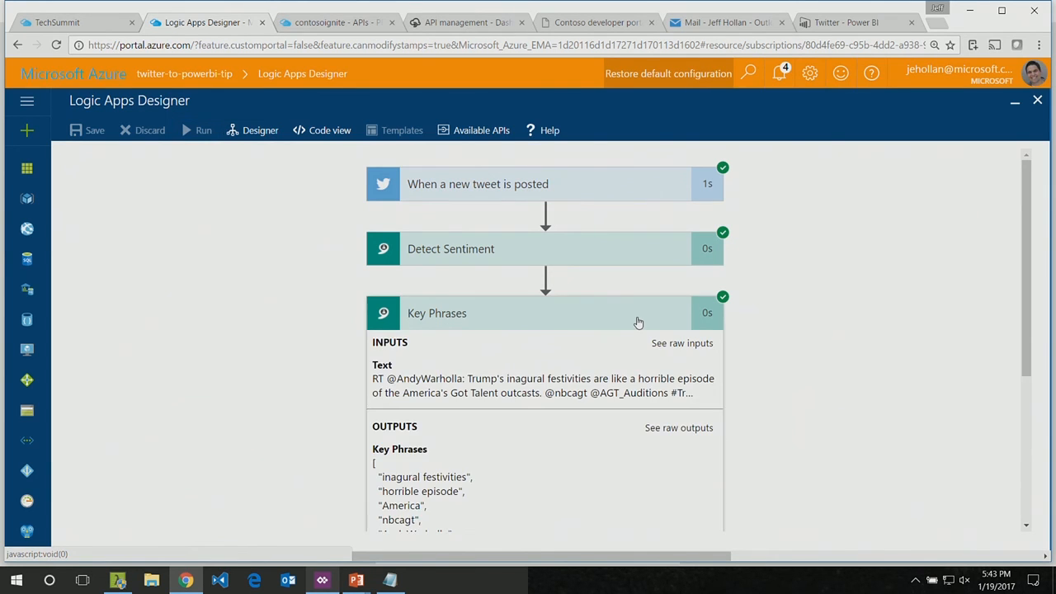
left_click(637, 321)
left_click(474, 380)
left_click(474, 380)
left_click(476, 321)
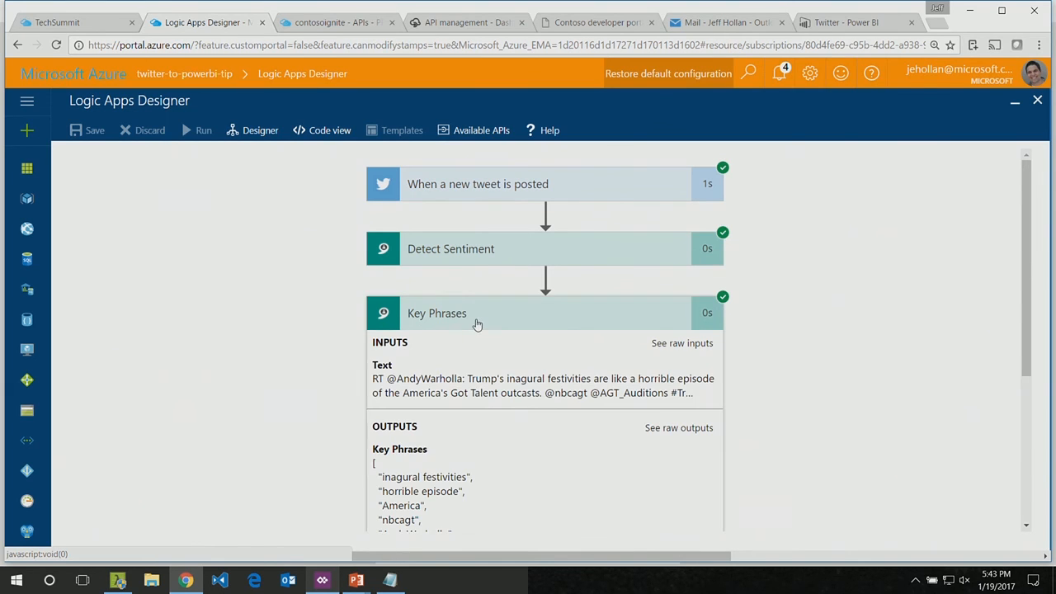
left_click(471, 261)
left_click(473, 192)
scroll(231, 288, "down", 2)
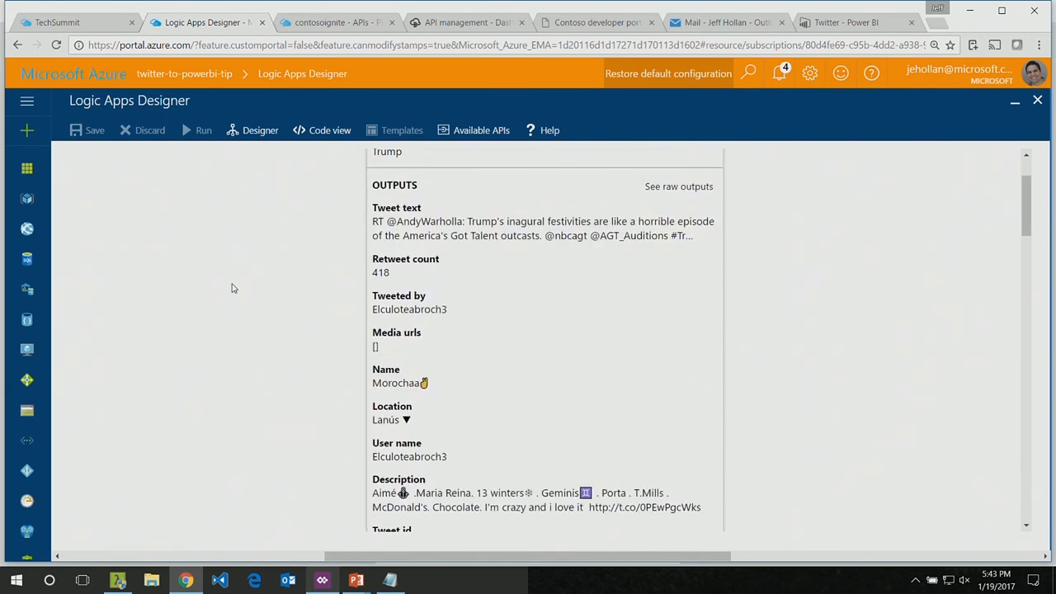
scroll(232, 288, "up", 1)
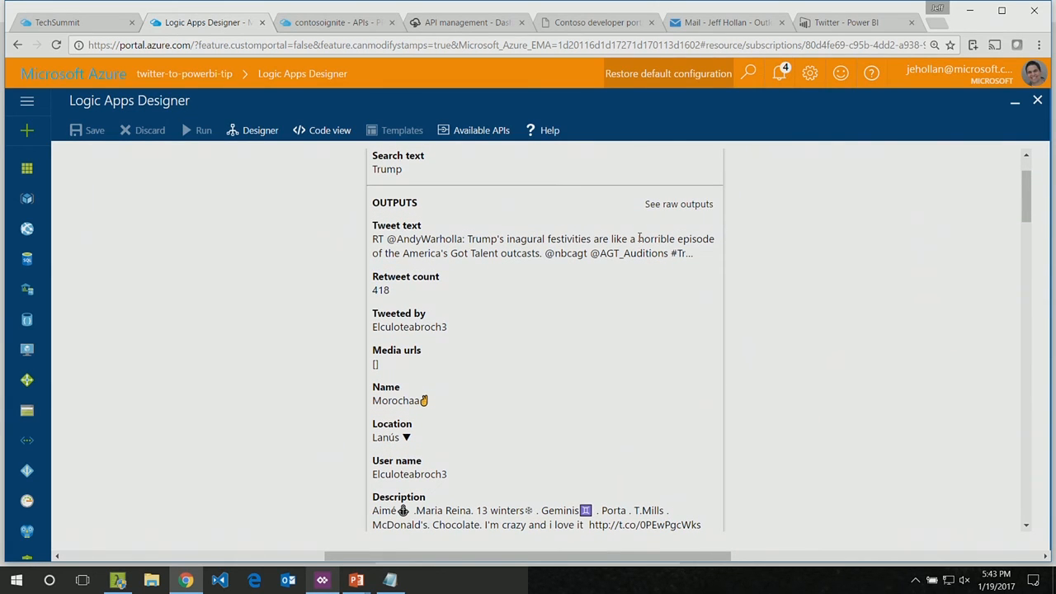
scroll(639, 238, "up", 2)
left_click(532, 183)
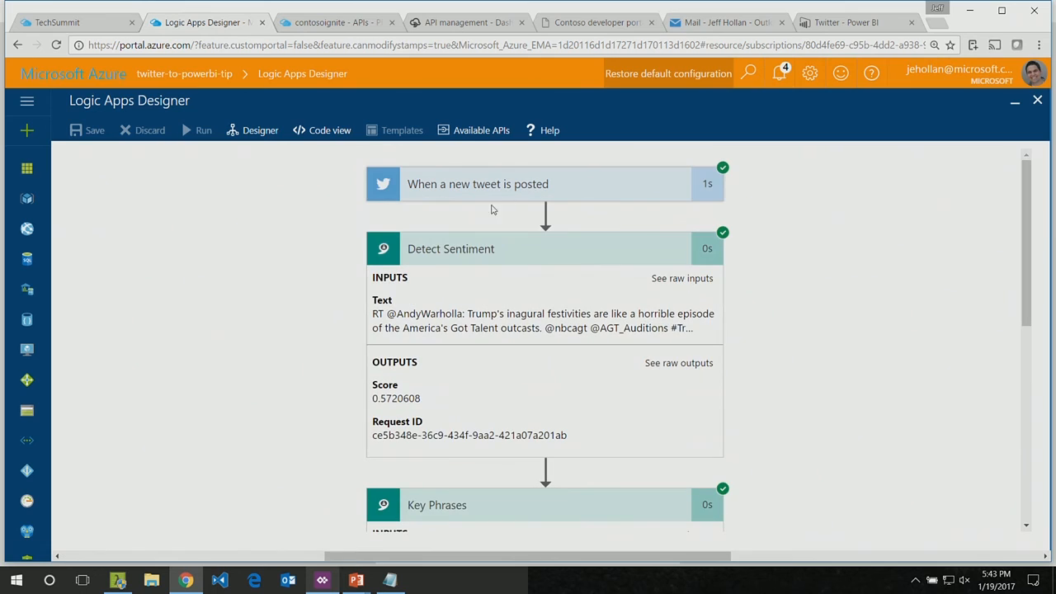
Step: Examine the Detect Sentiment score, then collapse the run's action details and check the listKeyPhrases action
double_click(400, 387)
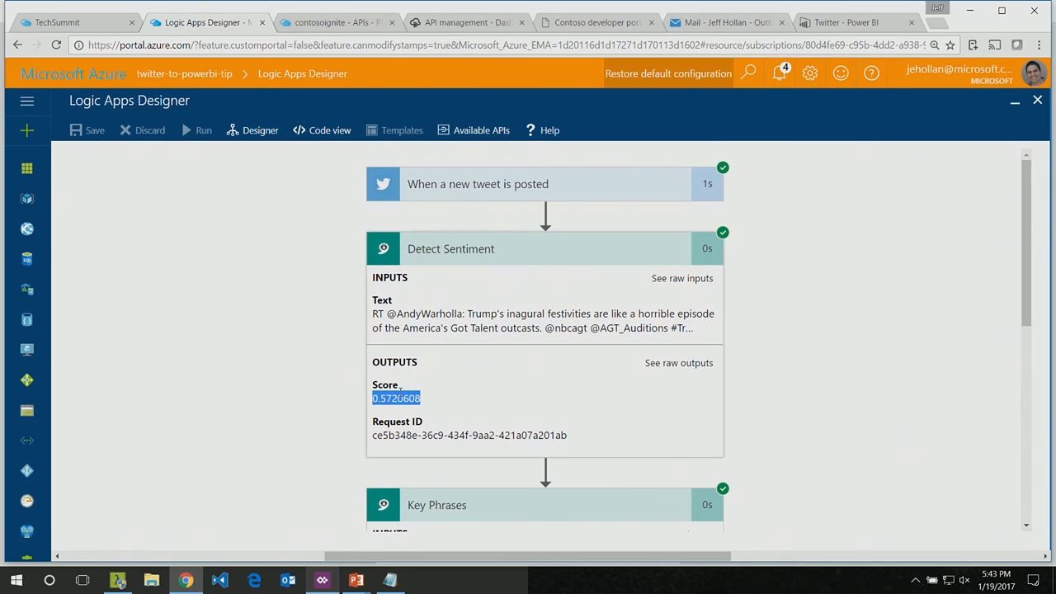
left_click(400, 391)
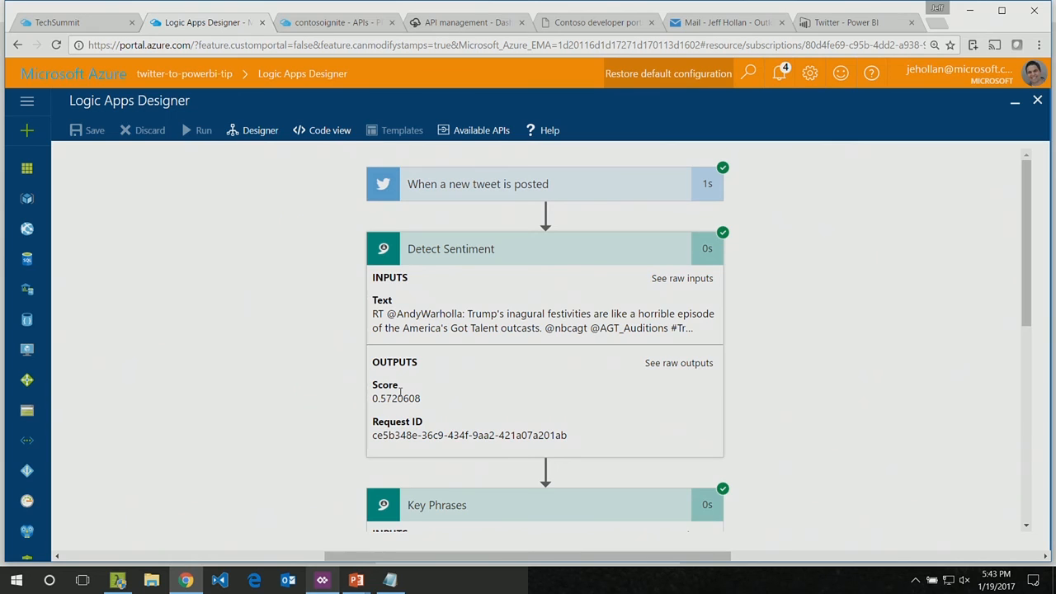
left_click(474, 250)
left_click(468, 312)
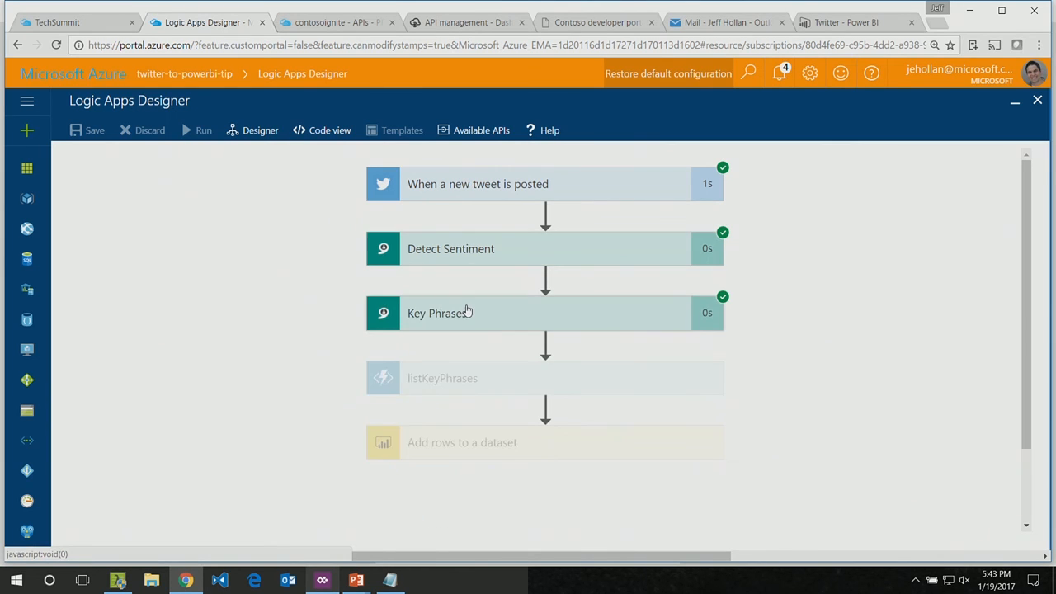
left_click(464, 379)
left_click(464, 380)
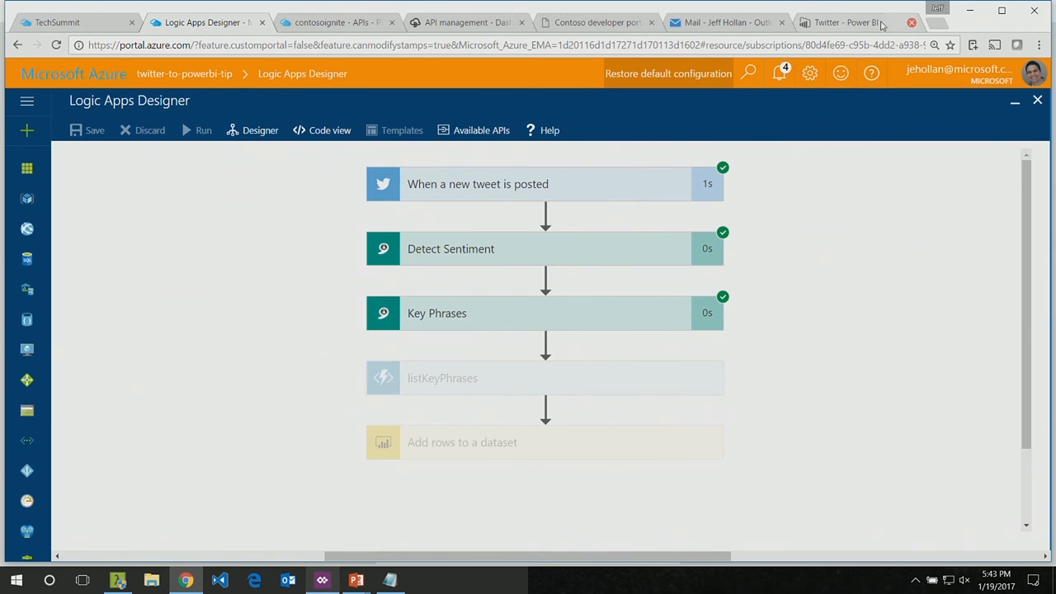
Step: View the Twitter dashboard in Power BI, open the underlying report from a tile and return to the dashboard
left_click(853, 22)
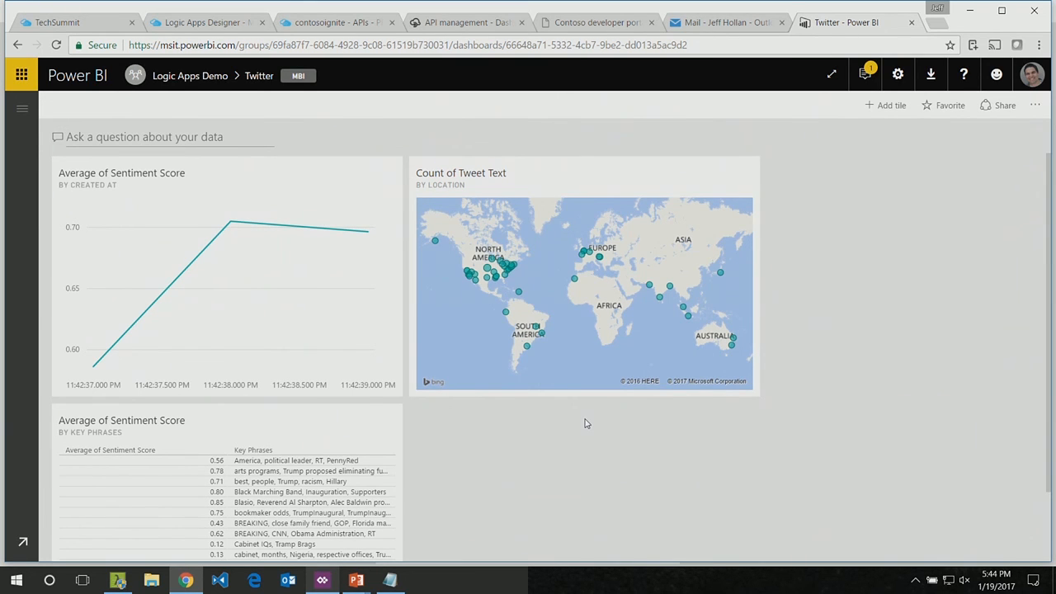
left_click(543, 195)
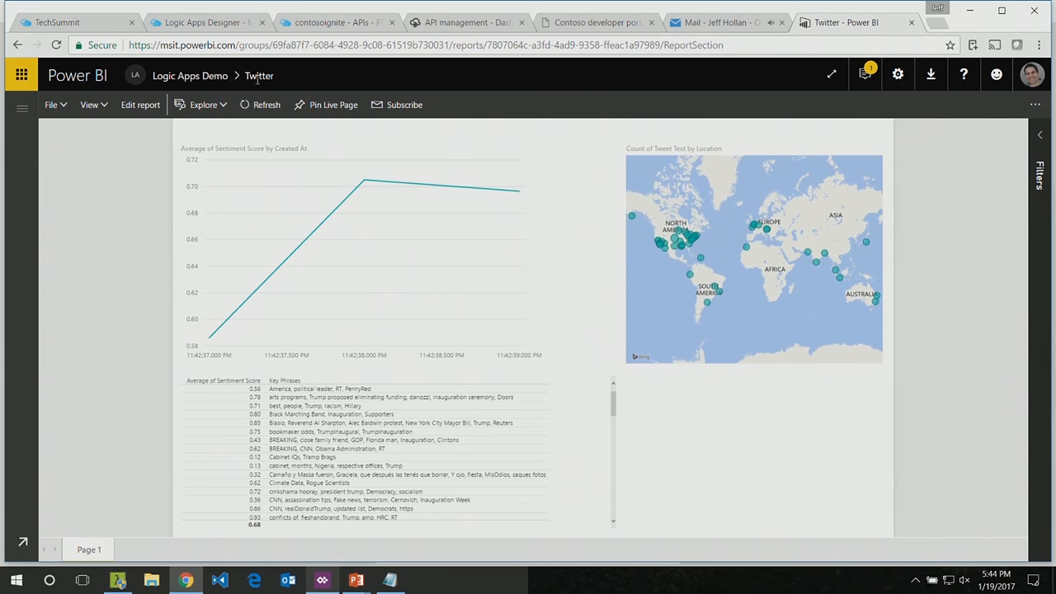
left_click(22, 109)
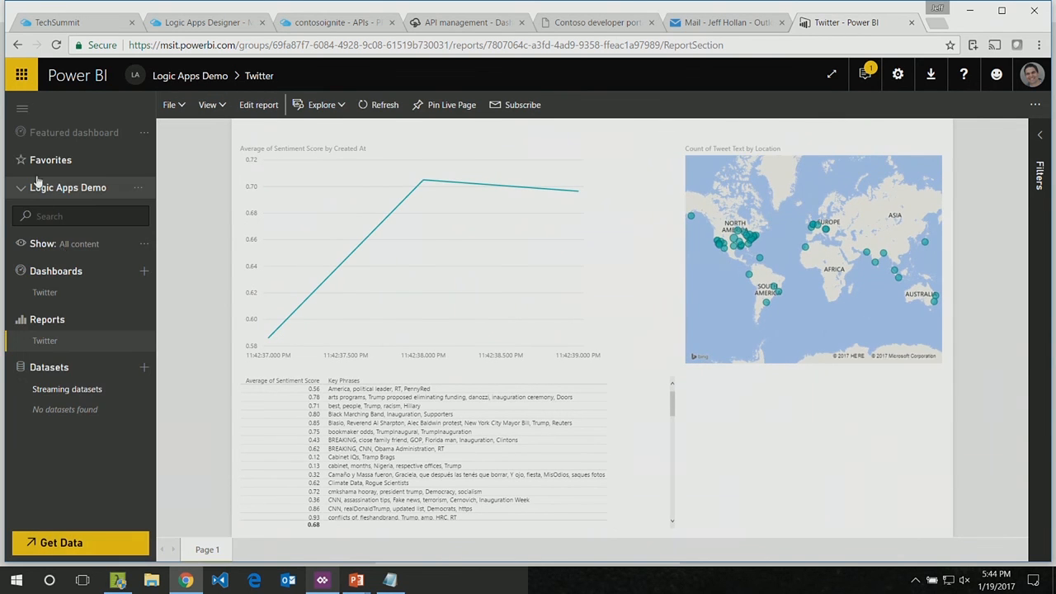
left_click(70, 292)
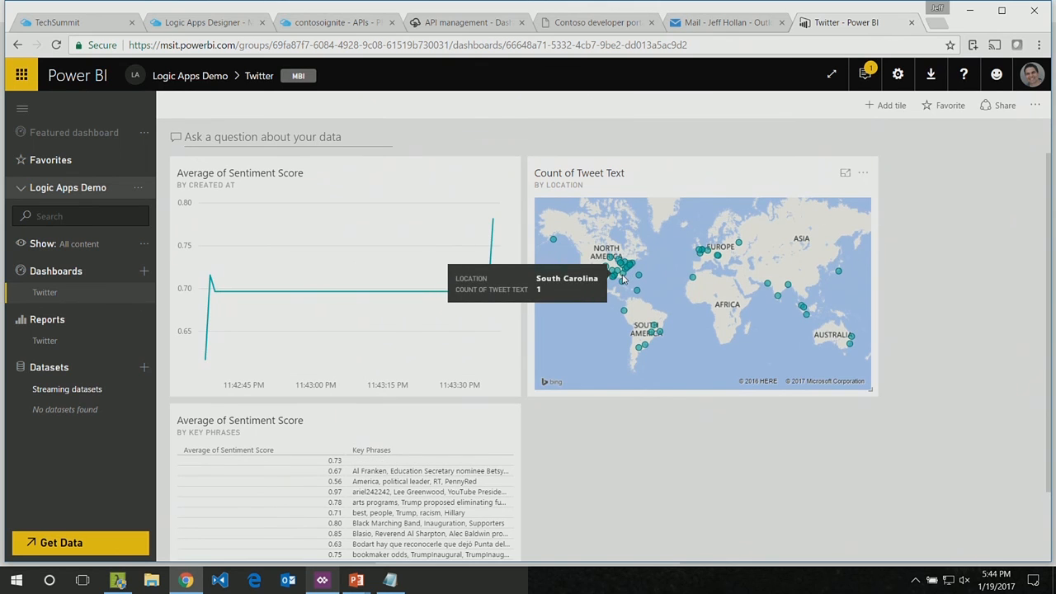
Step: Switch to the running PowerPoint slide show and advance to the Power BI Solution Template slide
left_click(357, 580)
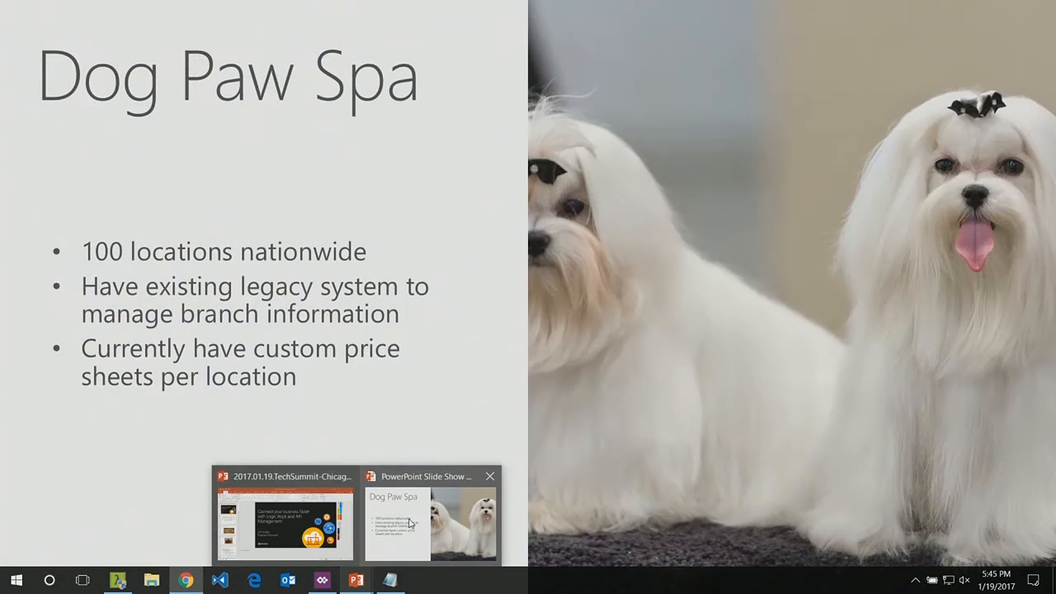
left_click(403, 523)
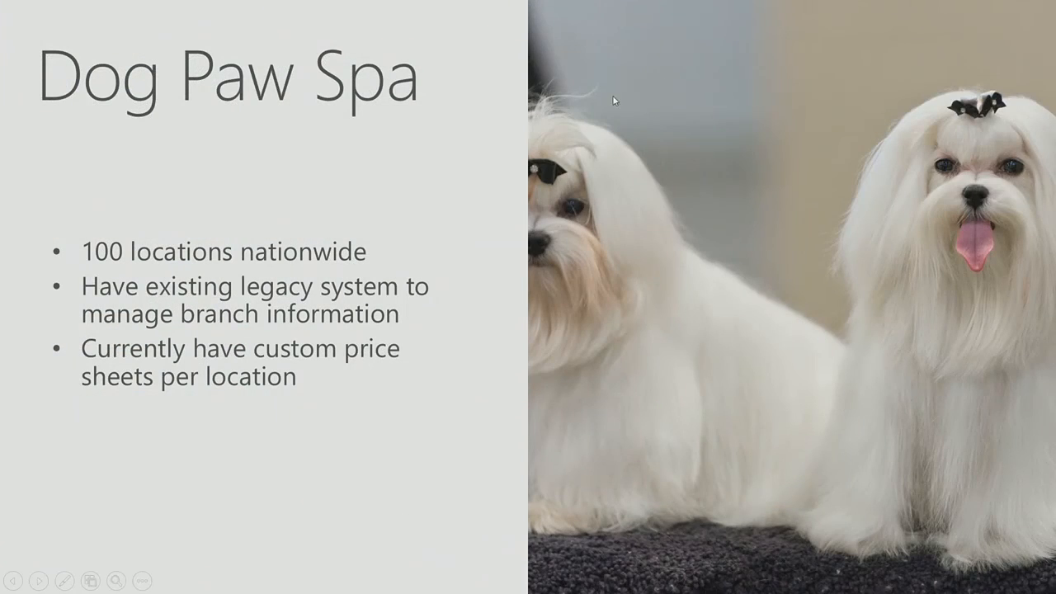
left_click(638, 44)
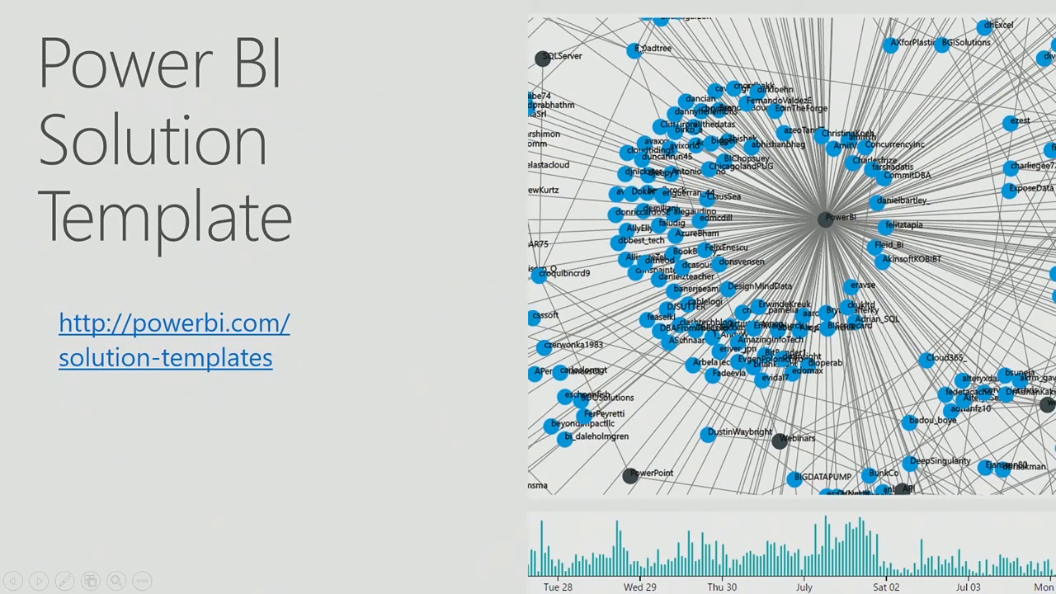